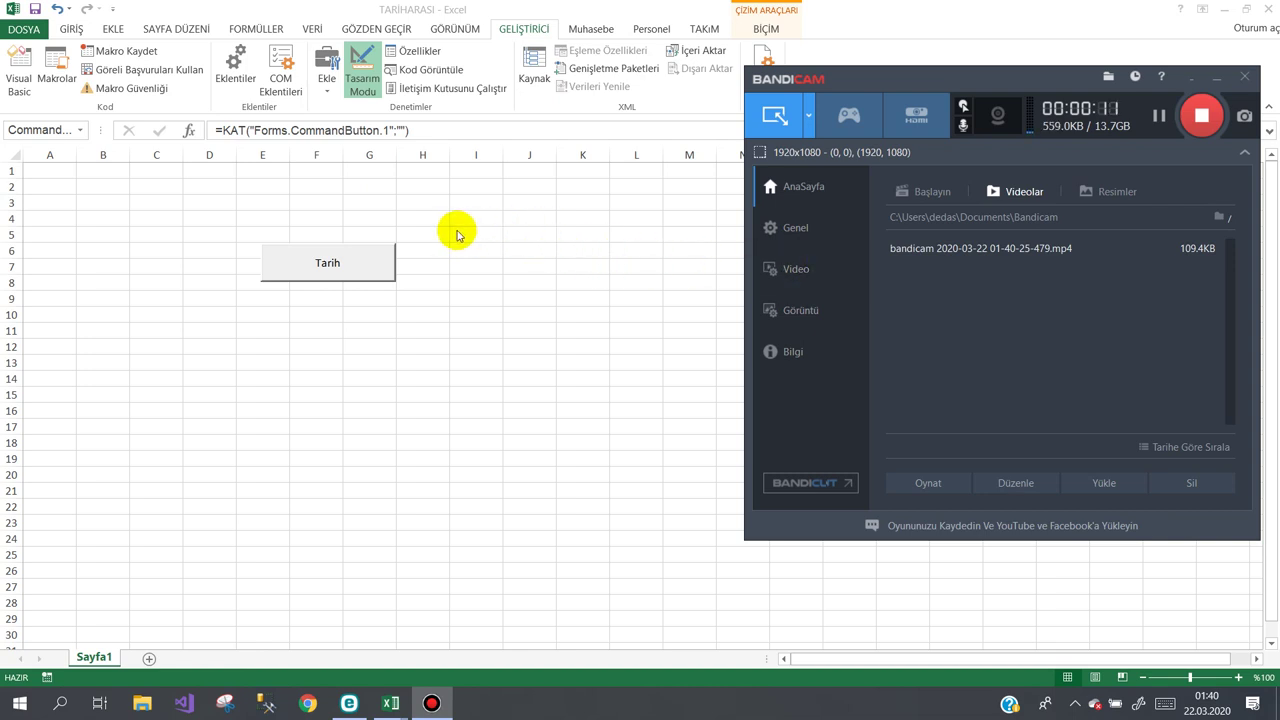
Open the Tarih button's code and UserForm1, showing the start date picker dtBaslangic.
{"action": "left_click", "coordinate": [323, 263]}
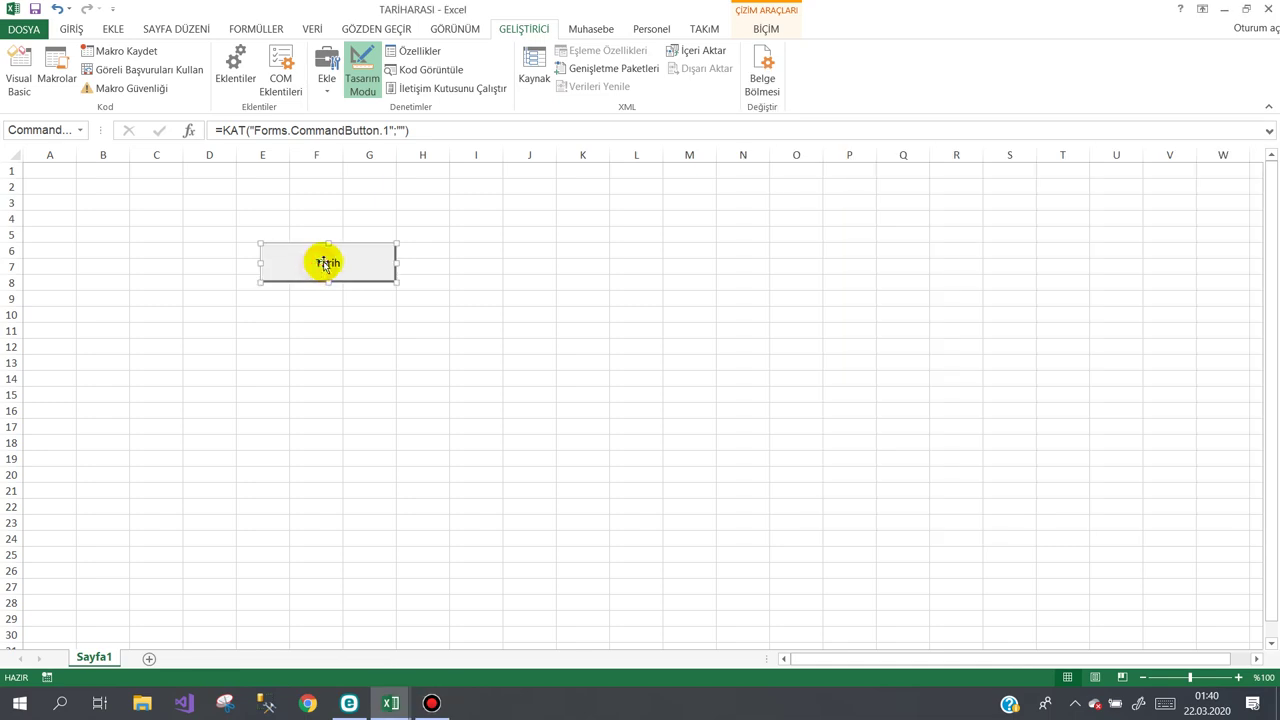
{"action": "double_click", "coordinate": [323, 261]}
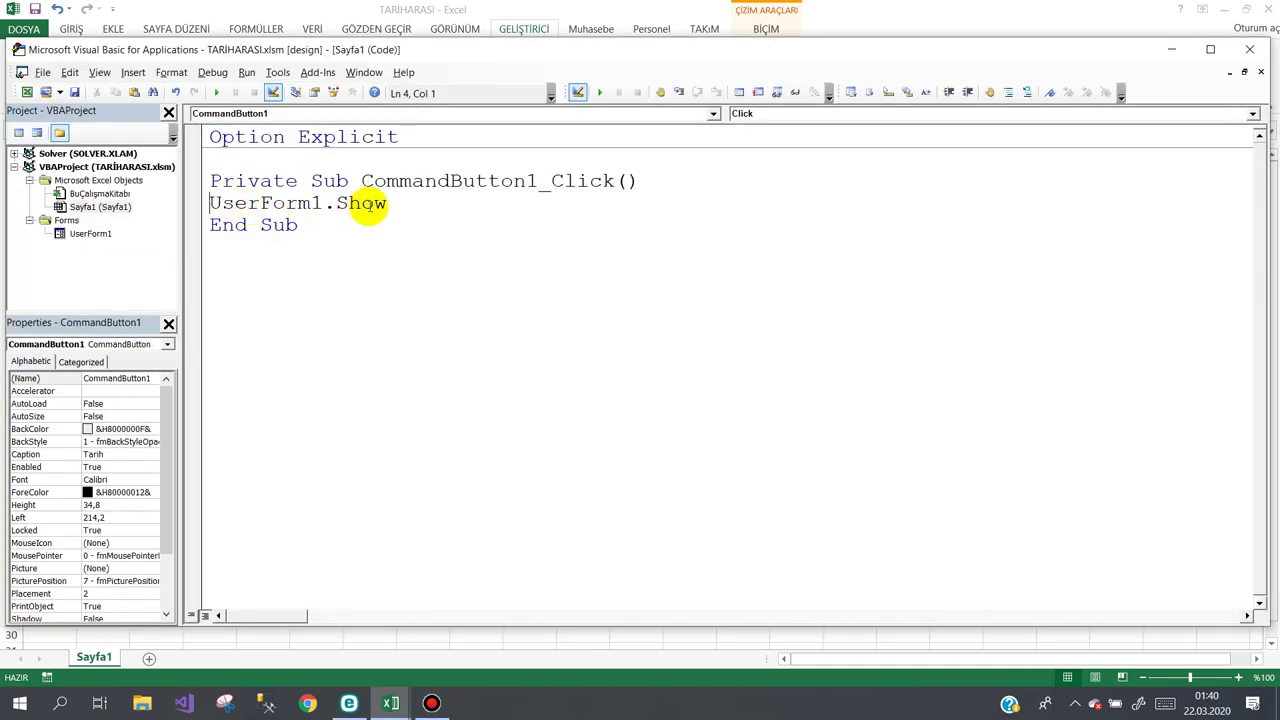
{"action": "double_click", "coordinate": [86, 237]}
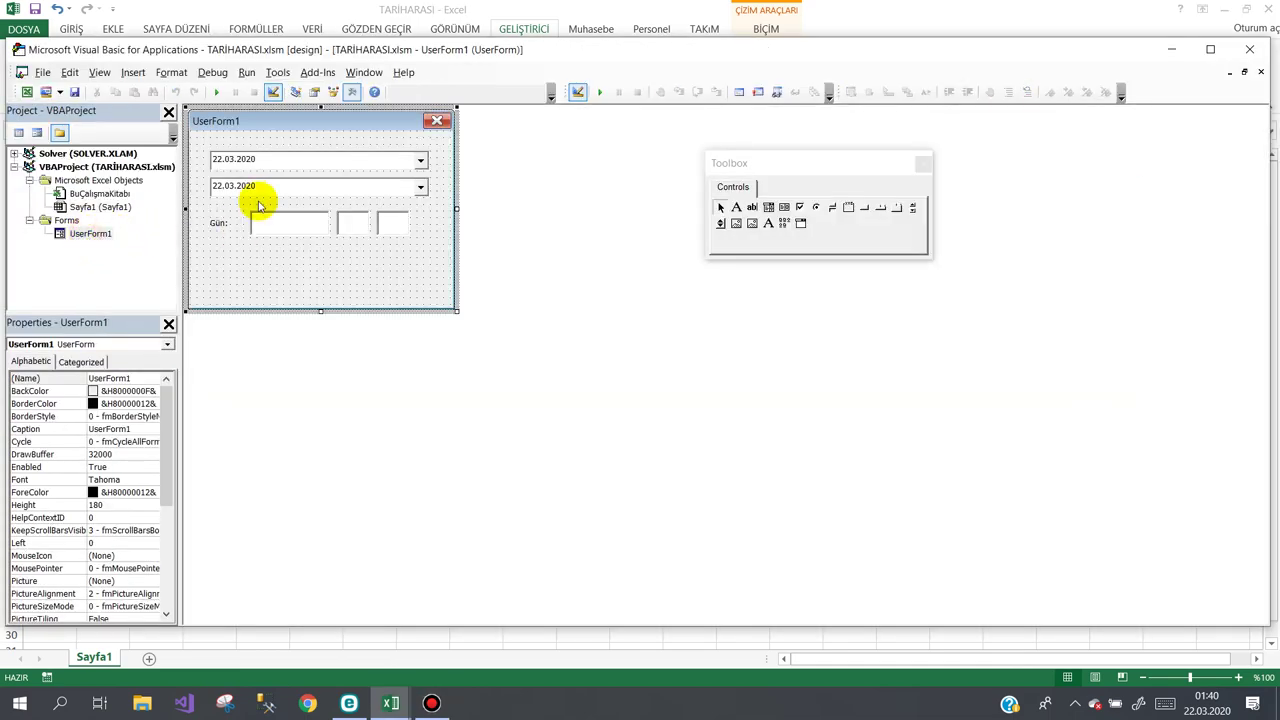
{"action": "left_click", "coordinate": [248, 162]}
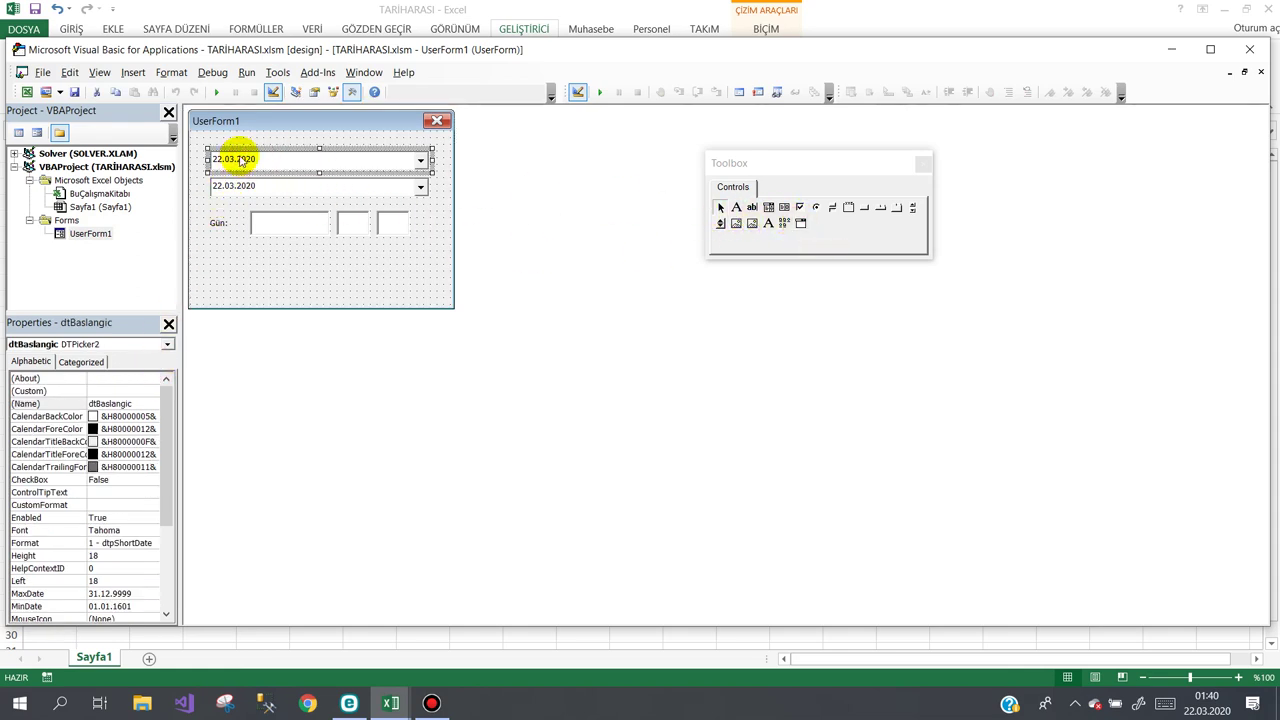
{"action": "left_click", "coordinate": [75, 403]}
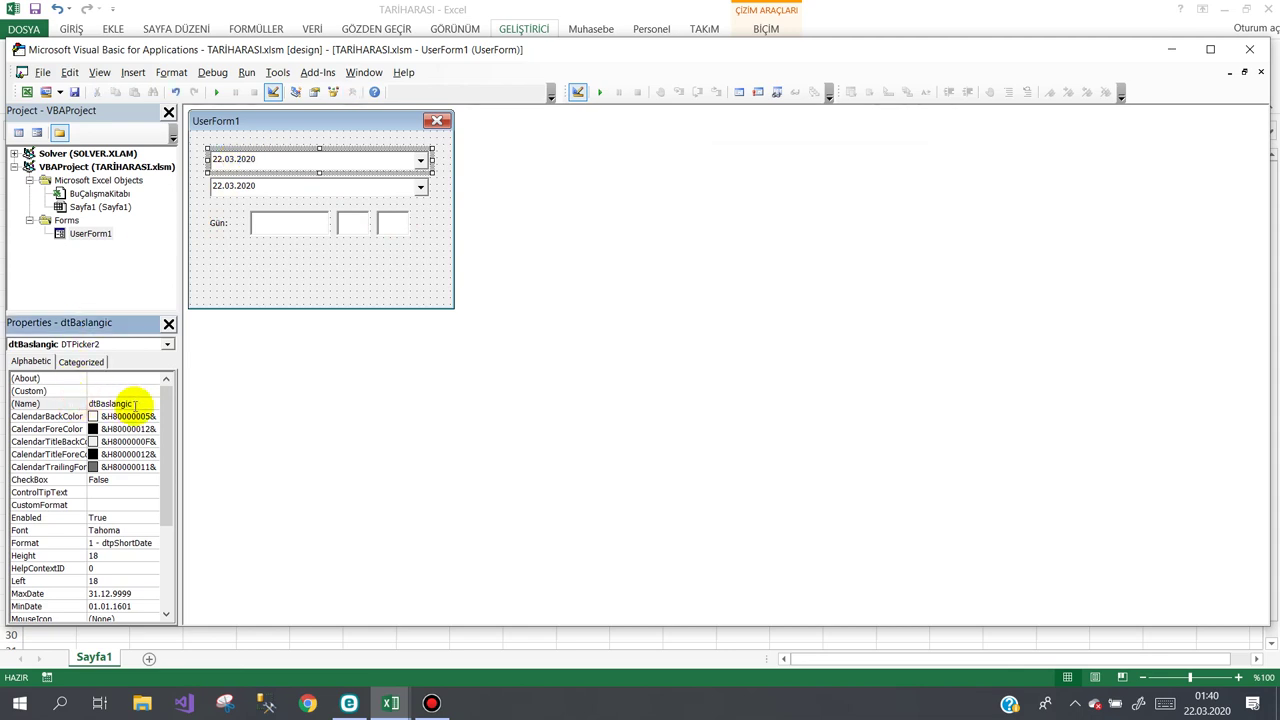
{"action": "double_click", "coordinate": [110, 403]}
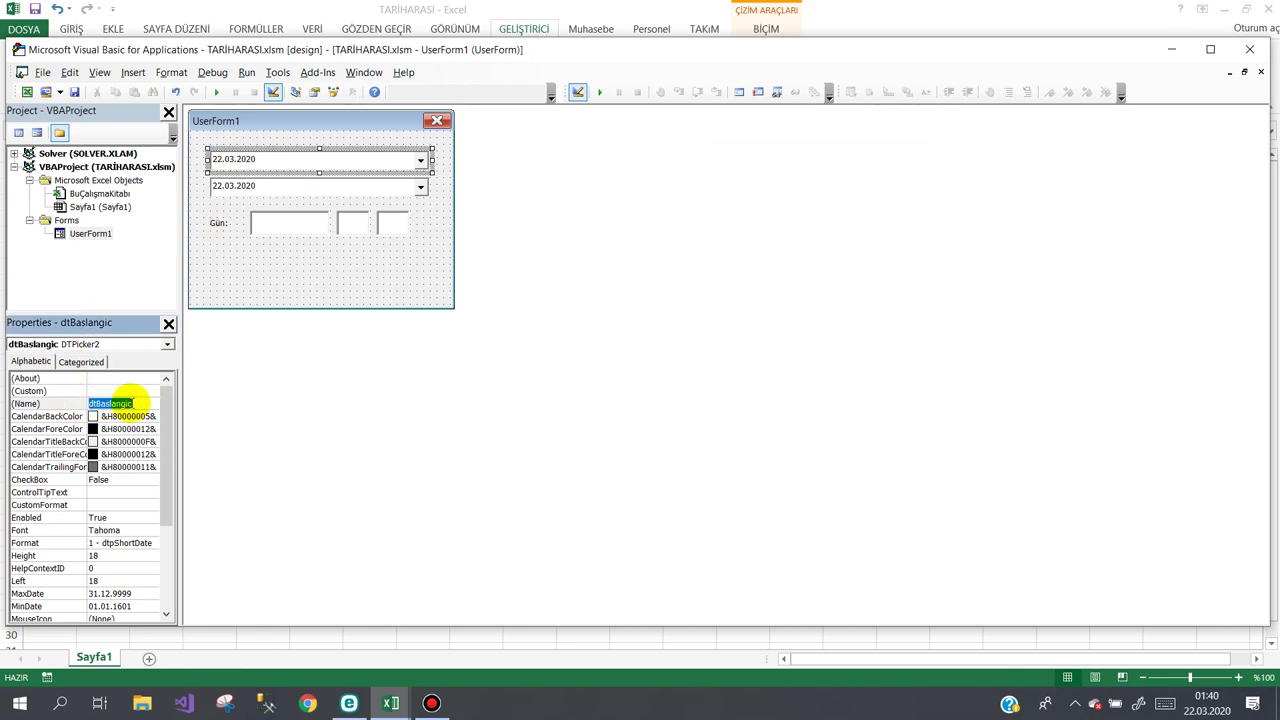
Review the dtBitis picker, Gün: label, txtGun, and the hidden txtAy and txtYil boxes.
{"action": "left_click", "coordinate": [260, 188]}
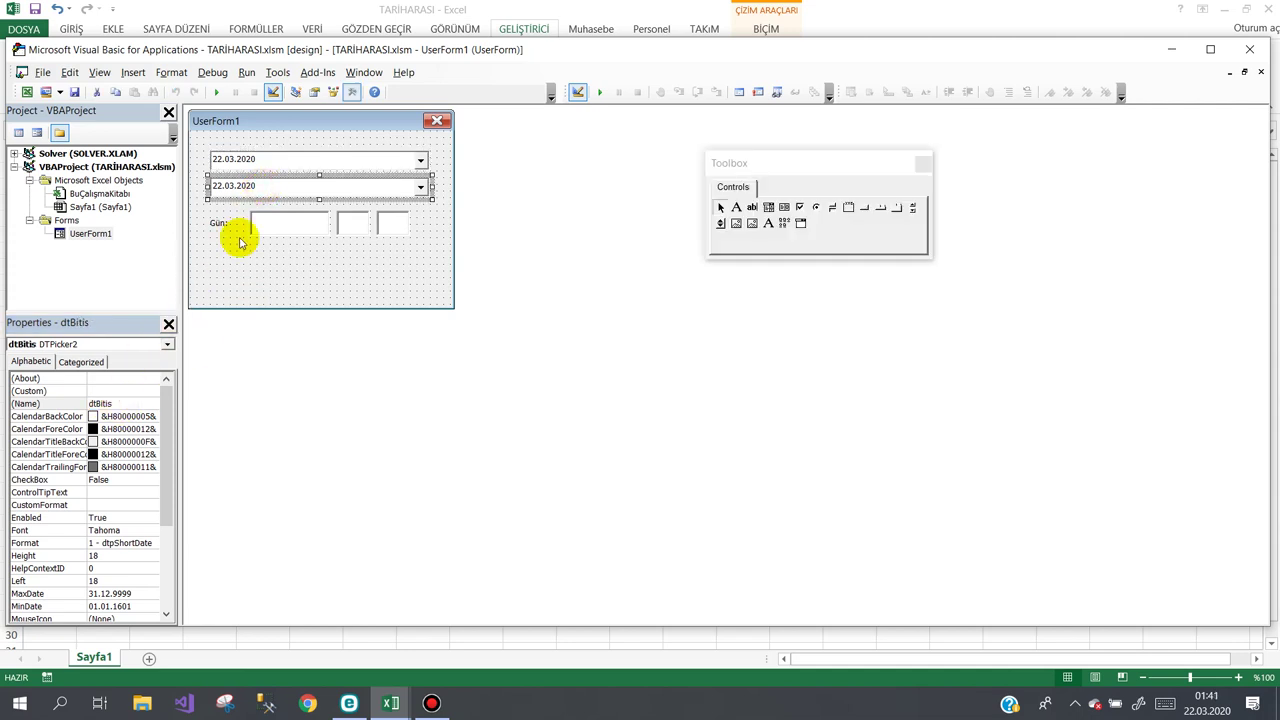
{"action": "left_click", "coordinate": [265, 226]}
{"action": "left_click", "coordinate": [316, 228]}
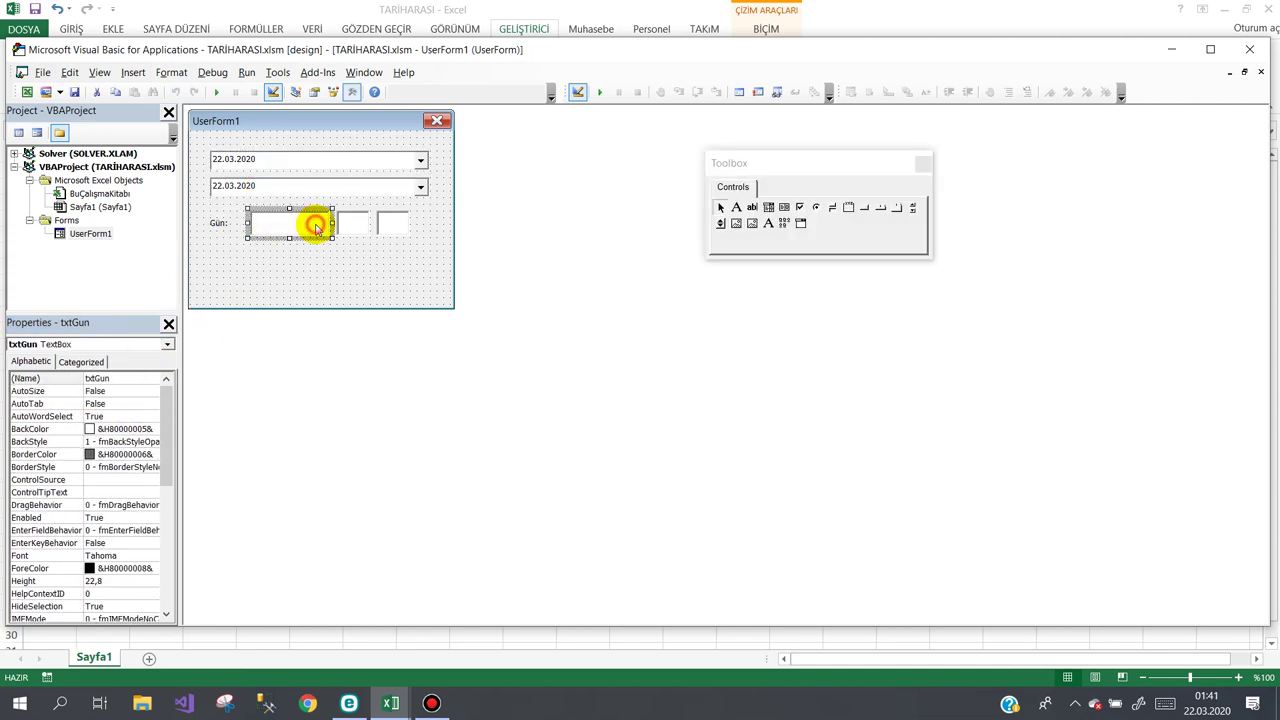
{"action": "left_click", "coordinate": [357, 228]}
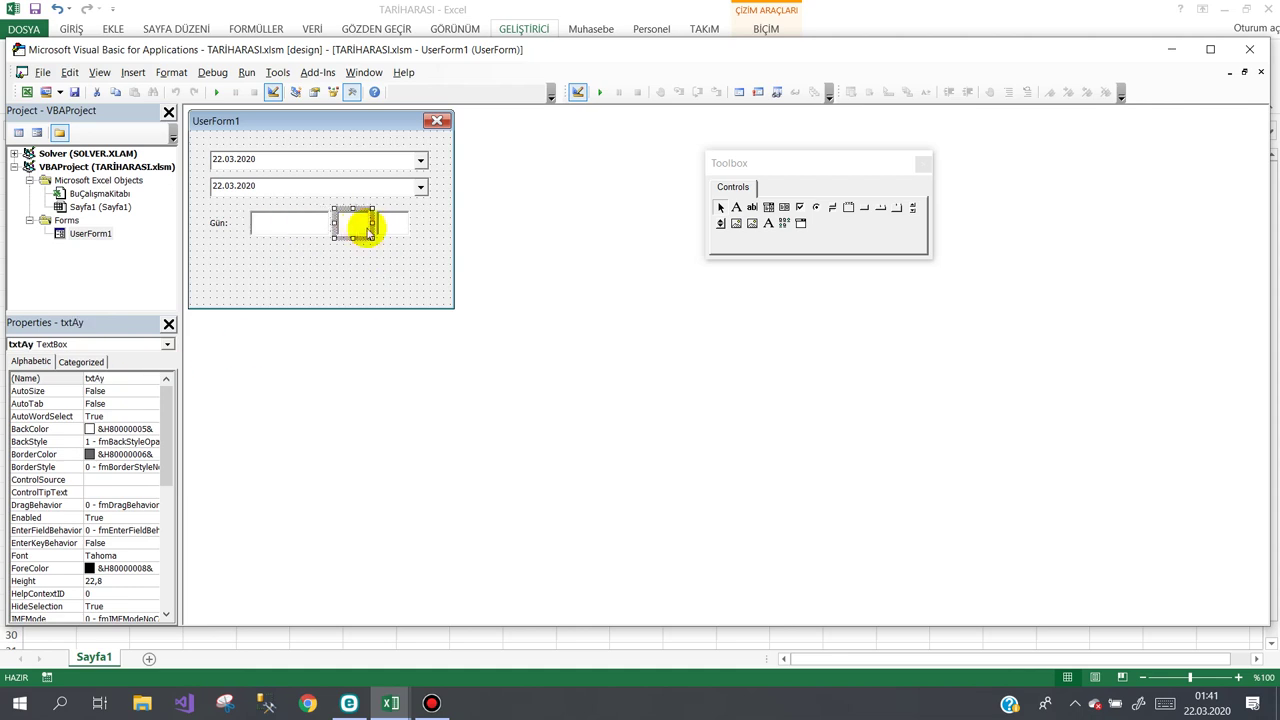
{"action": "left_click", "coordinate": [397, 230]}
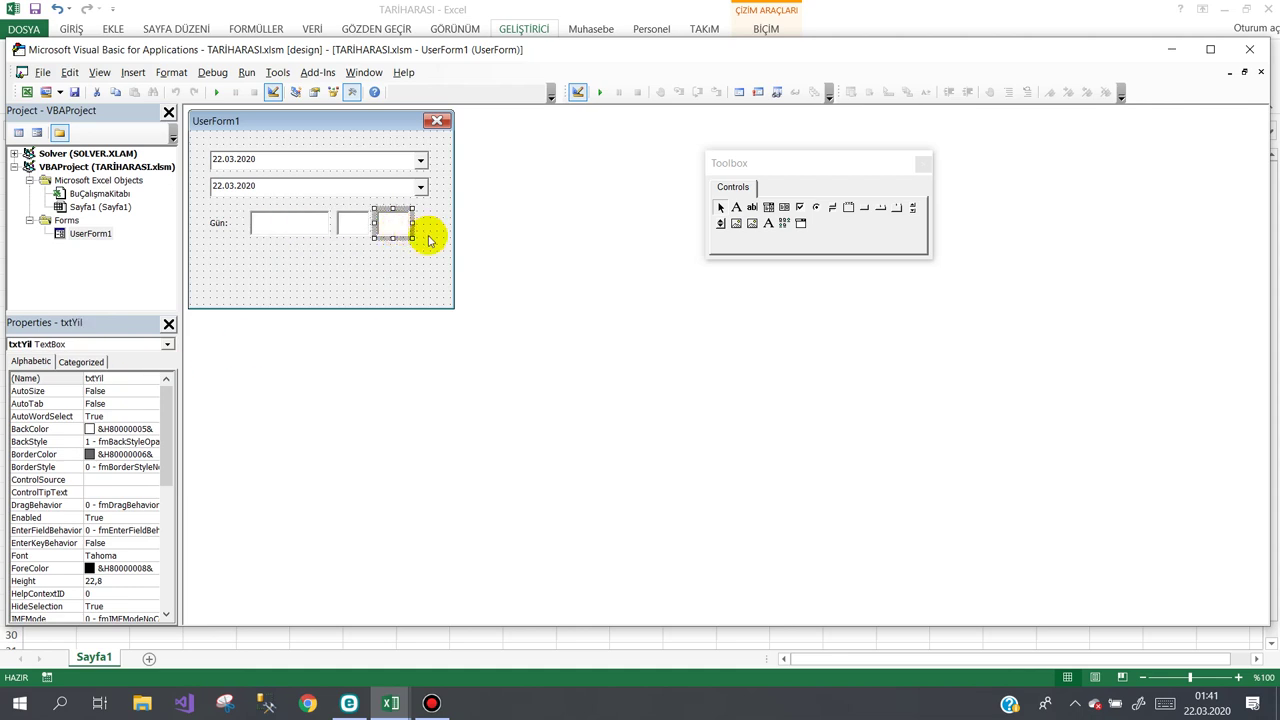
{"action": "left_click_drag", "start_coordinate": [428, 220], "coordinate": [337, 229]}
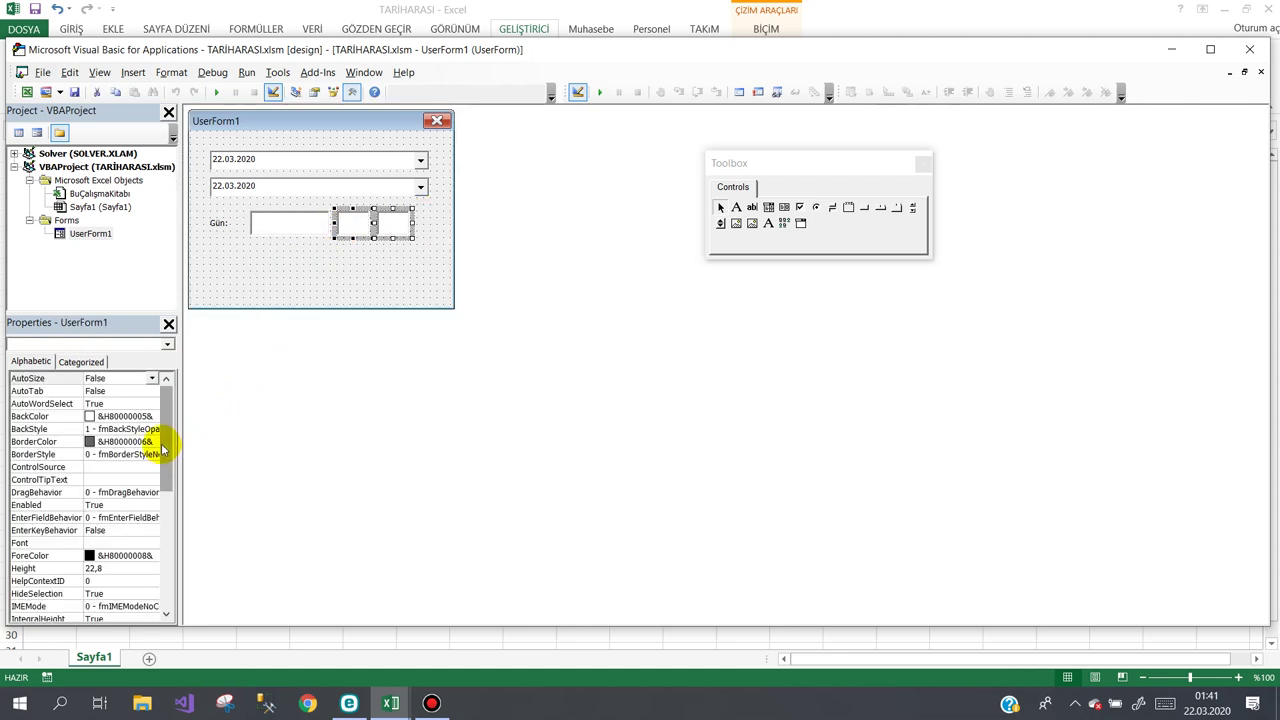
{"action": "left_click_drag", "start_coordinate": [165, 443], "coordinate": [165, 571]}
{"action": "left_click", "coordinate": [26, 583]}
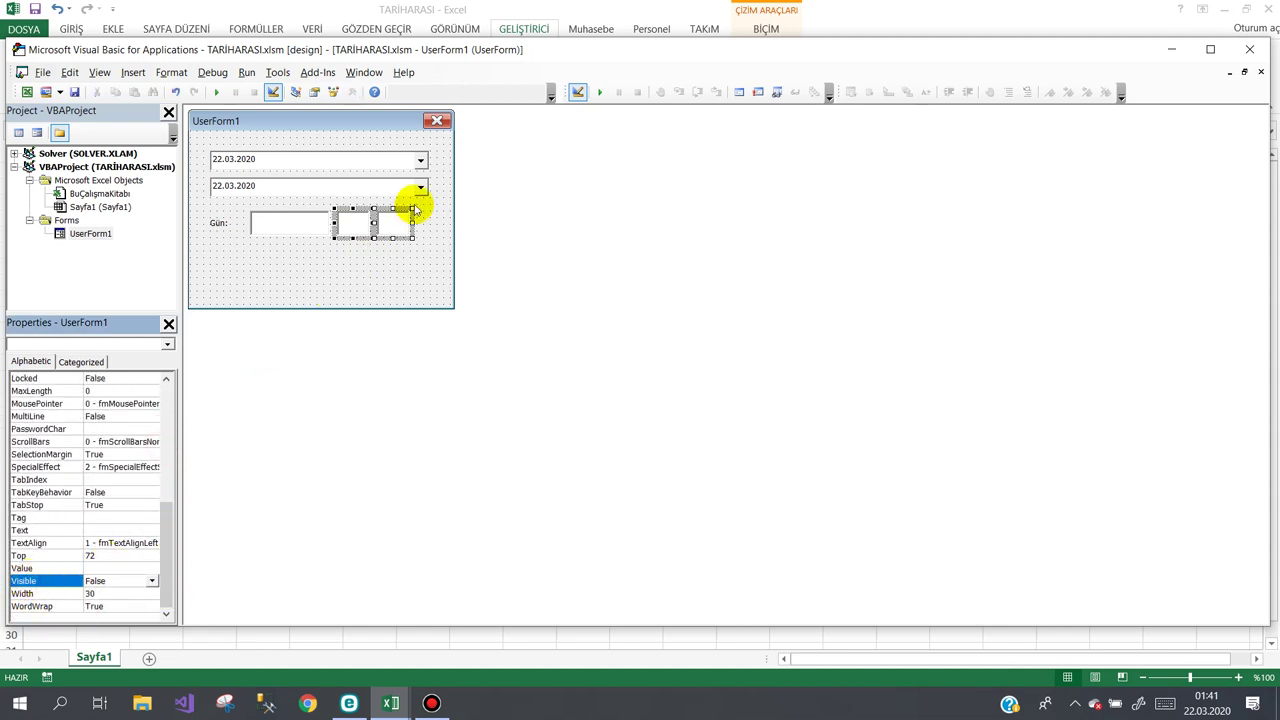
Open the dtBitis CloseUp event code and highlight the event name.
{"action": "left_click", "coordinate": [288, 190]}
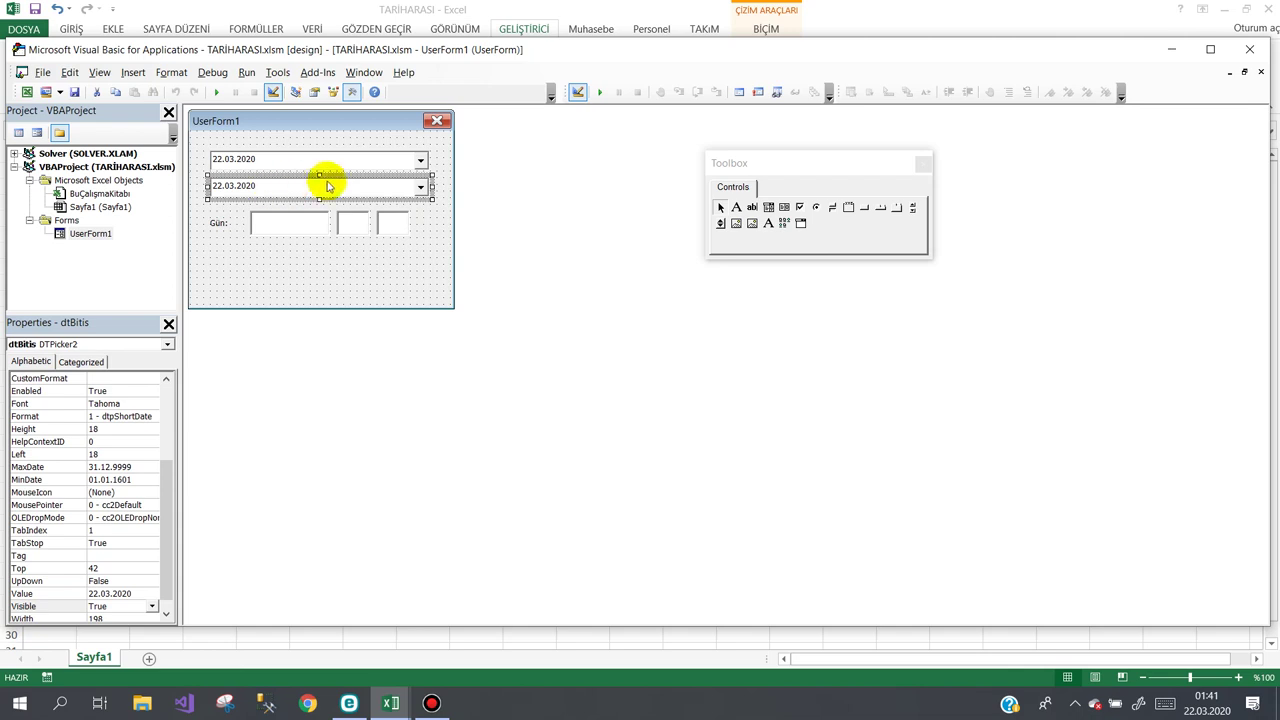
{"action": "double_click", "coordinate": [291, 185]}
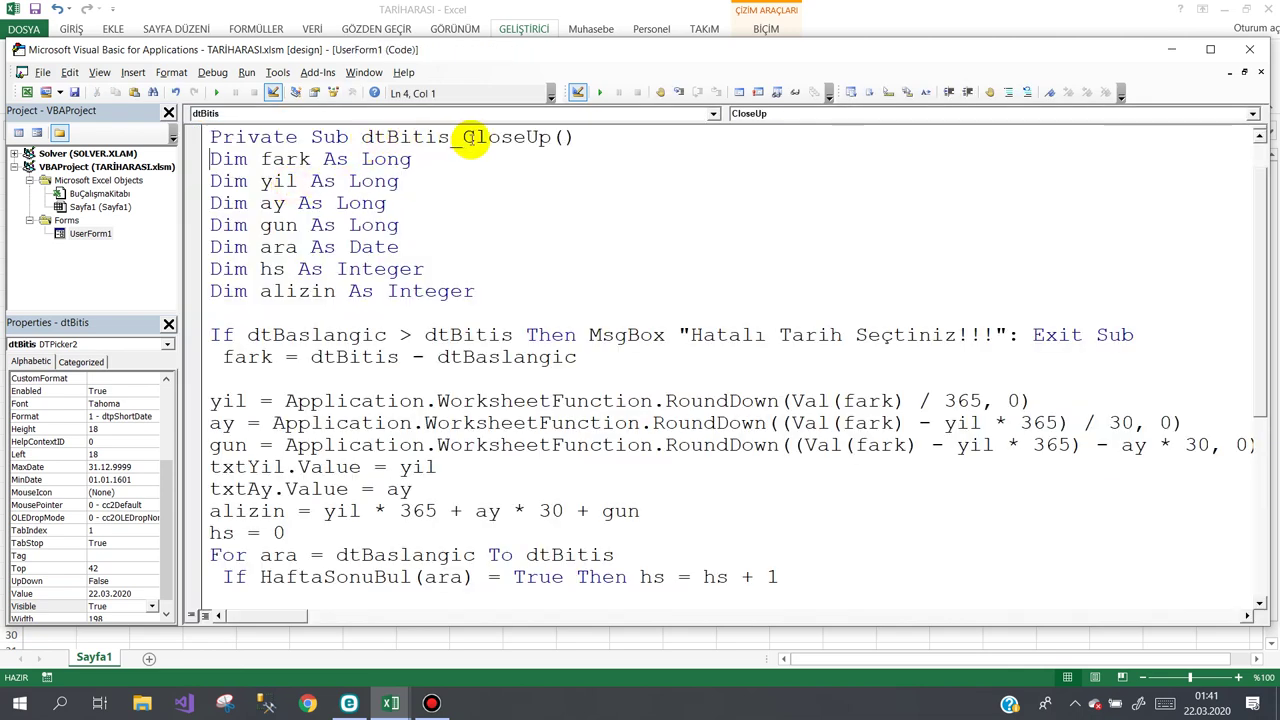
{"action": "left_click_drag", "start_coordinate": [549, 138], "coordinate": [465, 138]}
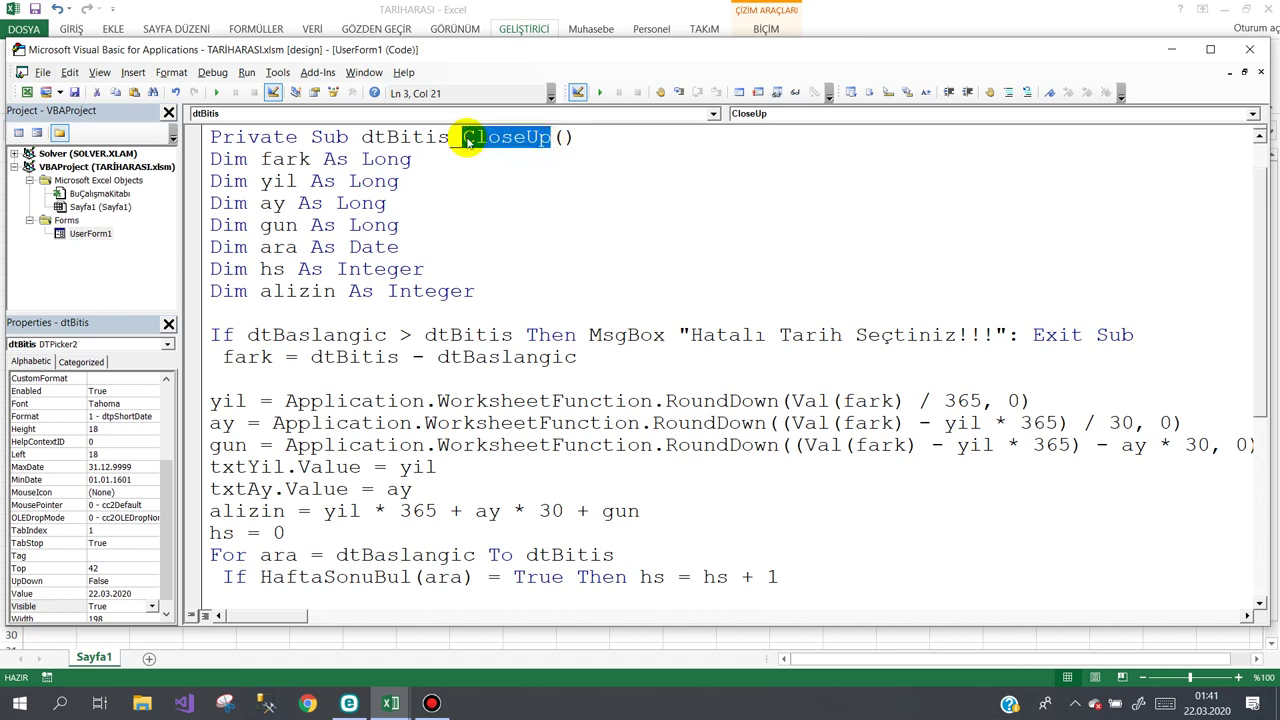
Run the form with end date 27.03.2020, then close it.
{"action": "left_click", "coordinate": [216, 92]}
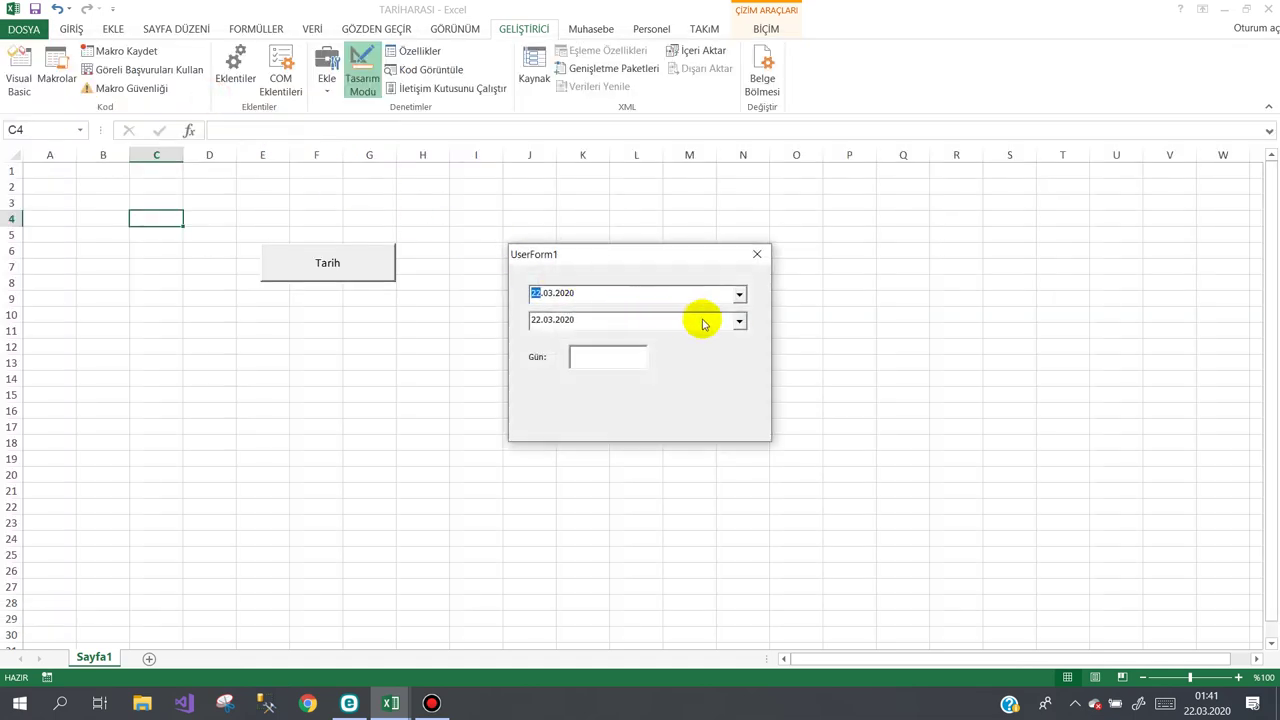
{"action": "left_click", "coordinate": [737, 321]}
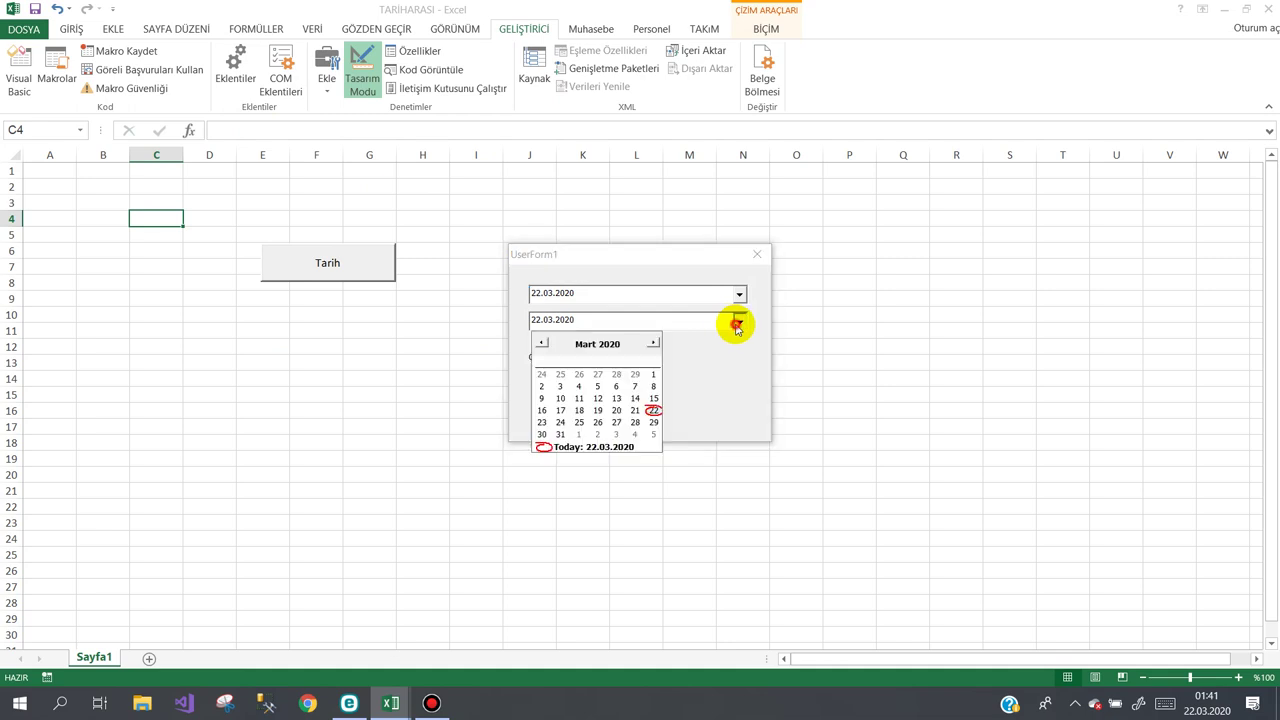
{"action": "left_click", "coordinate": [617, 423]}
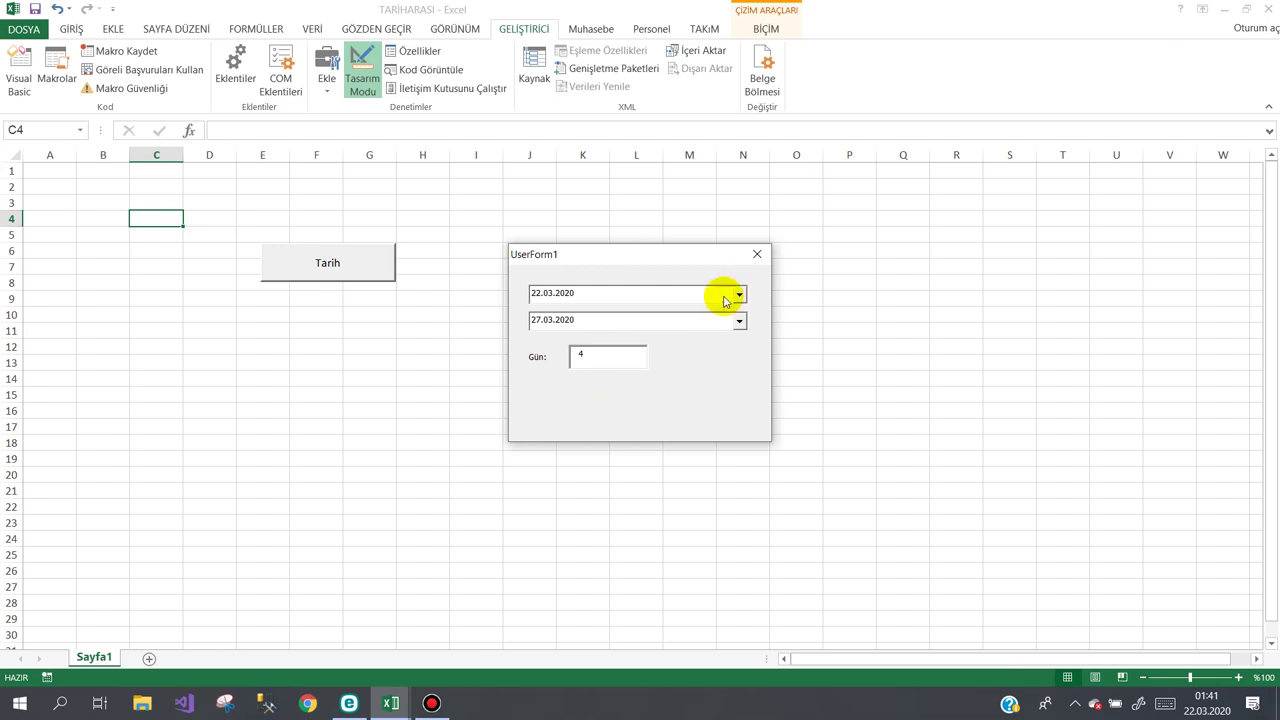
{"action": "left_click", "coordinate": [756, 256]}
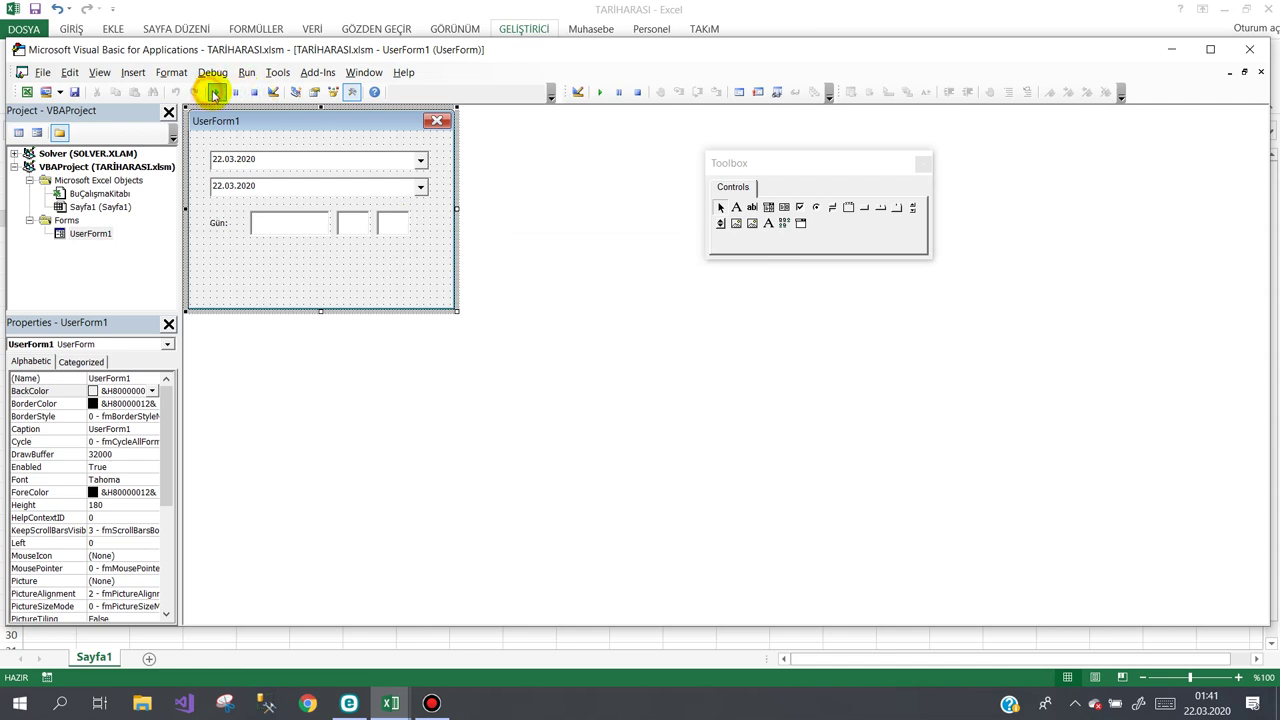
Run the form with end date 11.03.2020, dismiss the wrong-date warning, and close it.
{"action": "left_click", "coordinate": [214, 95]}
{"action": "left_click", "coordinate": [739, 320]}
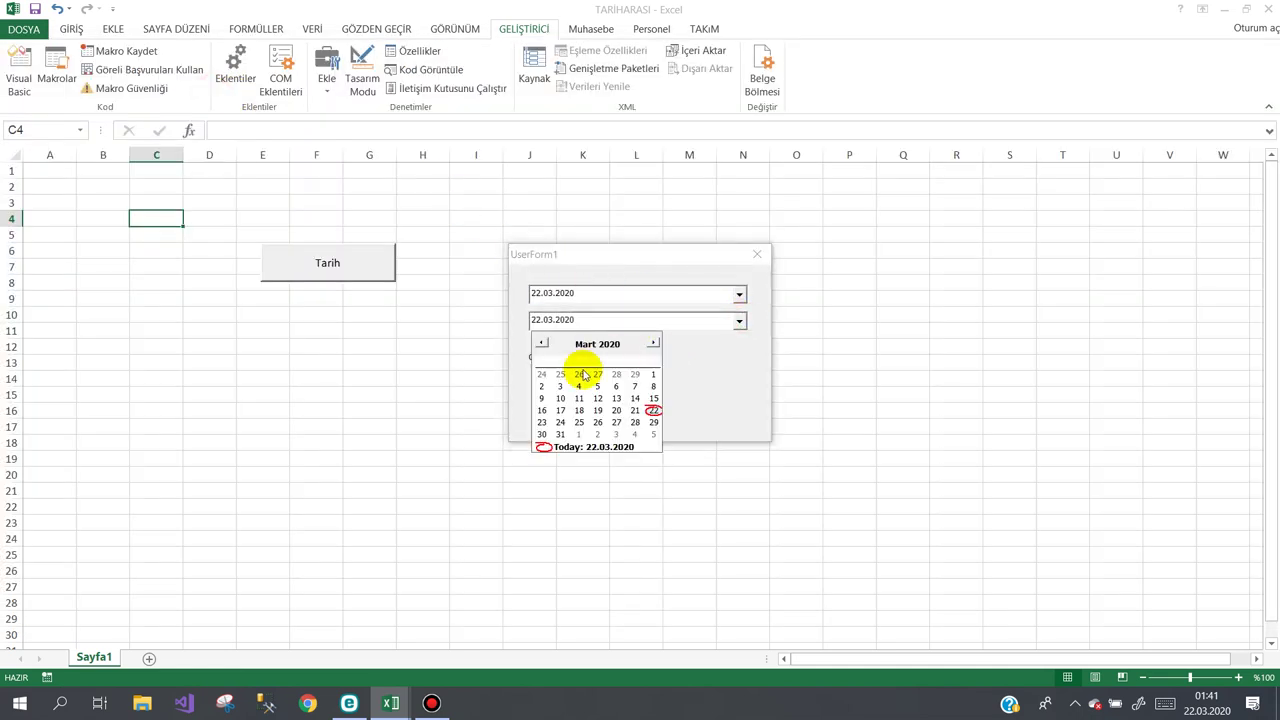
{"action": "left_click", "coordinate": [579, 398]}
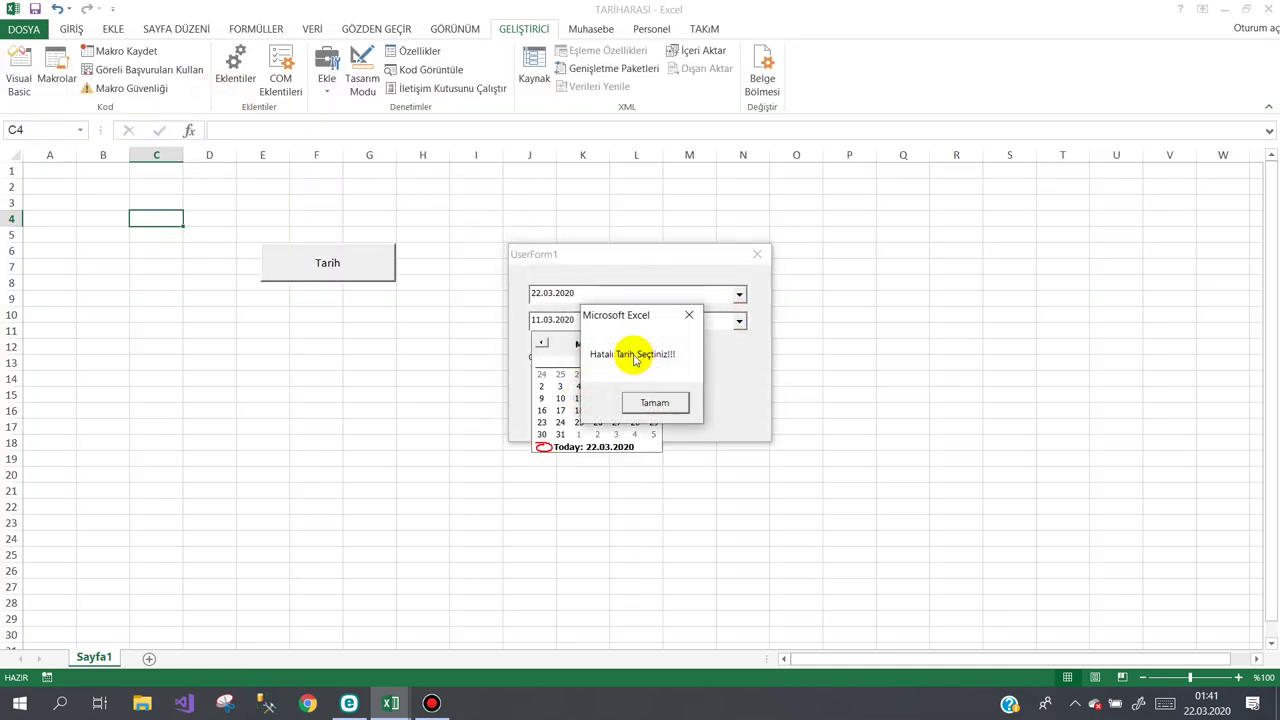
{"action": "left_click", "coordinate": [661, 401]}
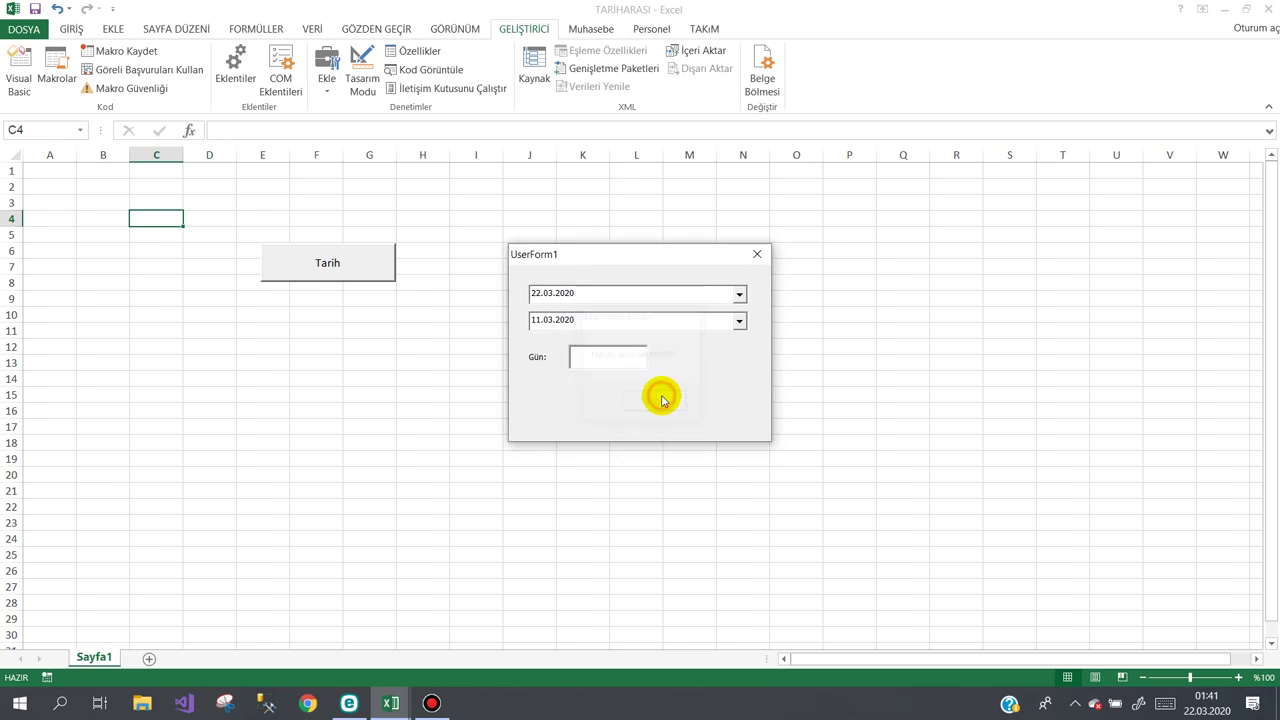
{"action": "left_click", "coordinate": [756, 262]}
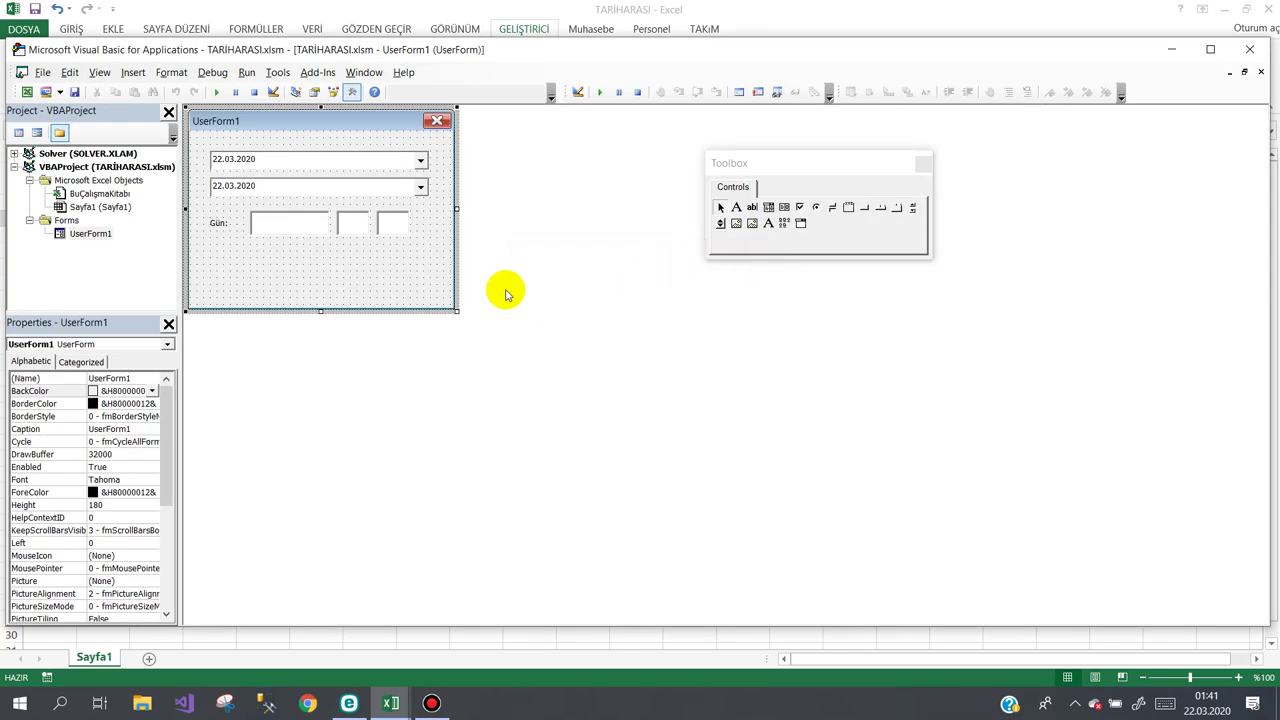
In dtBitis CloseUp, highlight the fark, yil, ay, gun and ara variable declarations.
{"action": "left_click", "coordinate": [400, 188]}
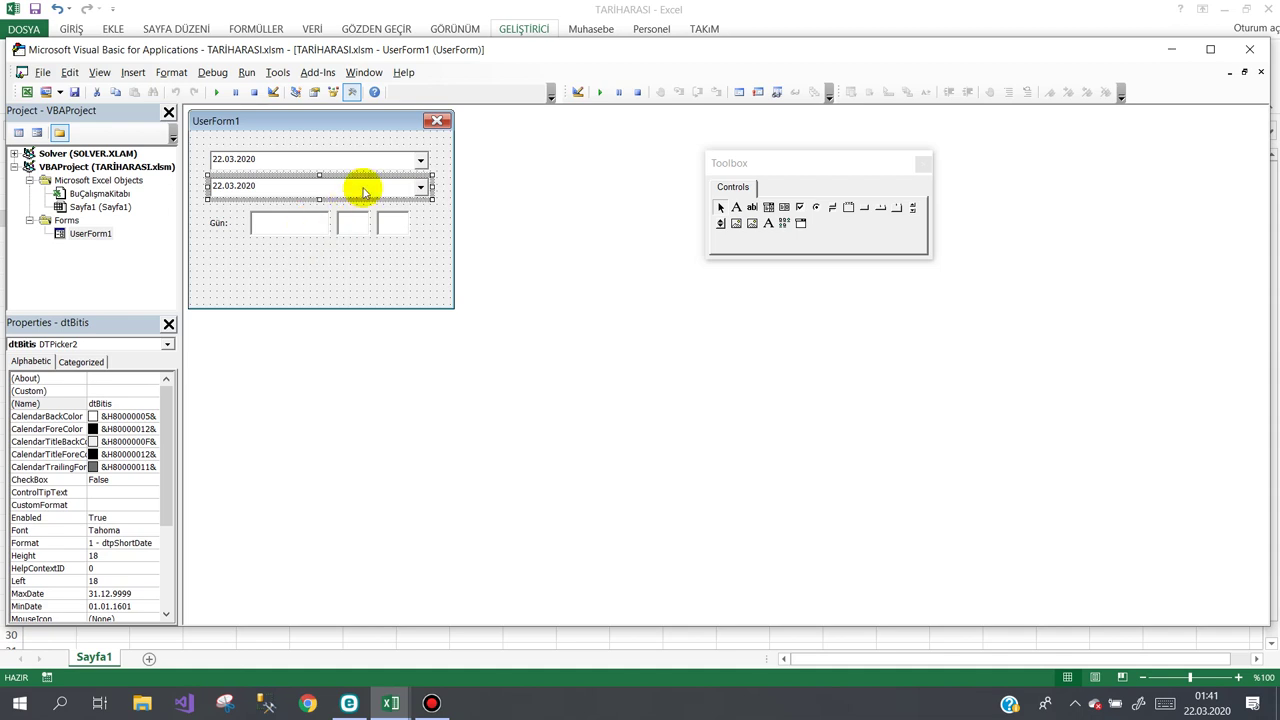
{"action": "double_click", "coordinate": [362, 187]}
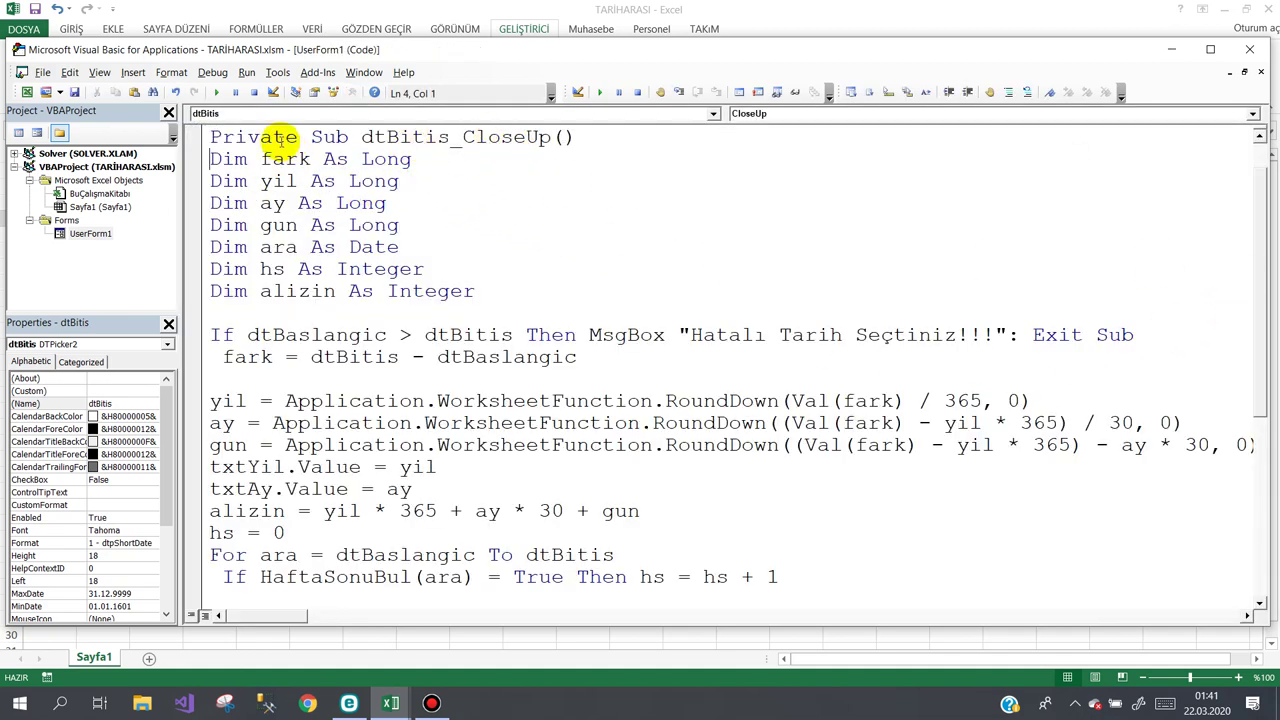
{"action": "left_click_drag", "start_coordinate": [212, 159], "coordinate": [415, 160]}
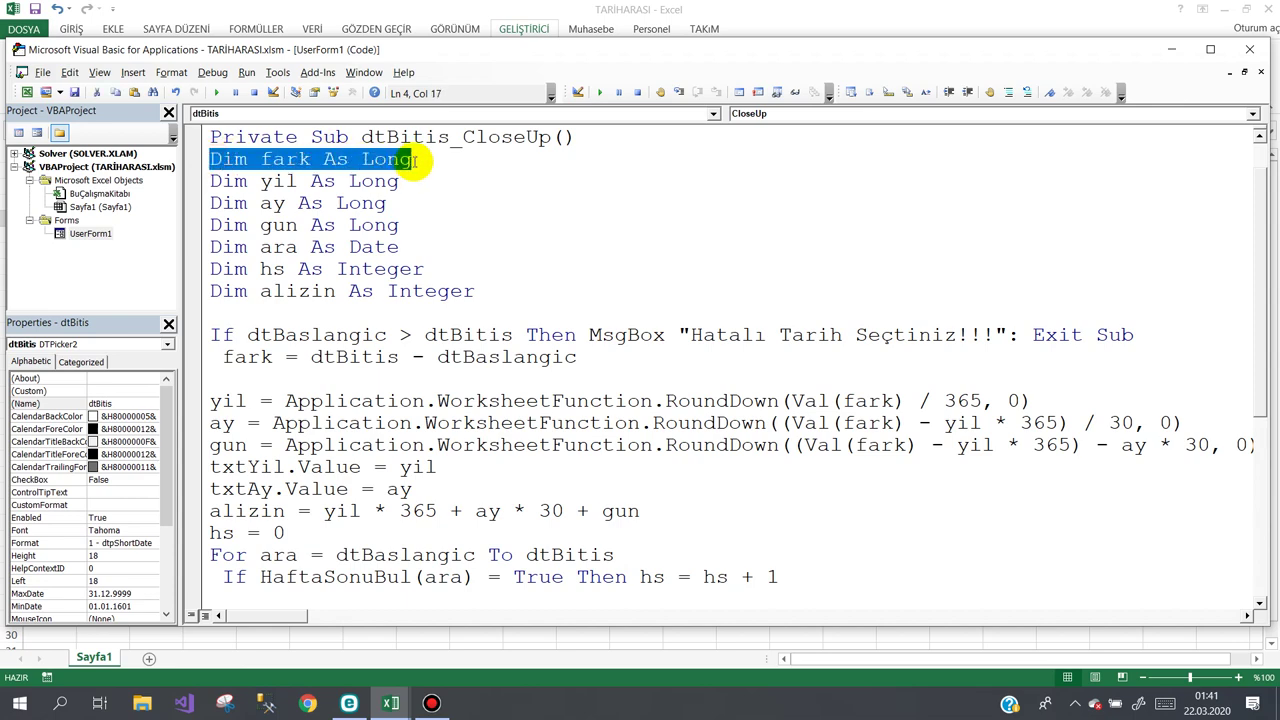
{"action": "left_click_drag", "start_coordinate": [212, 181], "coordinate": [373, 181]}
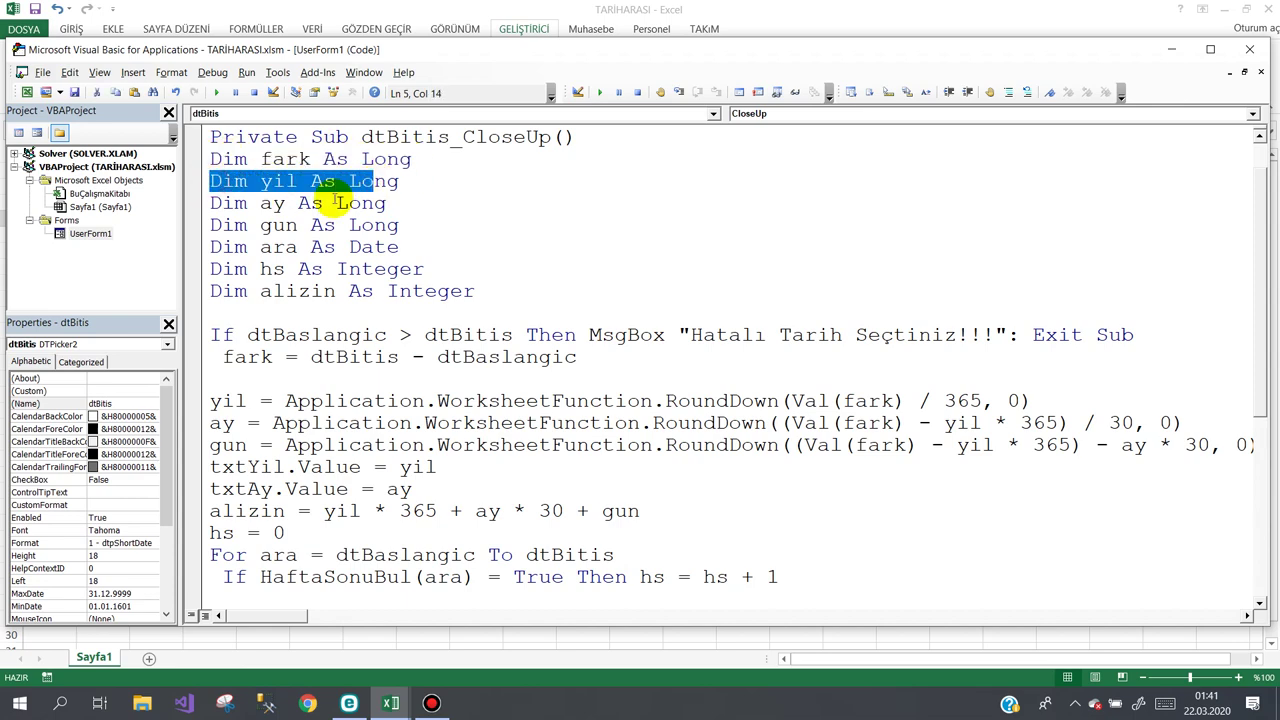
{"action": "left_click_drag", "start_coordinate": [212, 203], "coordinate": [337, 203]}
{"action": "left_click_drag", "start_coordinate": [260, 225], "coordinate": [305, 225]}
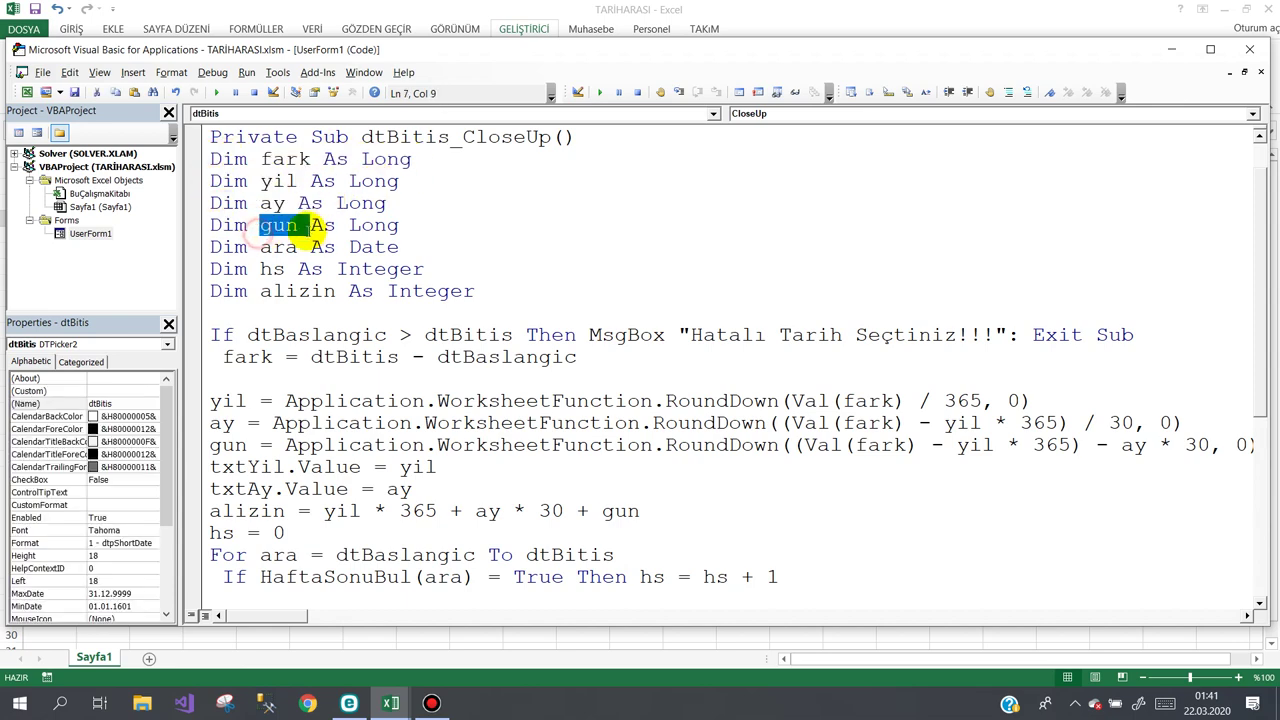
{"action": "left_click_drag", "start_coordinate": [212, 247], "coordinate": [398, 245]}
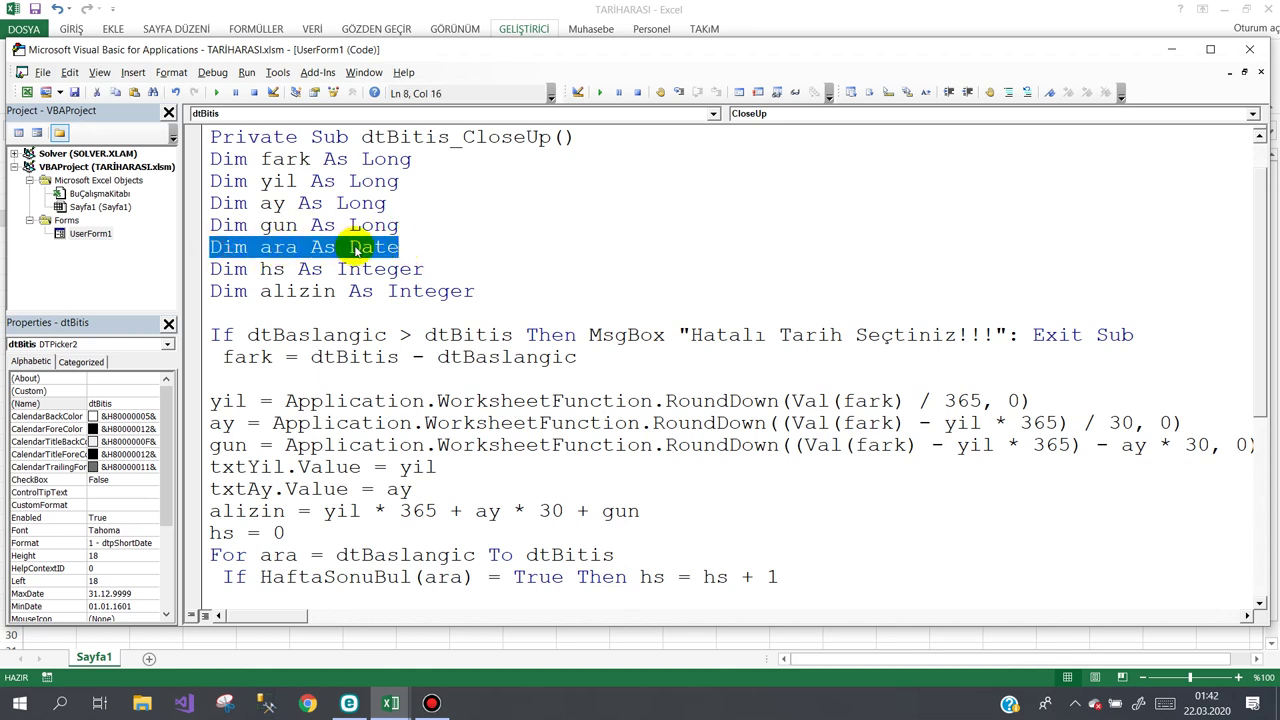
{"action": "left_click", "coordinate": [323, 269]}
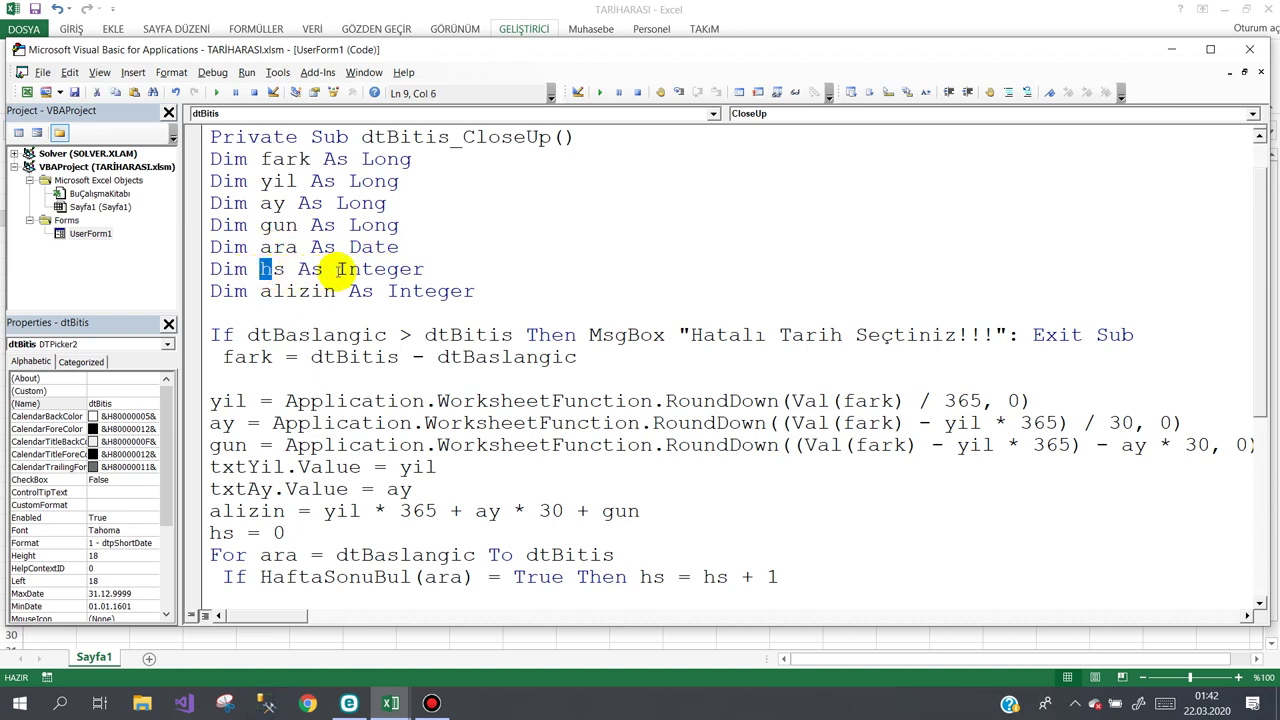
Highlight the hs Integer type, the declaration block, and the fark date subtraction.
{"action": "left_click_drag", "start_coordinate": [337, 269], "coordinate": [400, 269]}
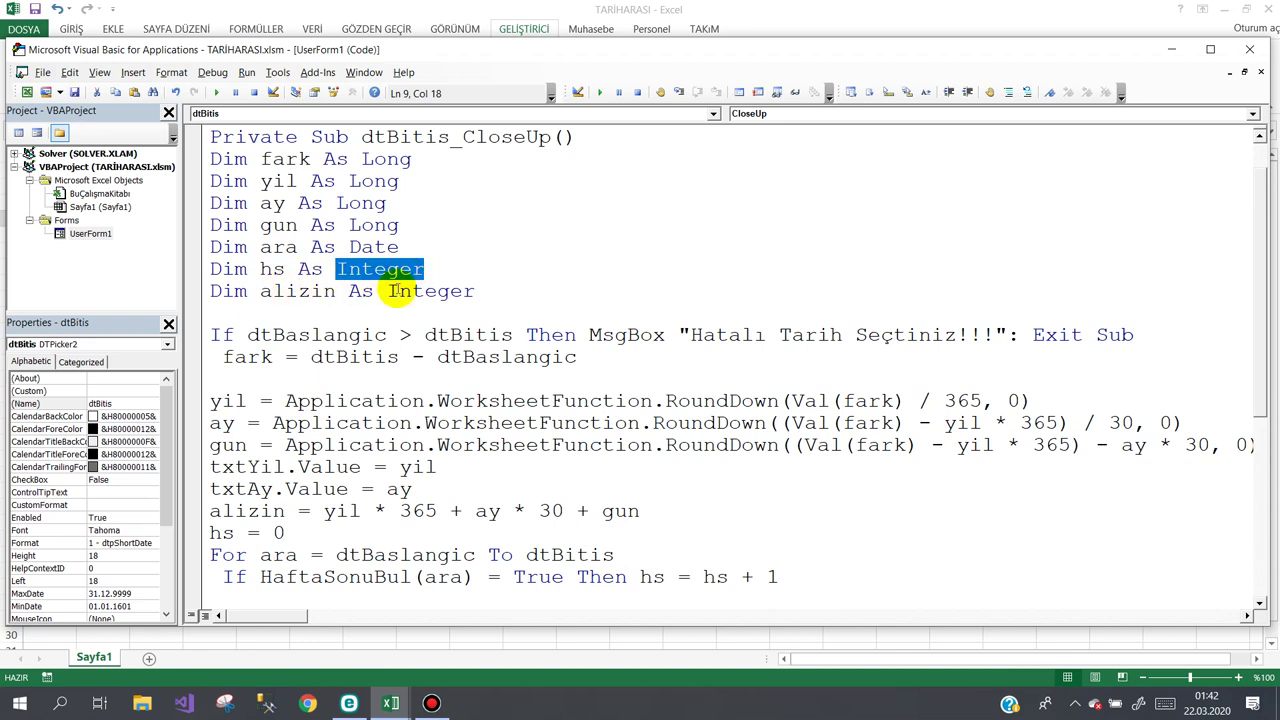
{"action": "left_click", "coordinate": [451, 292]}
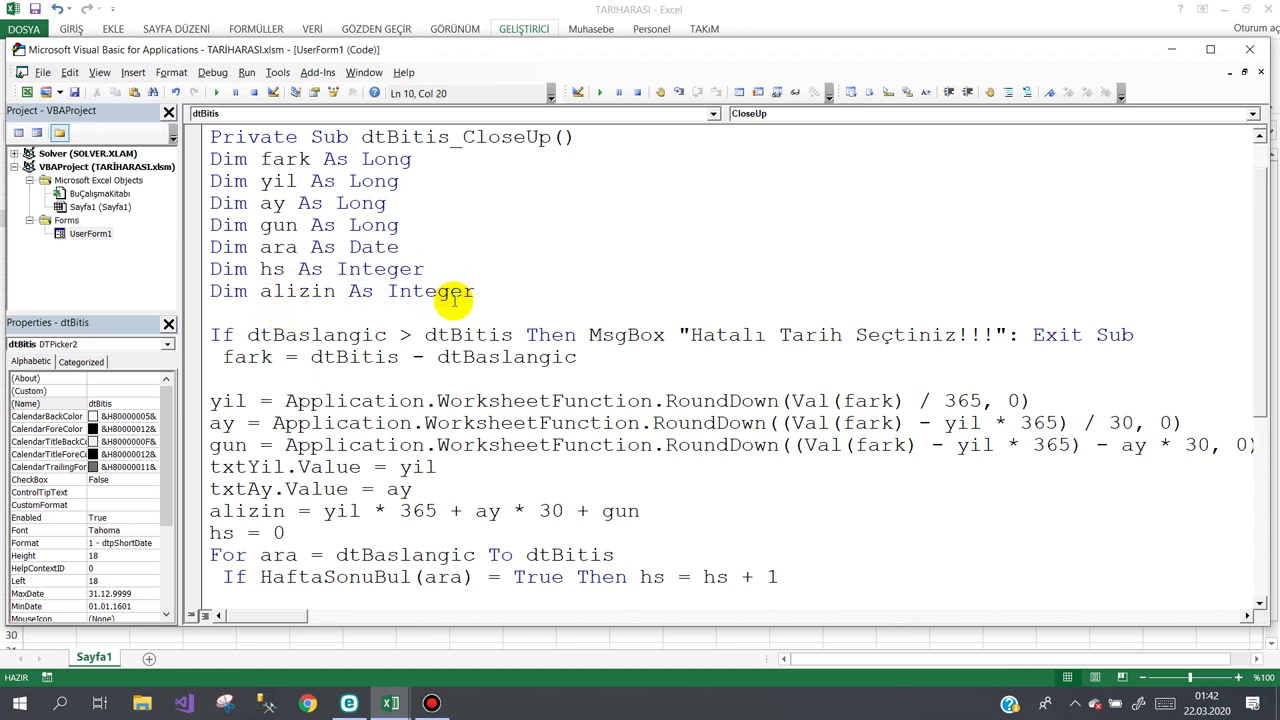
{"action": "mouse_move", "coordinate": [476, 292]}
{"action": "left_mouse_down"}
{"action": "mouse_move", "coordinate": [202, 180]}
{"action": "mouse_move", "coordinate": [202, 159]}
{"action": "left_mouse_up"}
{"action": "left_click", "coordinate": [310, 318]}
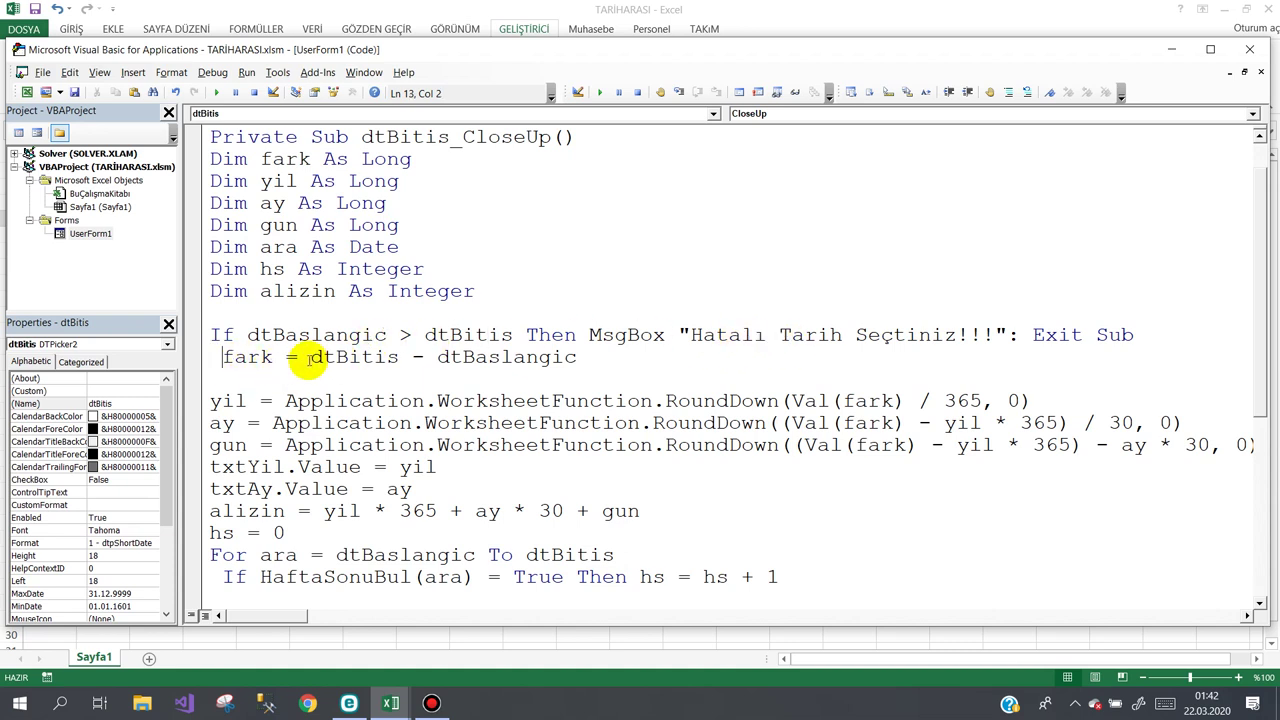
{"action": "left_click_drag", "start_coordinate": [310, 357], "coordinate": [597, 363]}
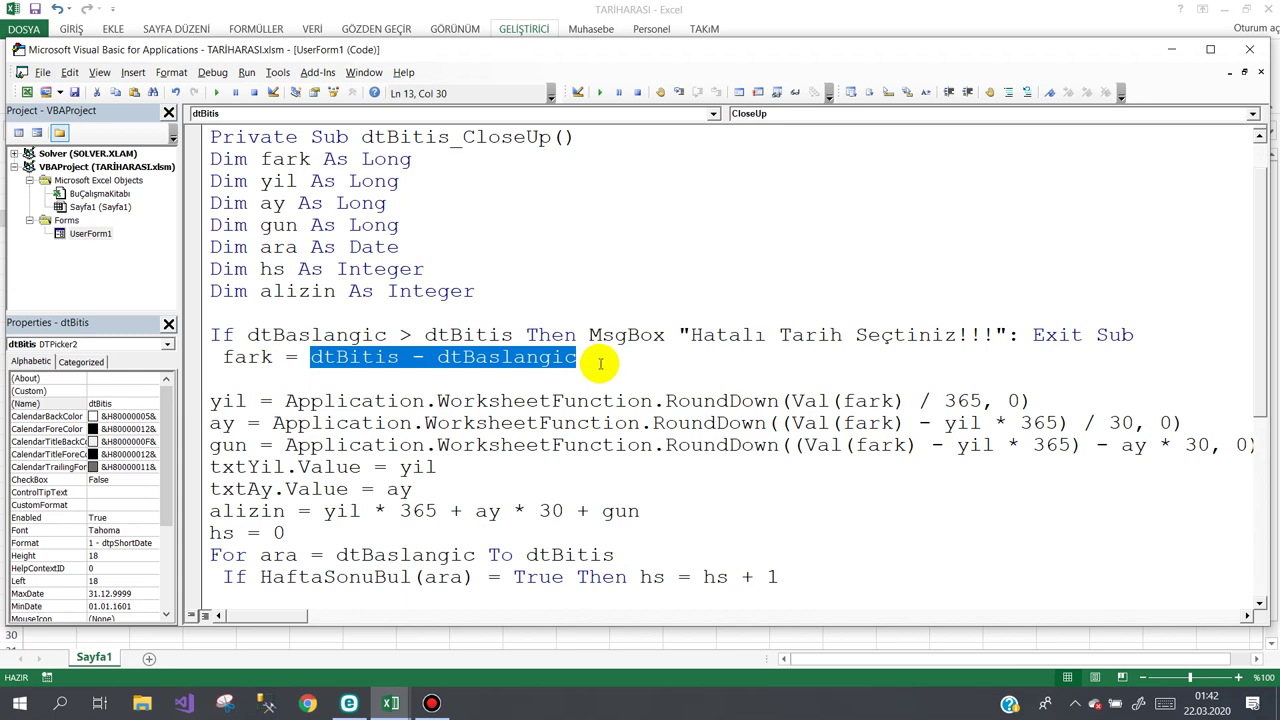
Back in the workbook, widen column I and zoom the sheet to 130%.
{"action": "left_click", "coordinate": [380, 634]}
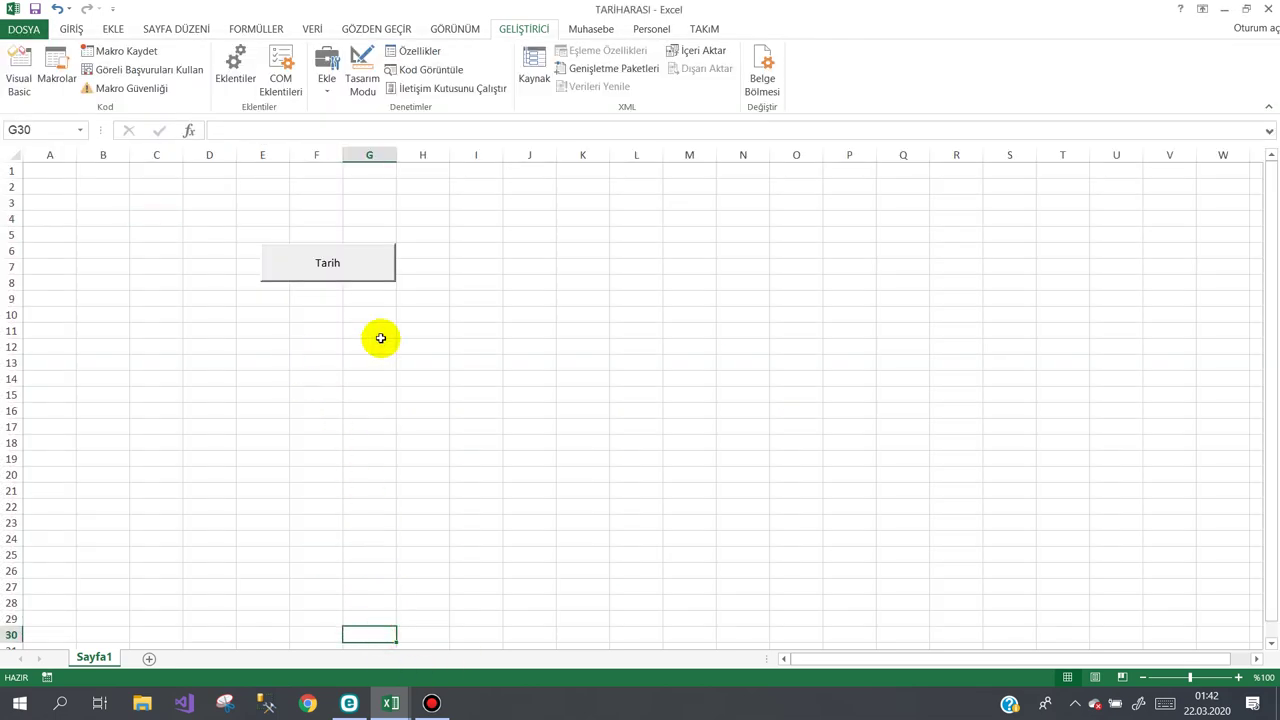
{"action": "left_click_drag", "start_coordinate": [503, 157], "coordinate": [654, 157]}
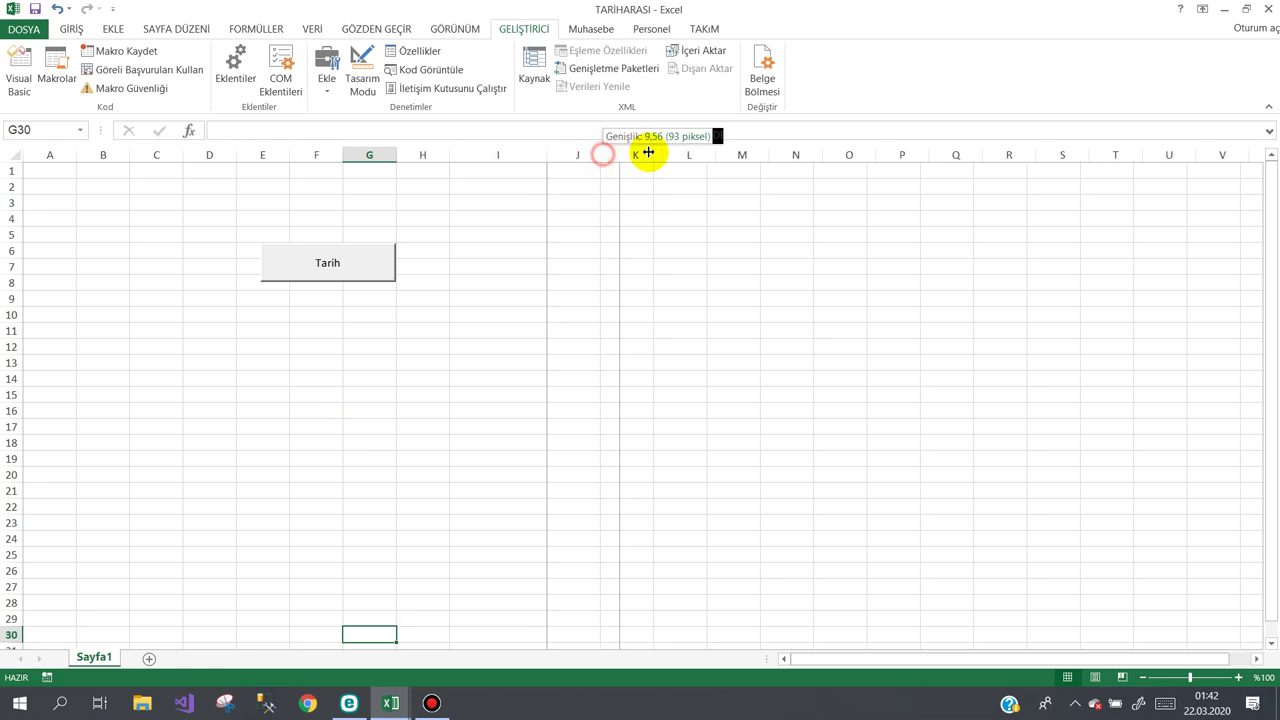
{"action": "left_click", "coordinate": [1238, 678]}
{"action": "left_click", "coordinate": [1238, 678]}
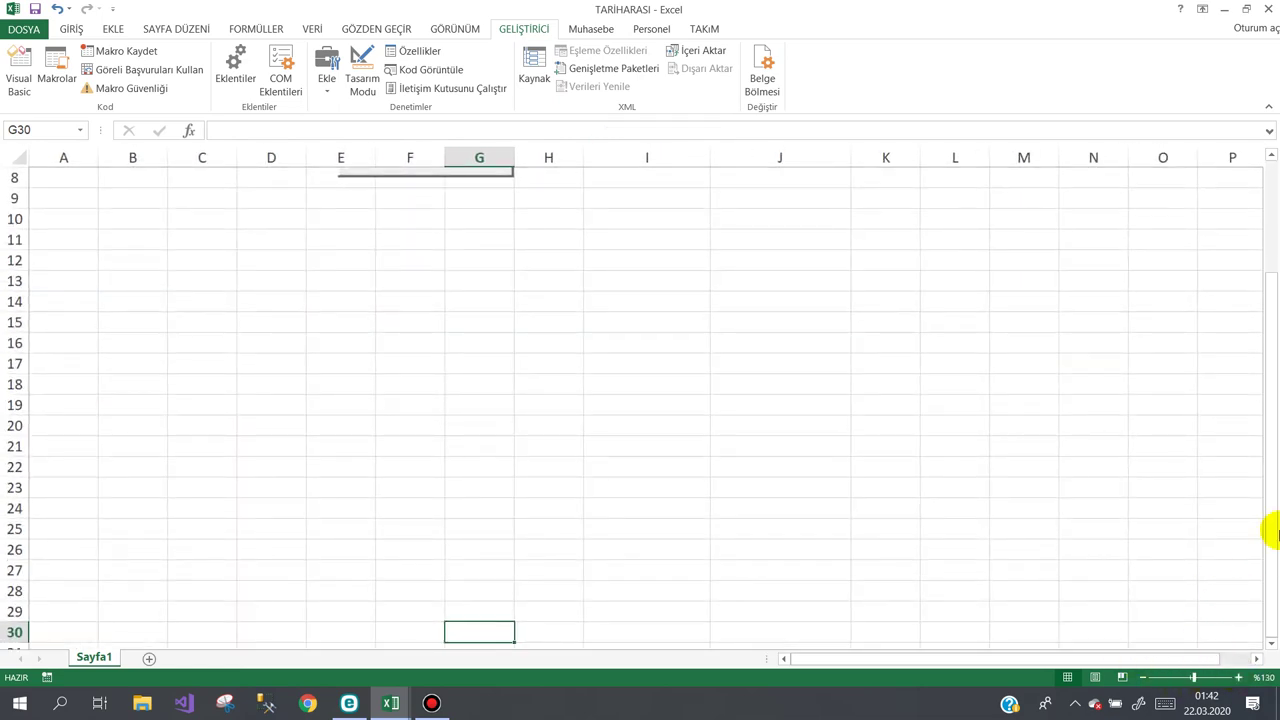
{"action": "left_click_drag", "start_coordinate": [1268, 508], "coordinate": [1264, 350]}
Enter 01.03.2020 in I1 and 22.03.2020 in I2.
{"action": "left_click", "coordinate": [657, 180]}
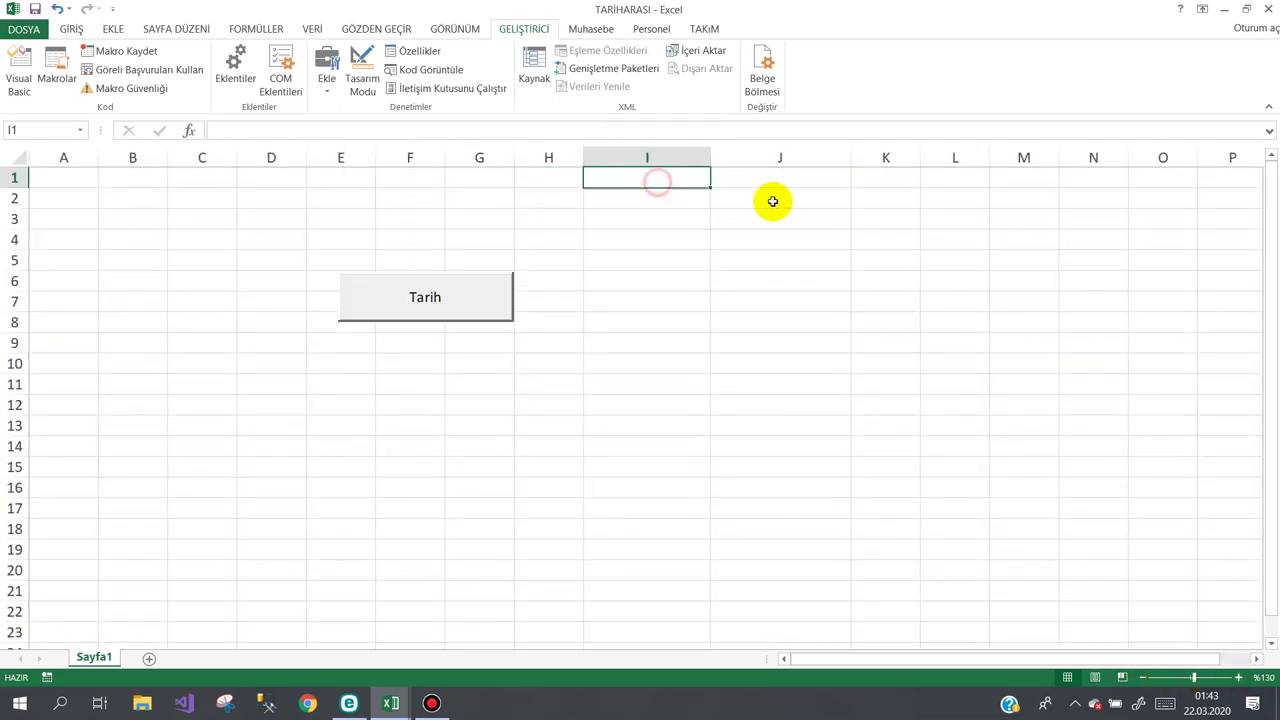
{"action": "type", "text": "01.03.2020"}
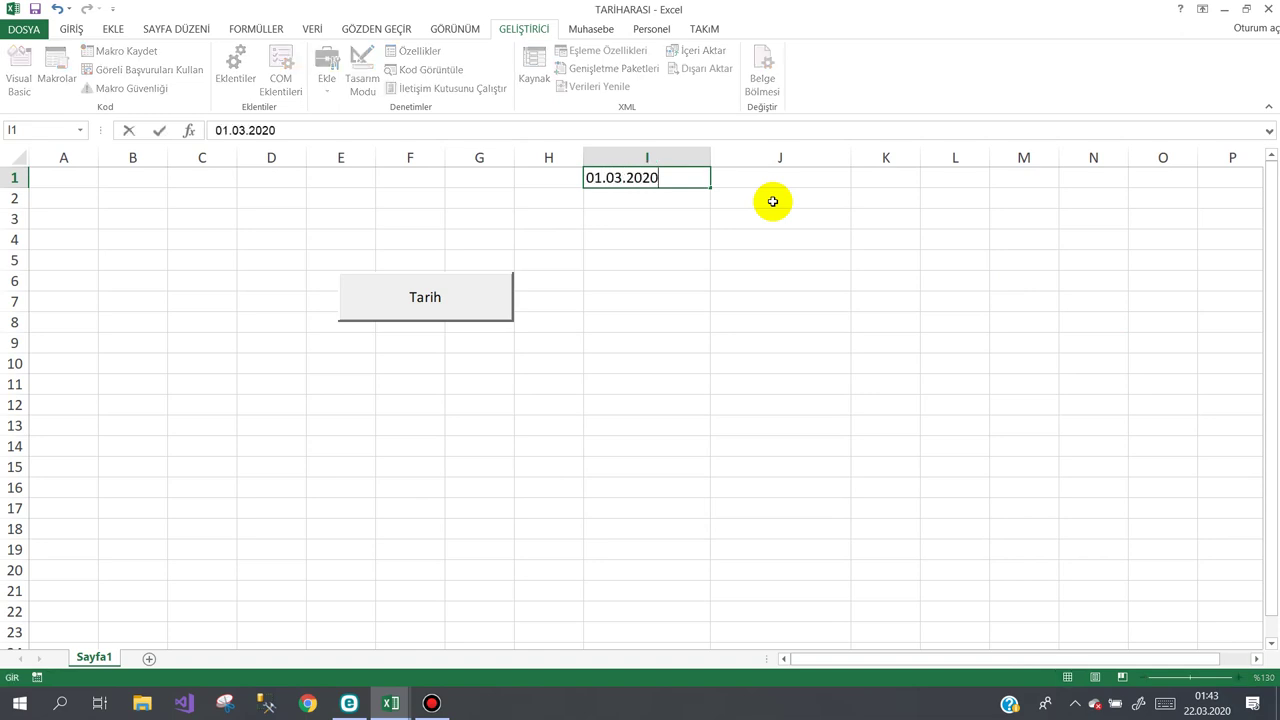
{"action": "key", "text": "Return"}
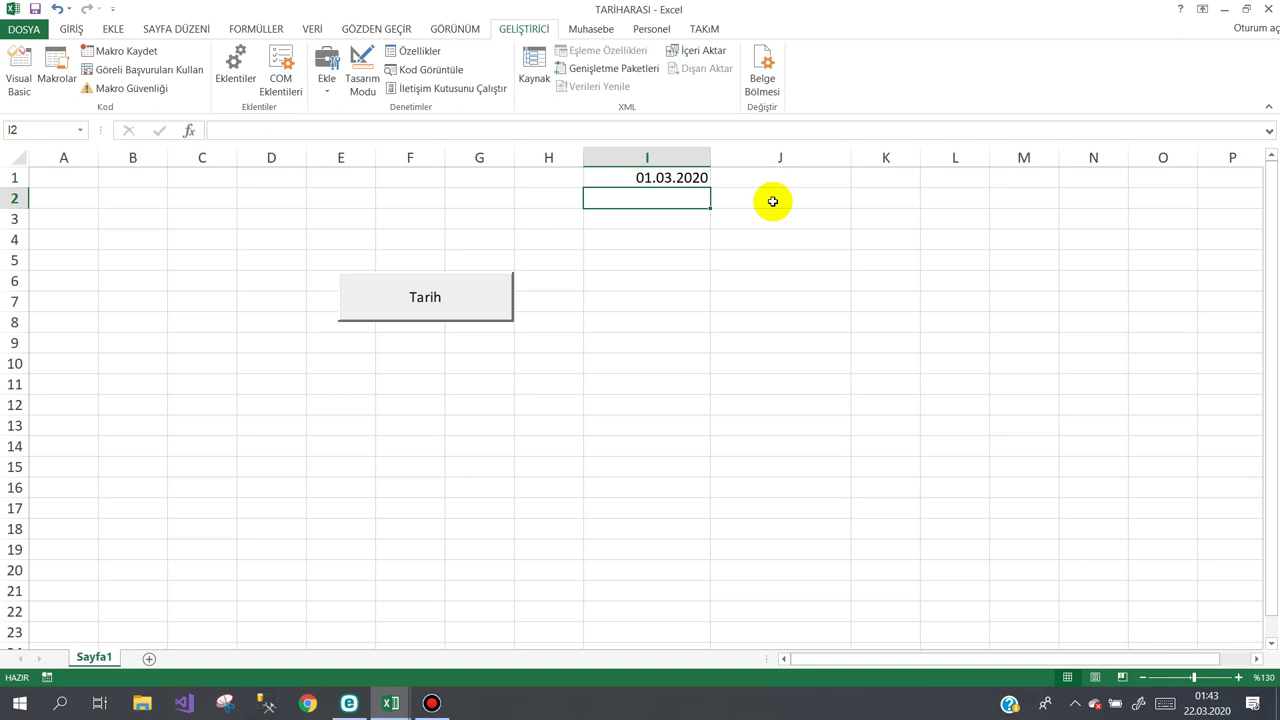
{"action": "type", "text": "22.03.2020"}
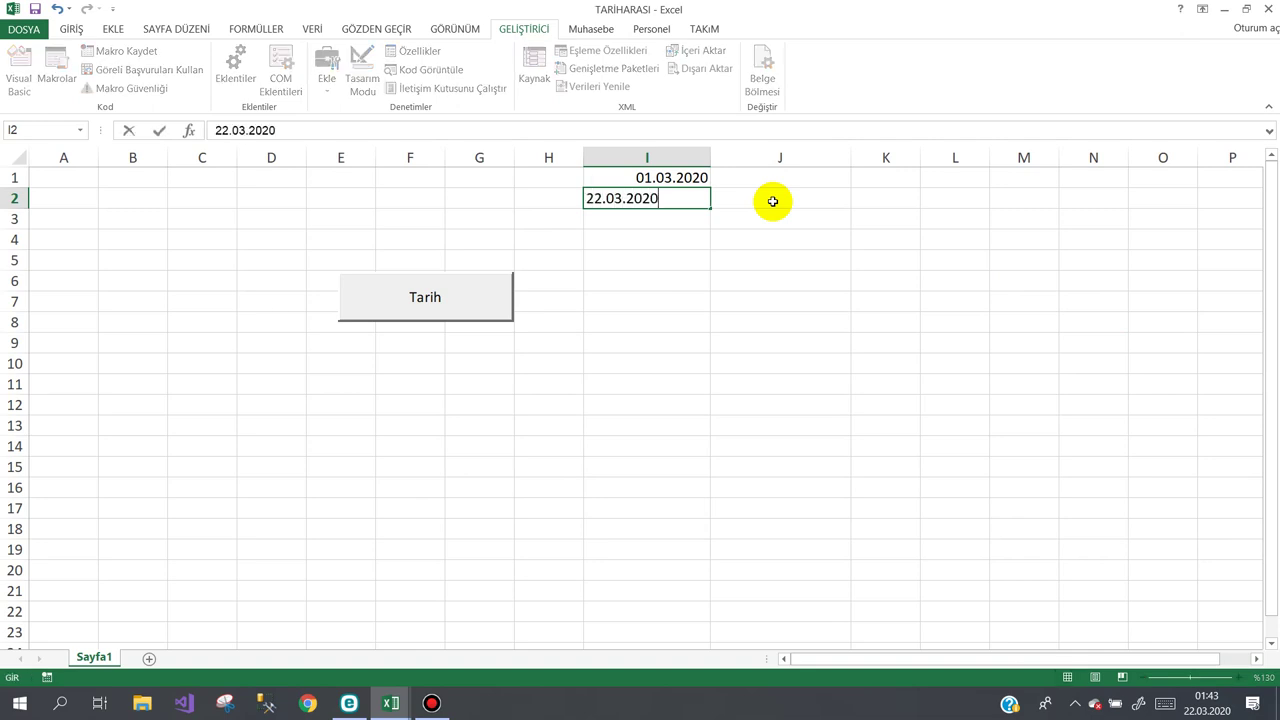
{"action": "key", "text": "Return"}
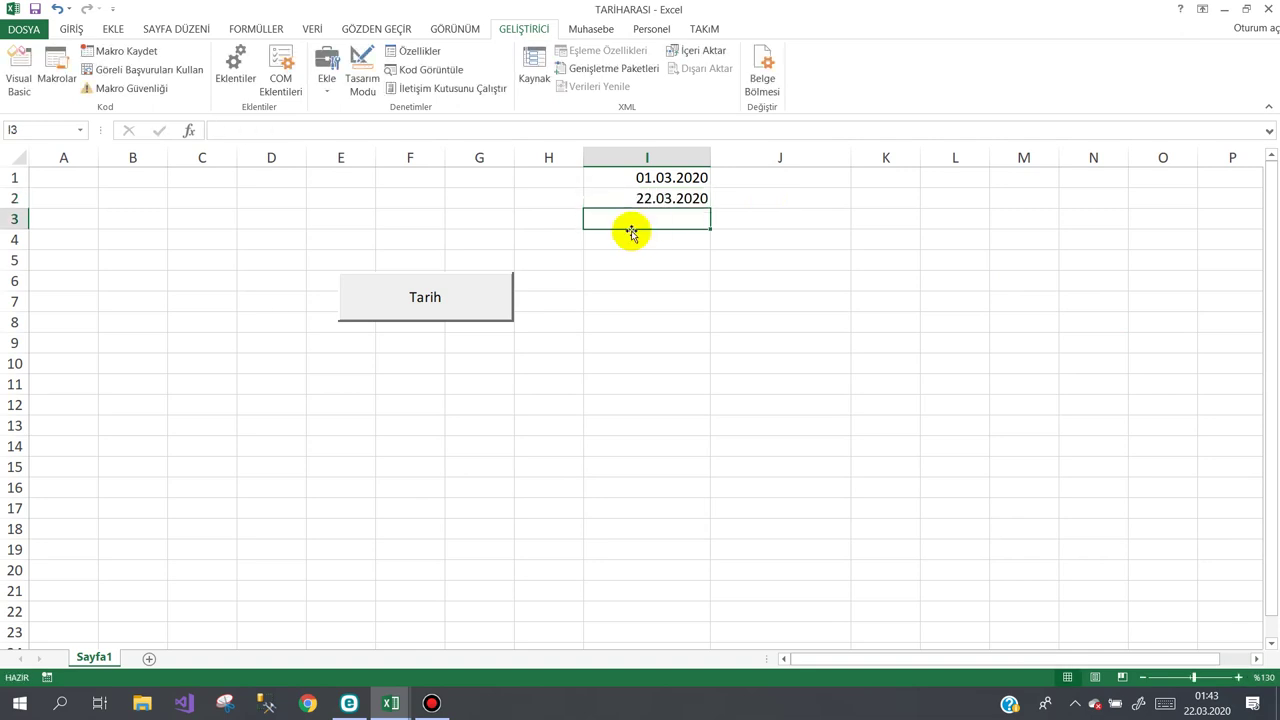
Apply Comma Style to I1 and I2, showing 43.891,00 and 43.912,00.
{"action": "left_click", "coordinate": [668, 177]}
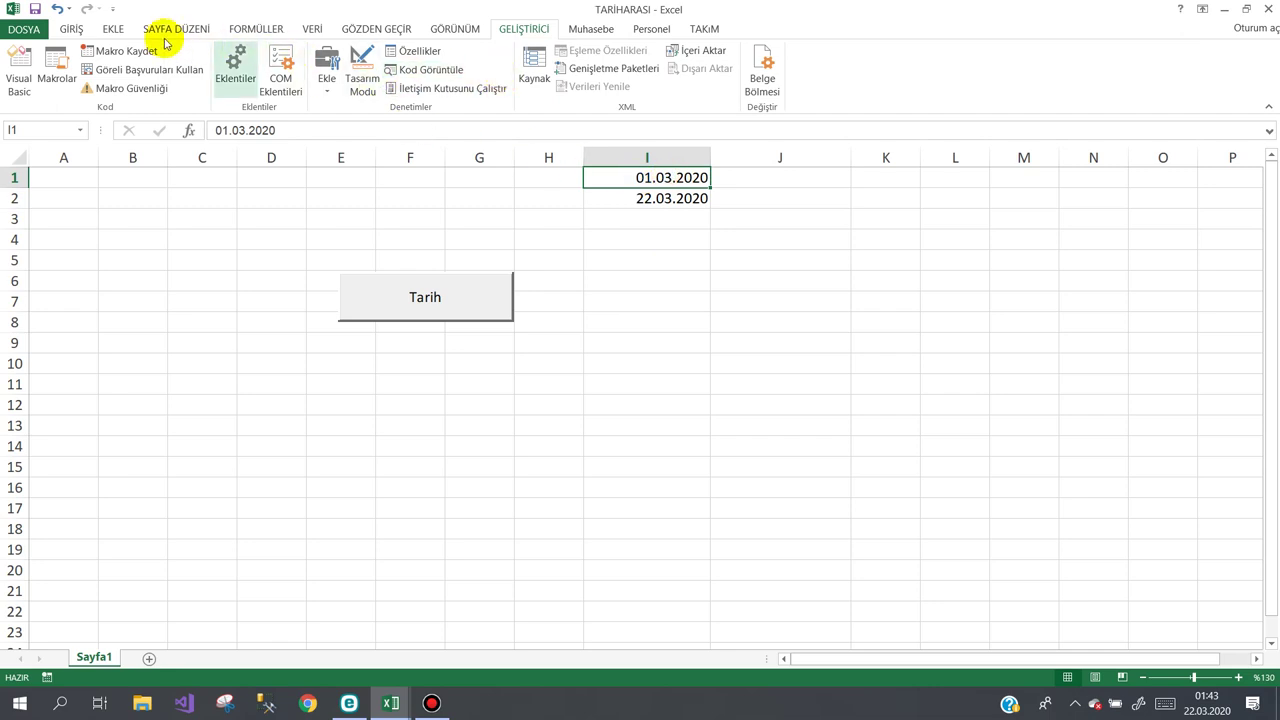
{"action": "left_click", "coordinate": [78, 28]}
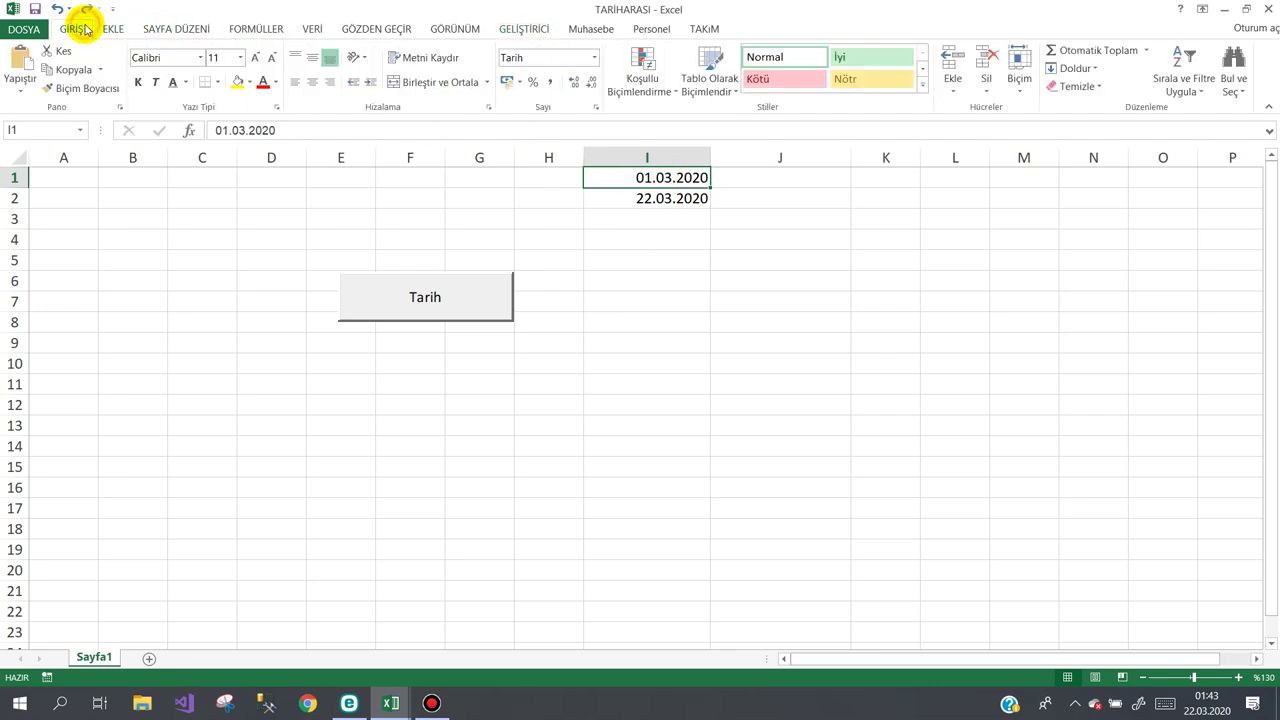
{"action": "left_click", "coordinate": [550, 83]}
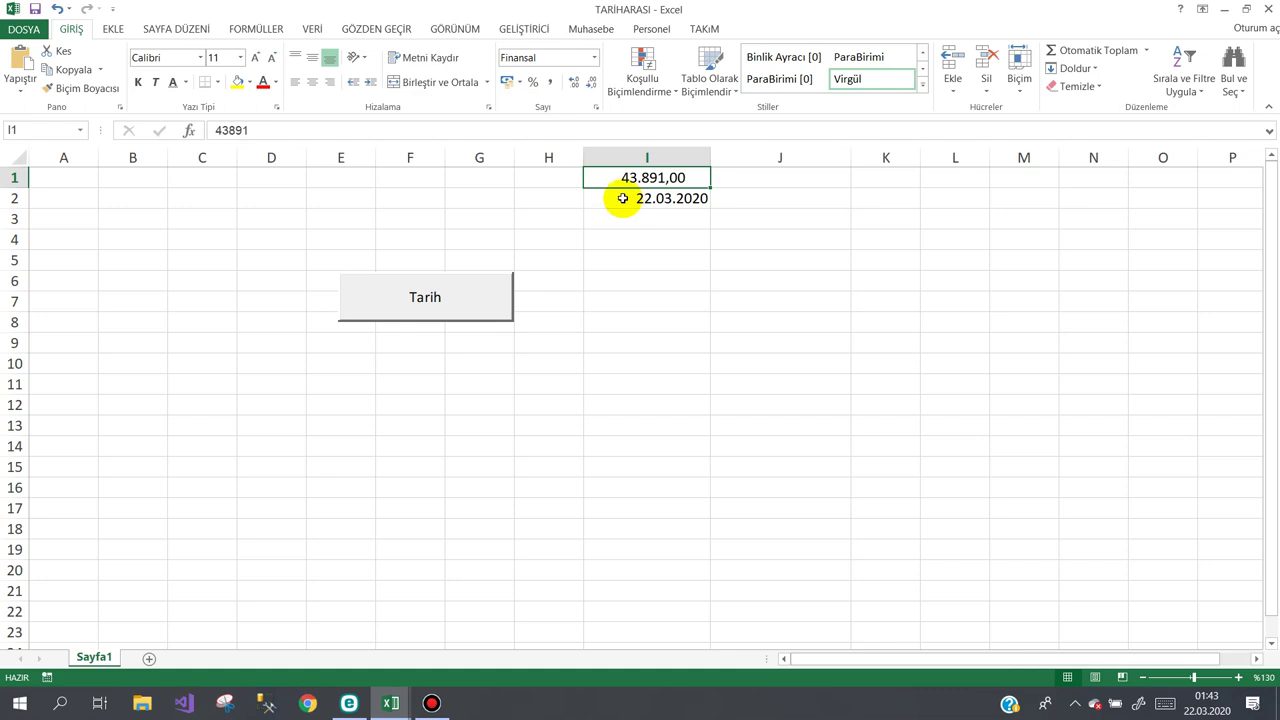
{"action": "left_click", "coordinate": [622, 198]}
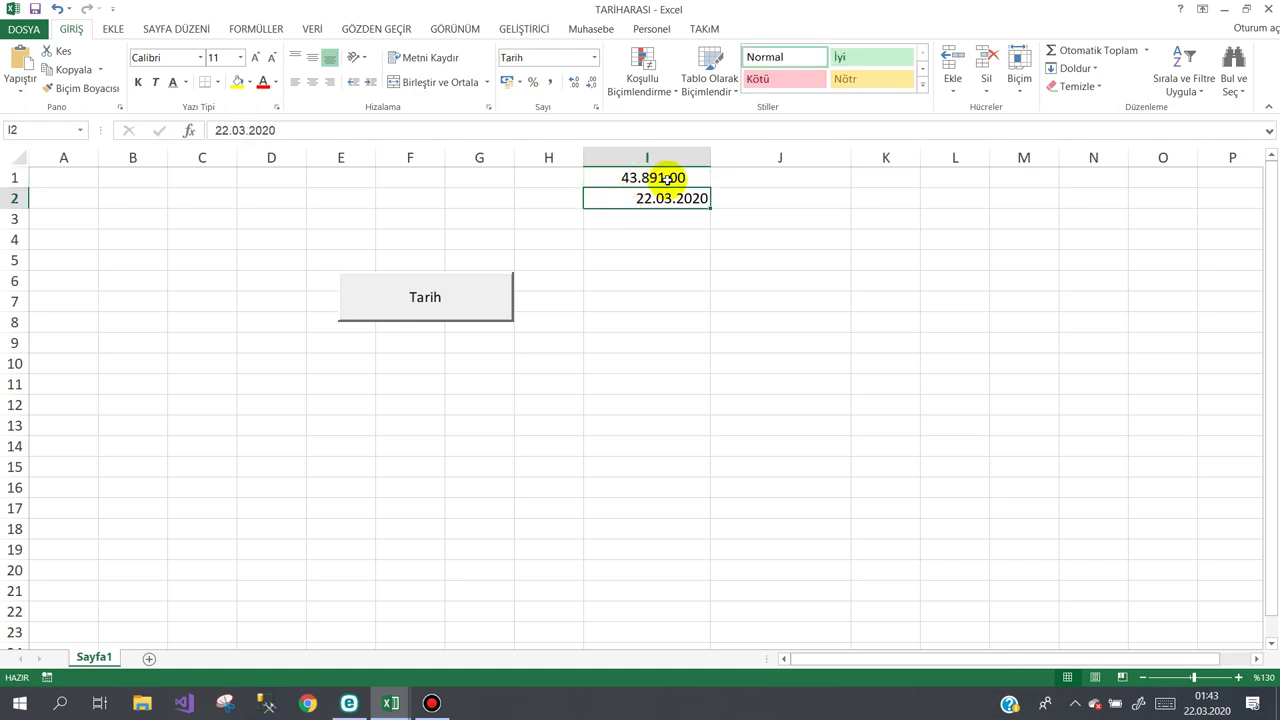
{"action": "left_click", "coordinate": [549, 83]}
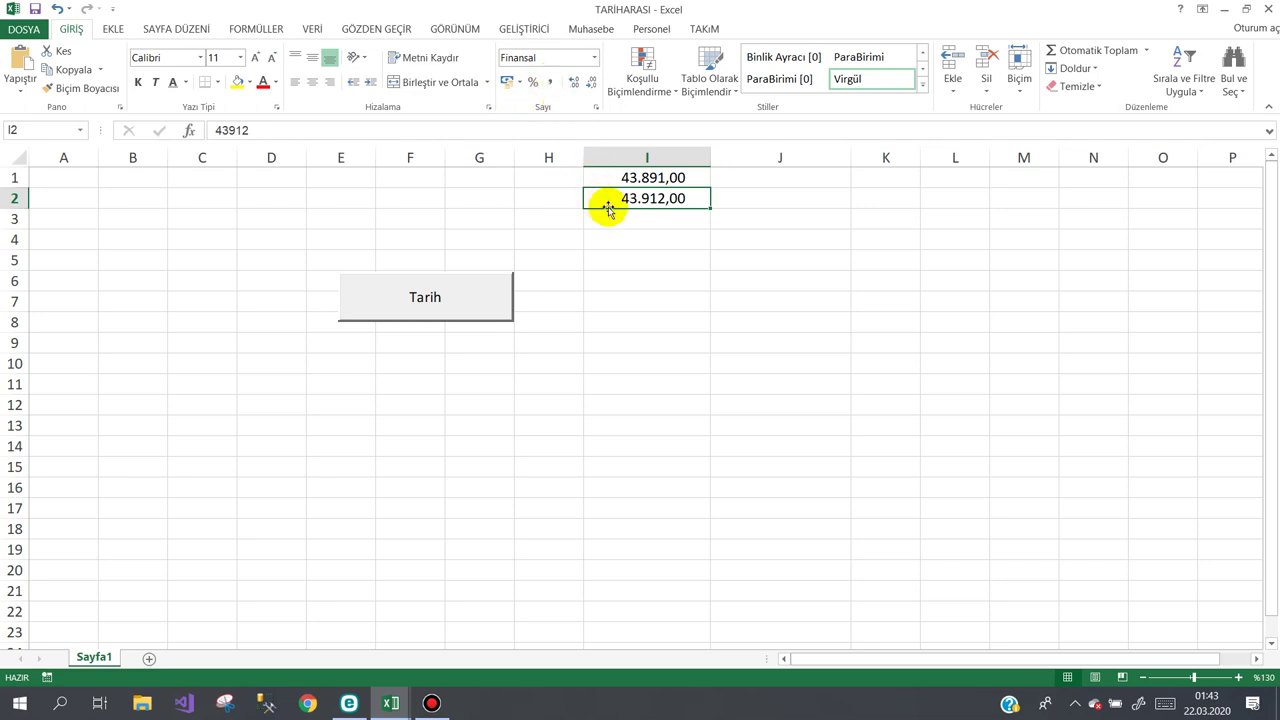
Enter the formula =I2-I1 in cell I3.
{"action": "left_click", "coordinate": [656, 217]}
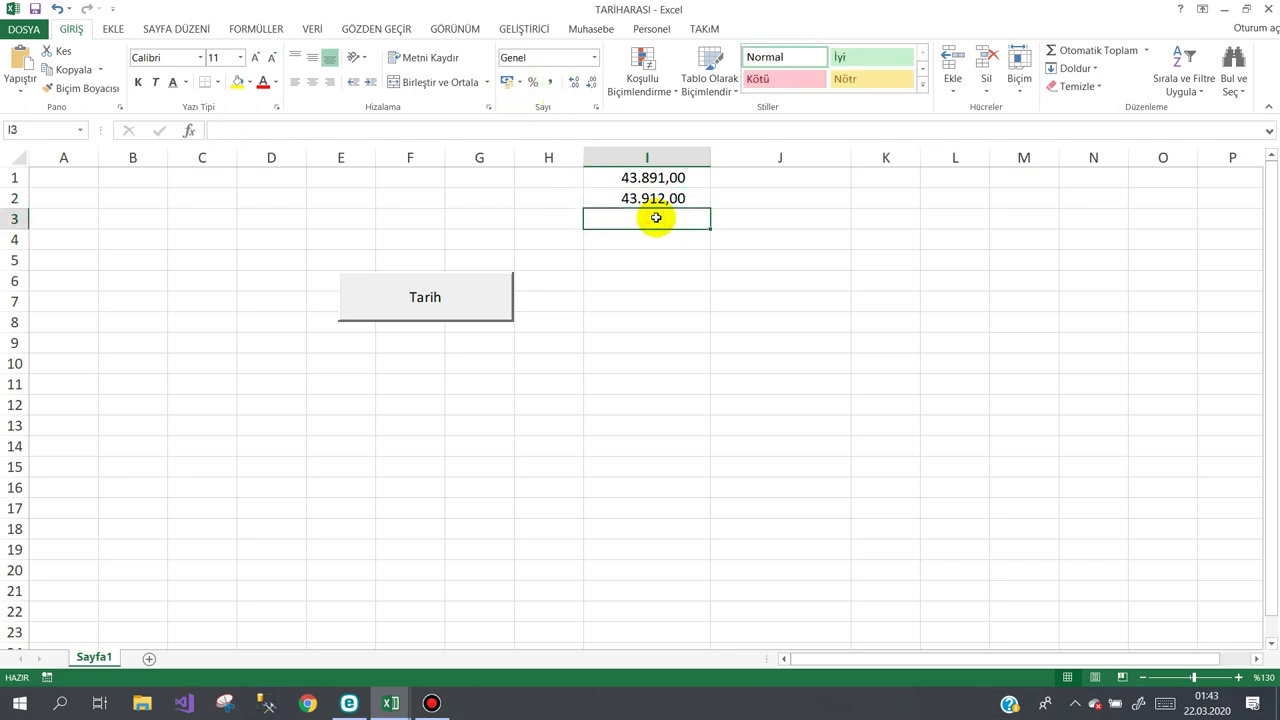
{"action": "type", "text": "="}
{"action": "left_click", "coordinate": [650, 199]}
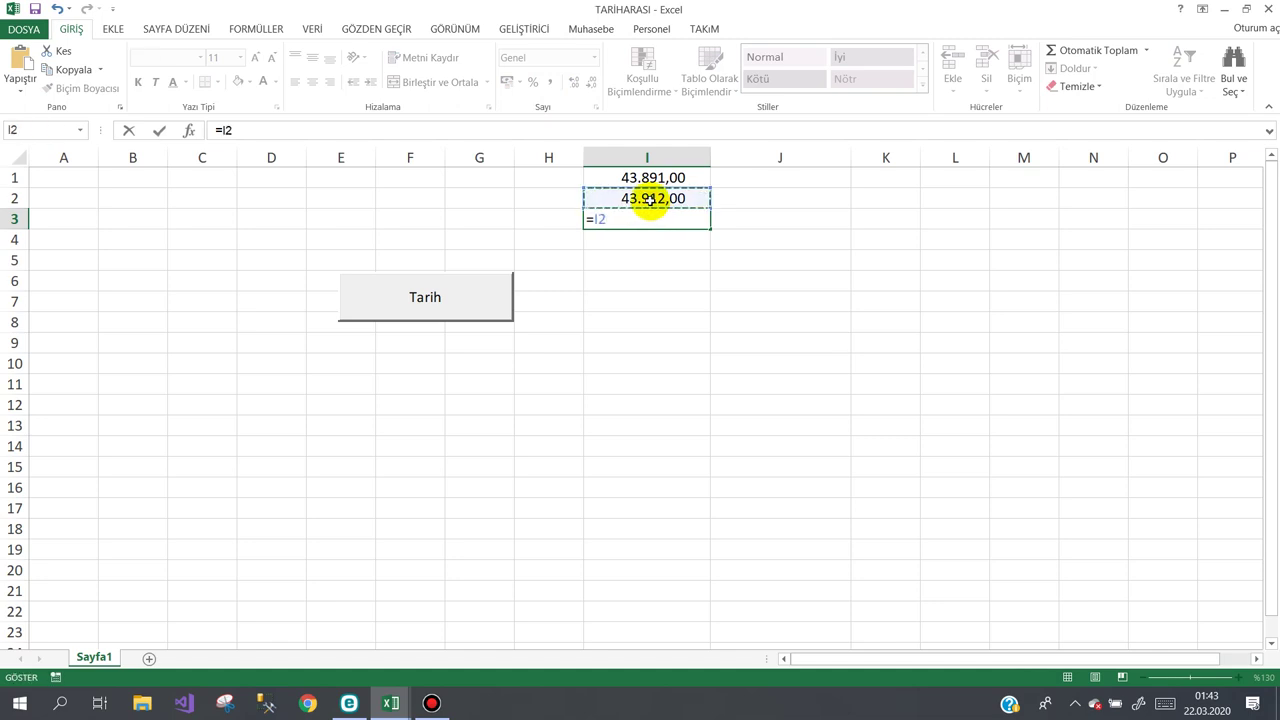
{"action": "type", "text": "-"}
{"action": "left_click", "coordinate": [645, 177]}
{"action": "key", "text": "Return"}
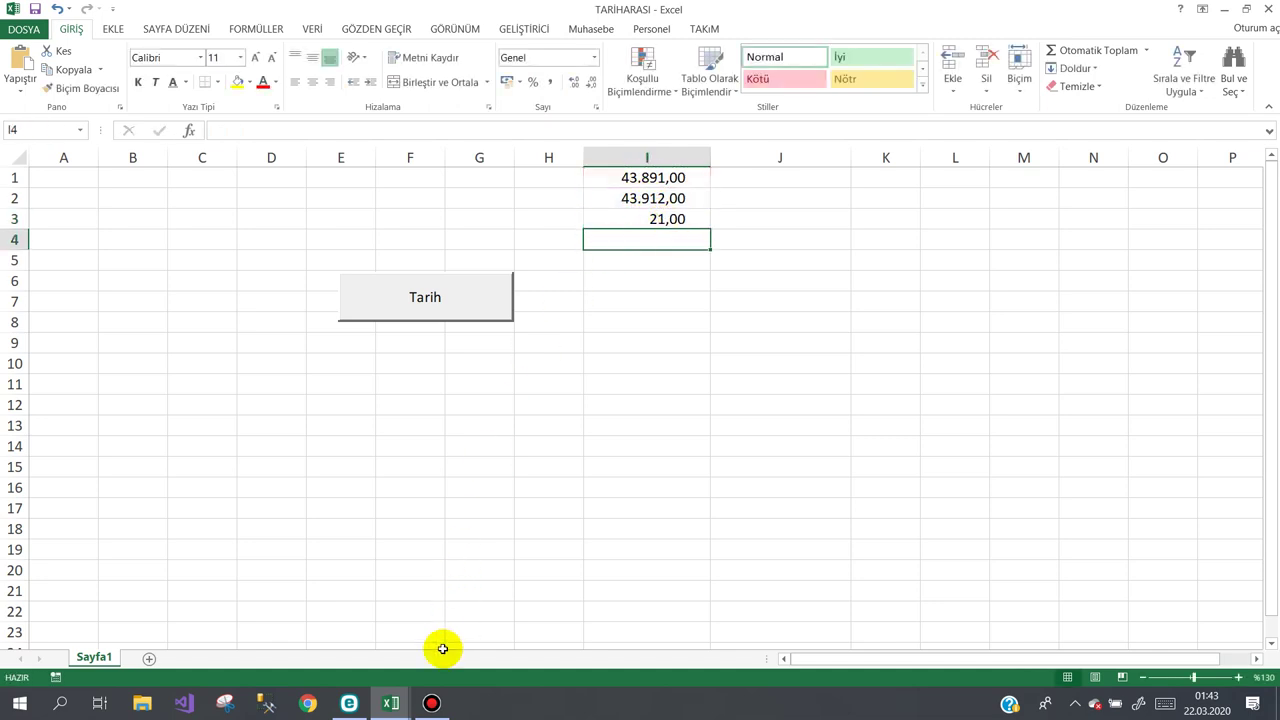
Reformat I1 and I2 back to short dates.
{"action": "left_click", "coordinate": [390, 703]}
{"action": "left_click", "coordinate": [450, 643]}
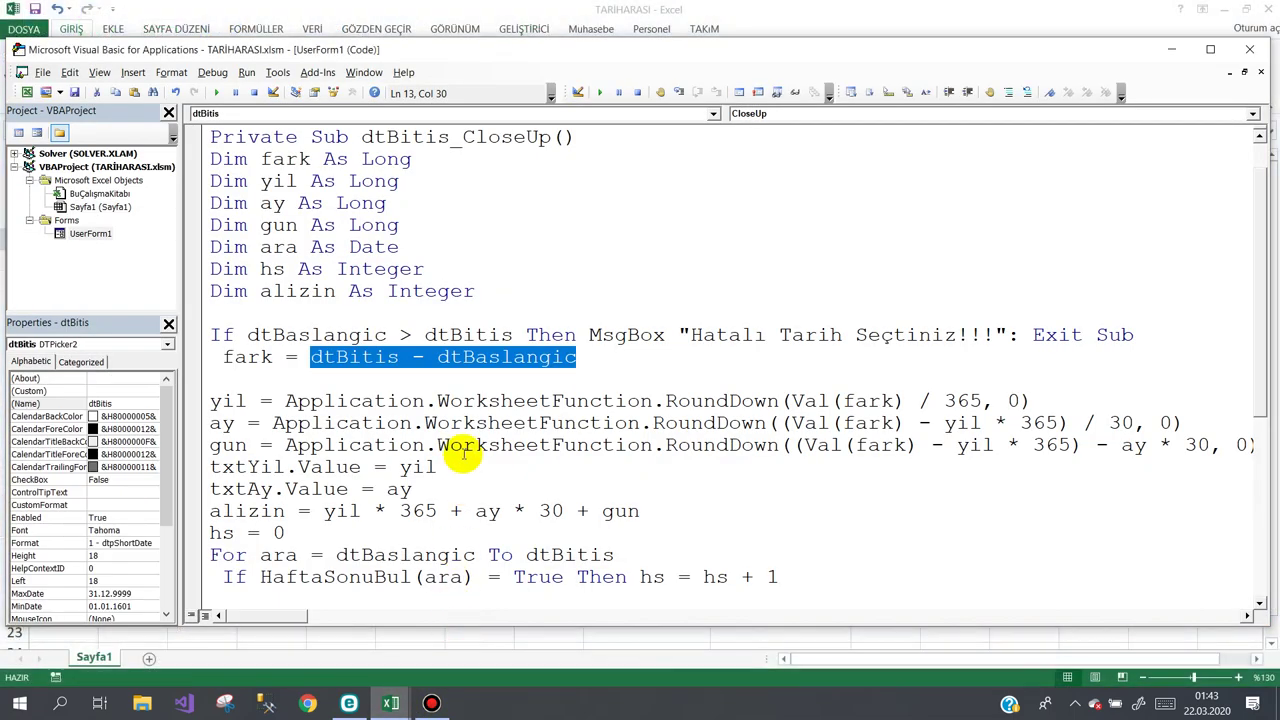
{"action": "left_click", "coordinate": [391, 705]}
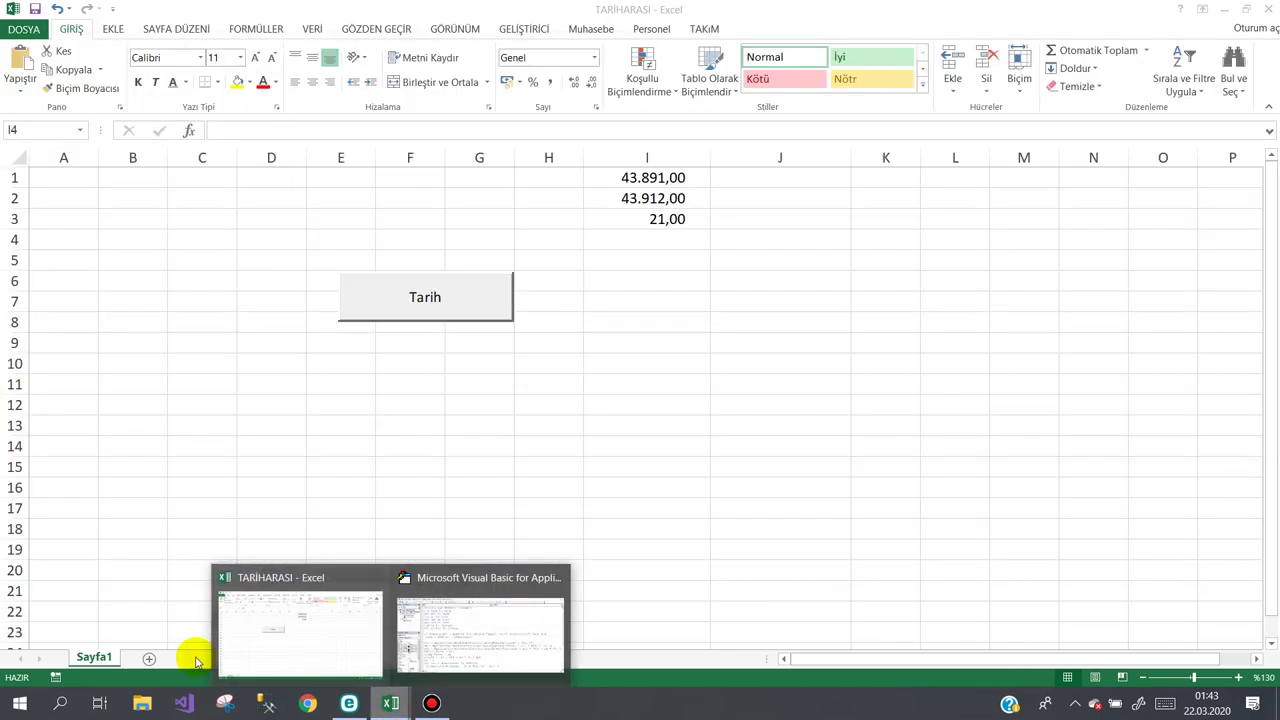
{"action": "left_click", "coordinate": [230, 620]}
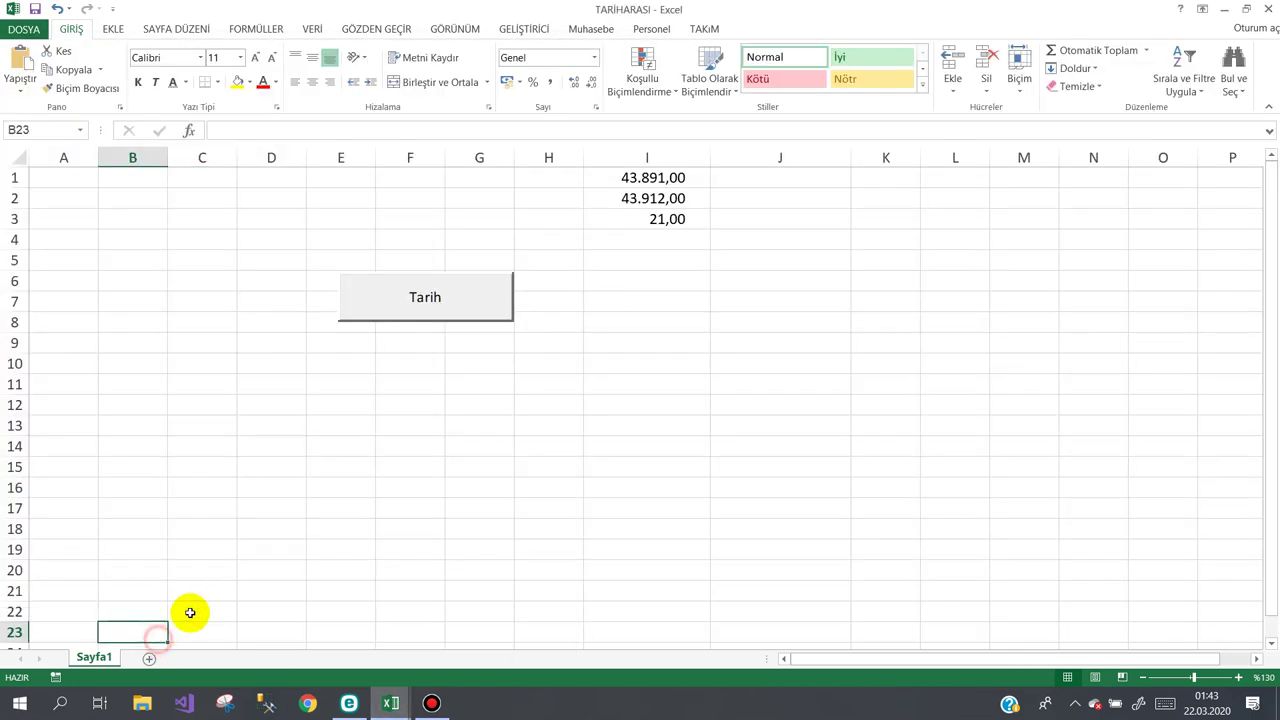
{"action": "left_click", "coordinate": [657, 219]}
{"action": "left_click", "coordinate": [650, 176]}
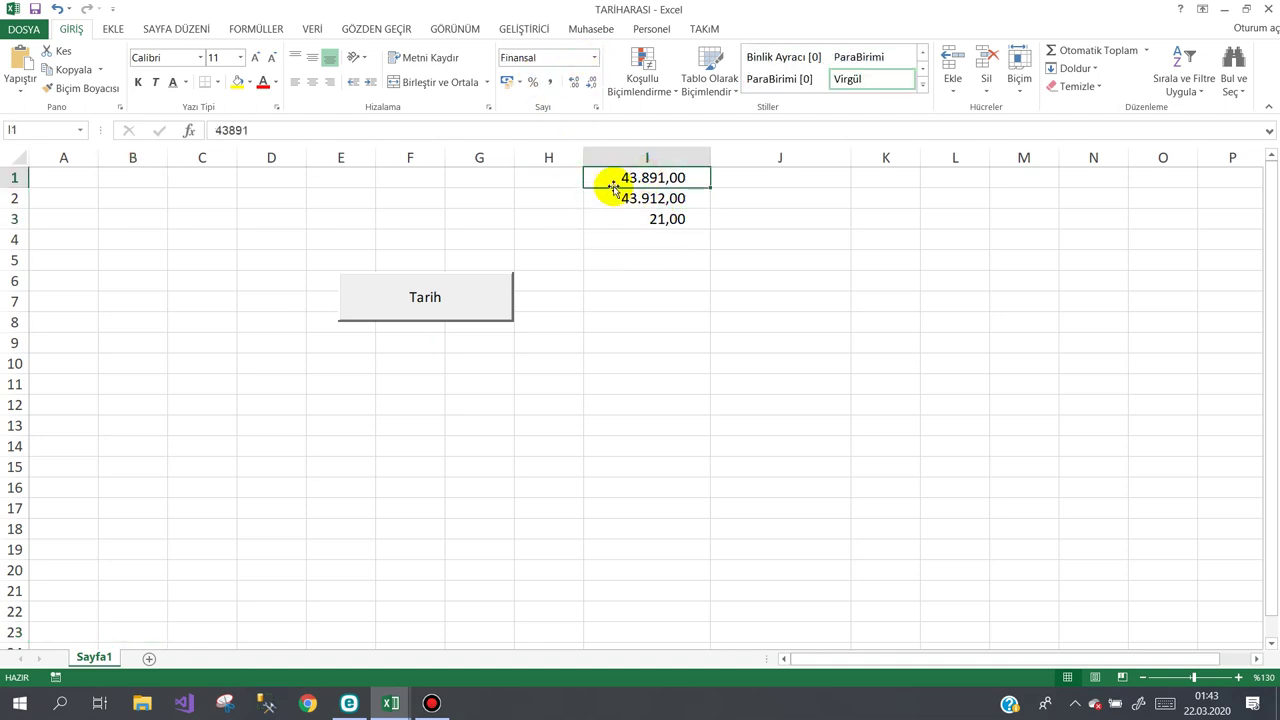
{"action": "left_click_drag", "start_coordinate": [614, 186], "coordinate": [616, 200]}
{"action": "left_click", "coordinate": [594, 57]}
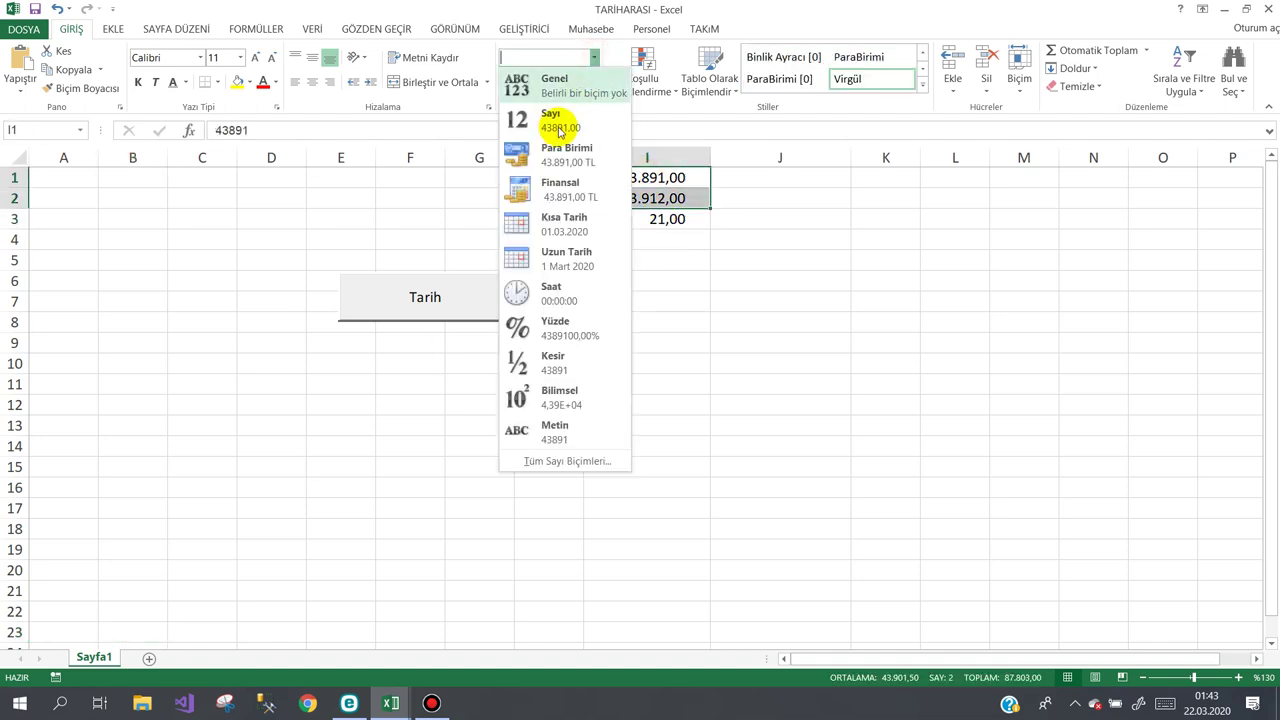
{"action": "left_click", "coordinate": [558, 217]}
{"action": "left_click", "coordinate": [648, 242]}
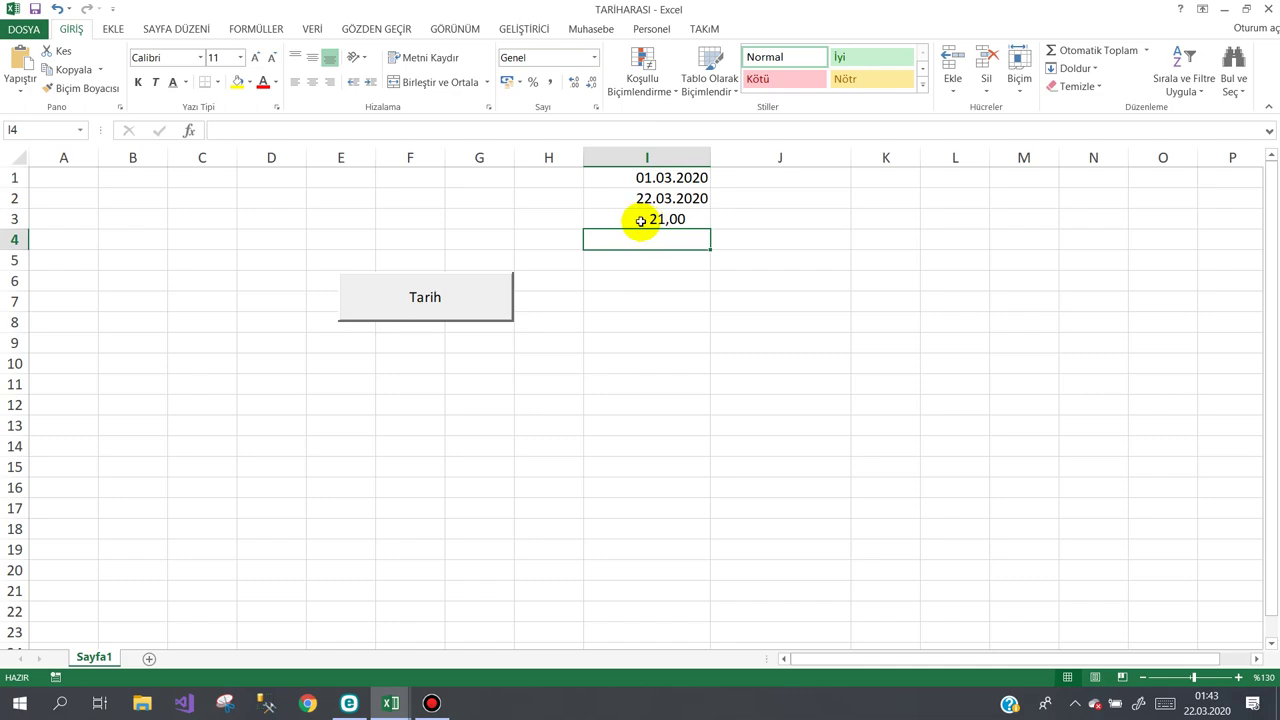
Compare I3's formula with the dtBitis minus dtBaslangic fark calculation in the macro.
{"action": "left_click", "coordinate": [640, 219]}
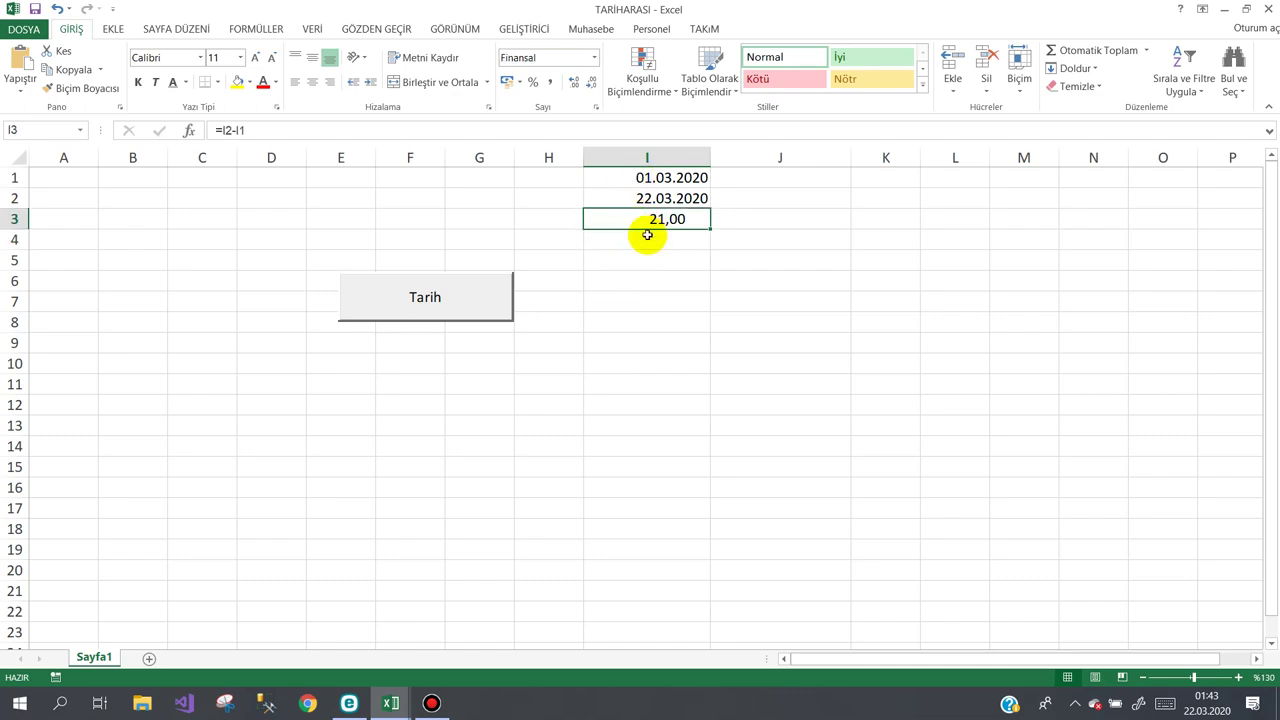
{"action": "mouse_move", "coordinate": [390, 703]}
{"action": "left_click", "coordinate": [466, 625]}
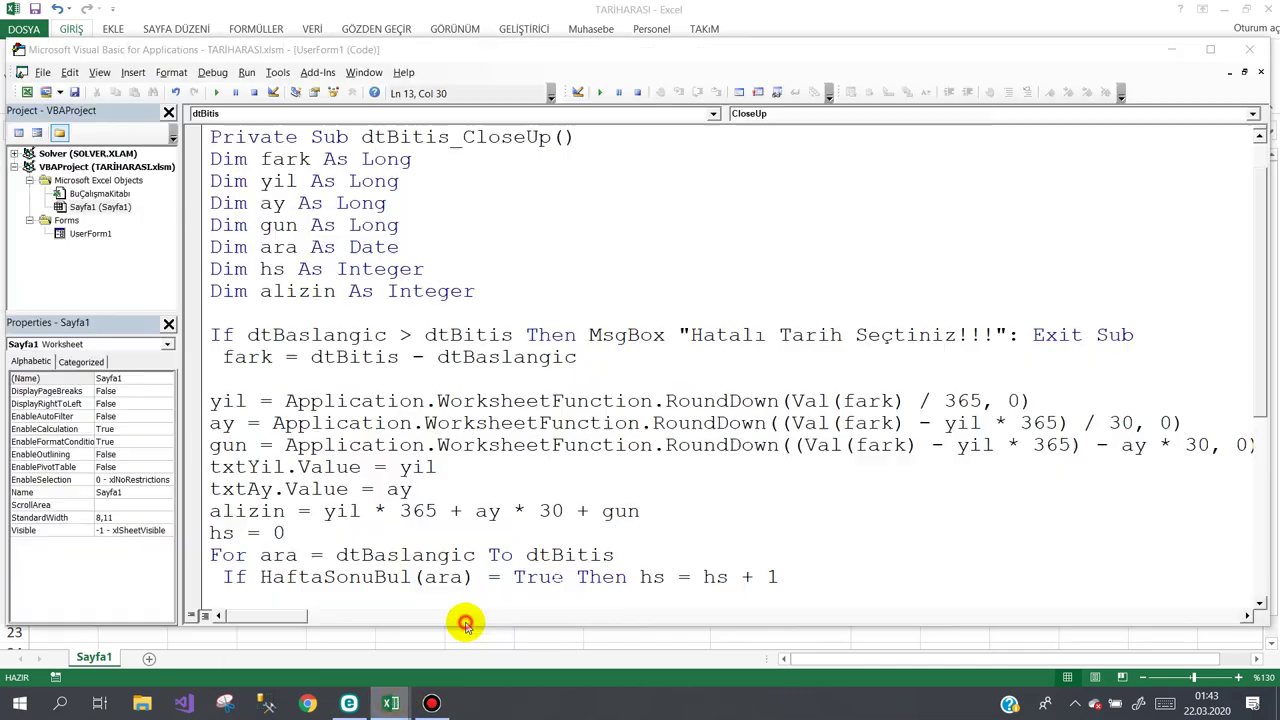
{"action": "left_click", "coordinate": [362, 357]}
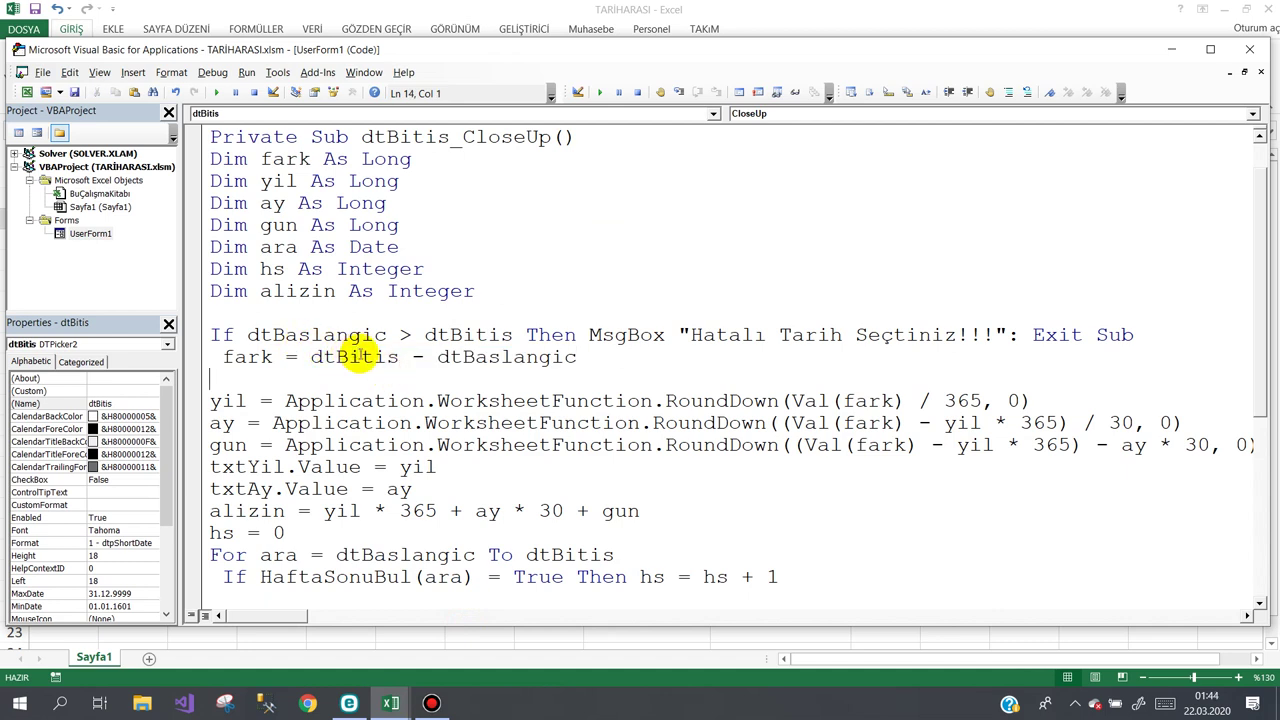
{"action": "left_click", "coordinate": [498, 357]}
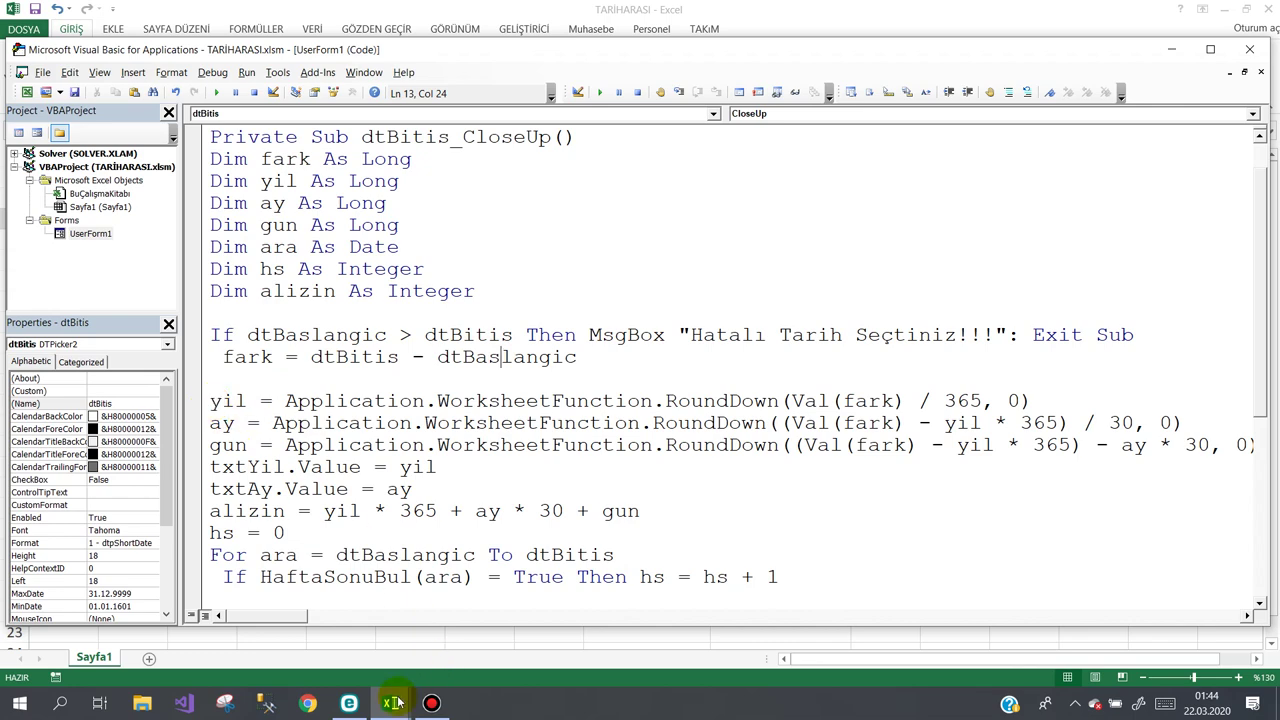
{"action": "mouse_move", "coordinate": [390, 703]}
{"action": "left_click", "coordinate": [442, 639]}
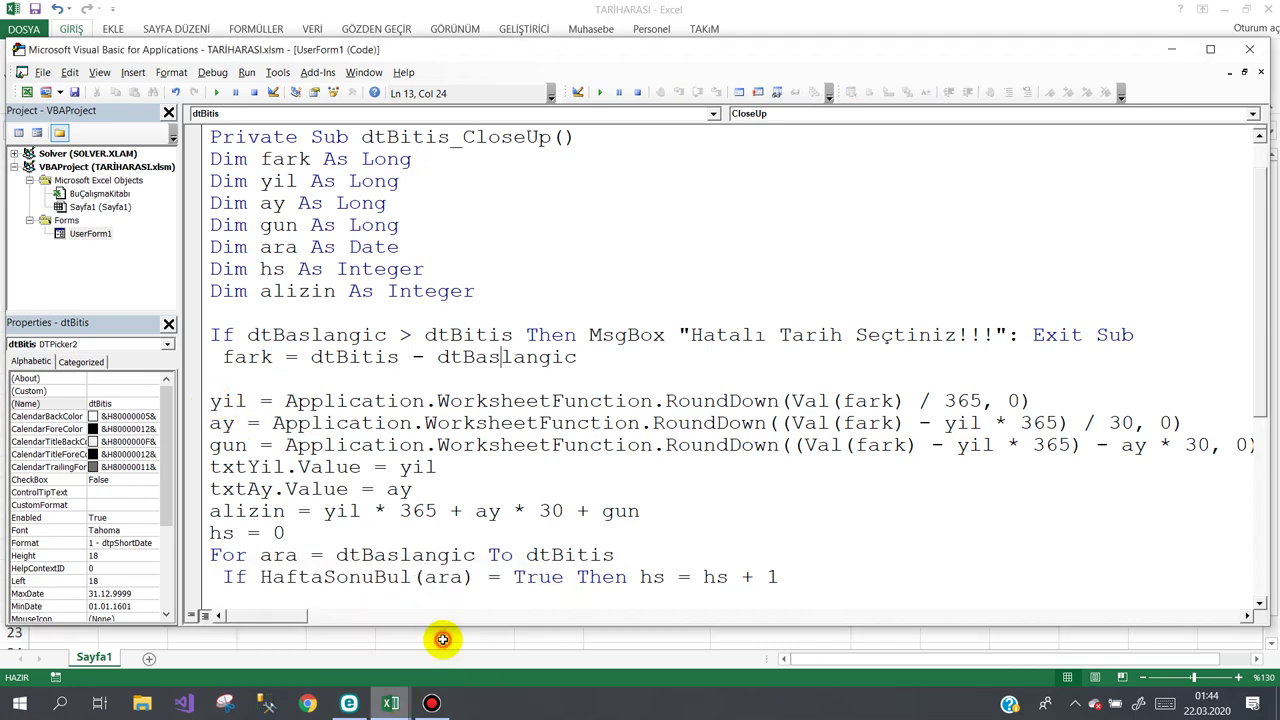
Change I2 to 22.04.2020 so I3 shows 52,00.
{"action": "left_click", "coordinate": [366, 646]}
{"action": "left_click", "coordinate": [657, 197]}
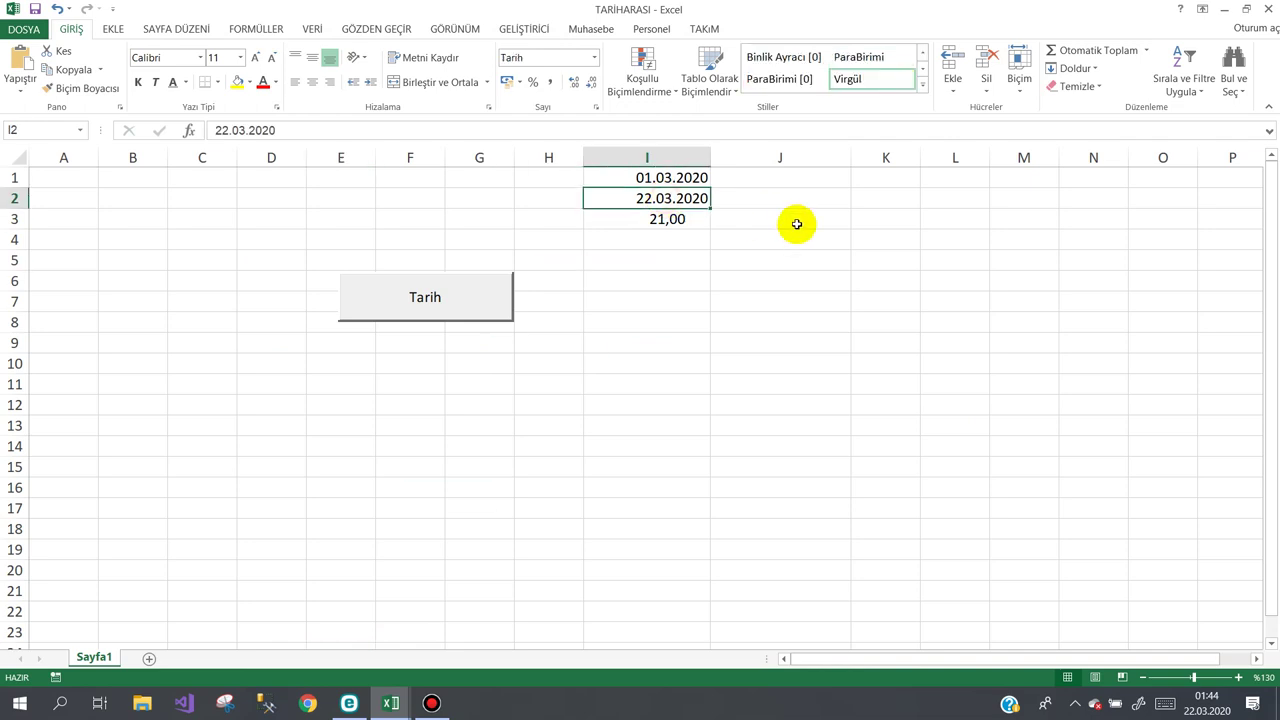
{"action": "type", "text": "0"}
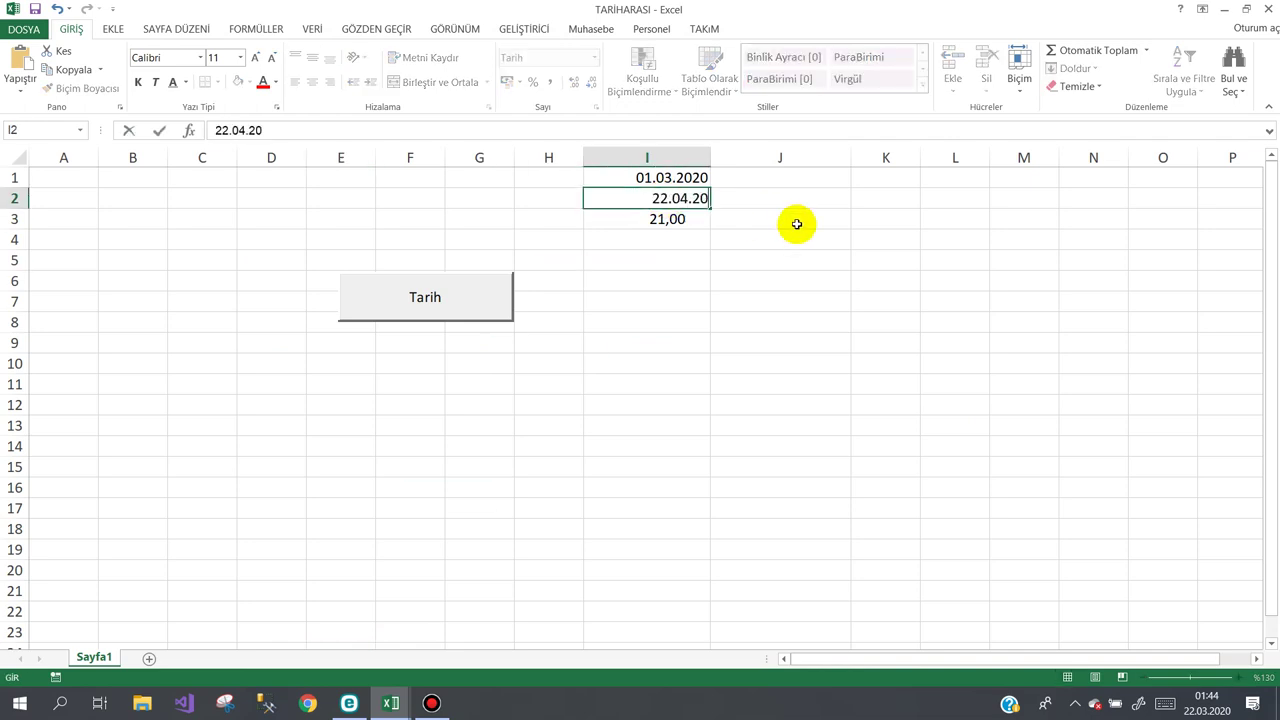
{"action": "key", "text": "Return"}
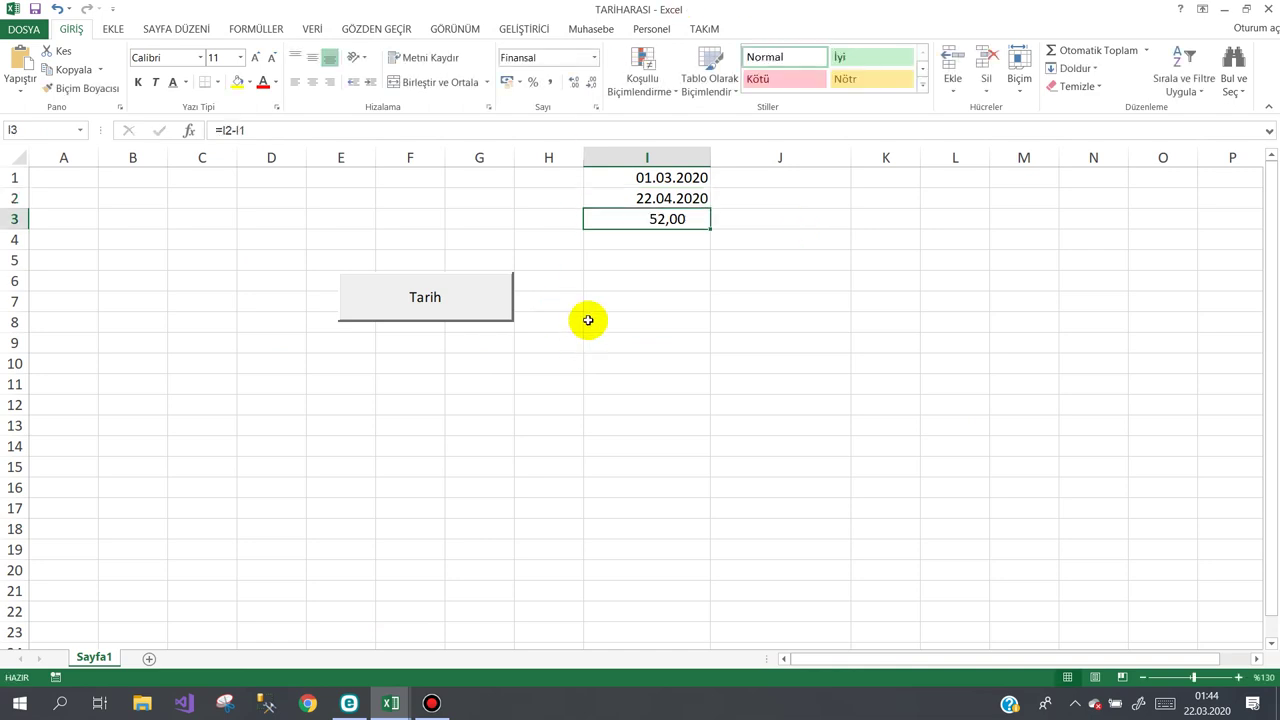
{"action": "left_click", "coordinate": [680, 242]}
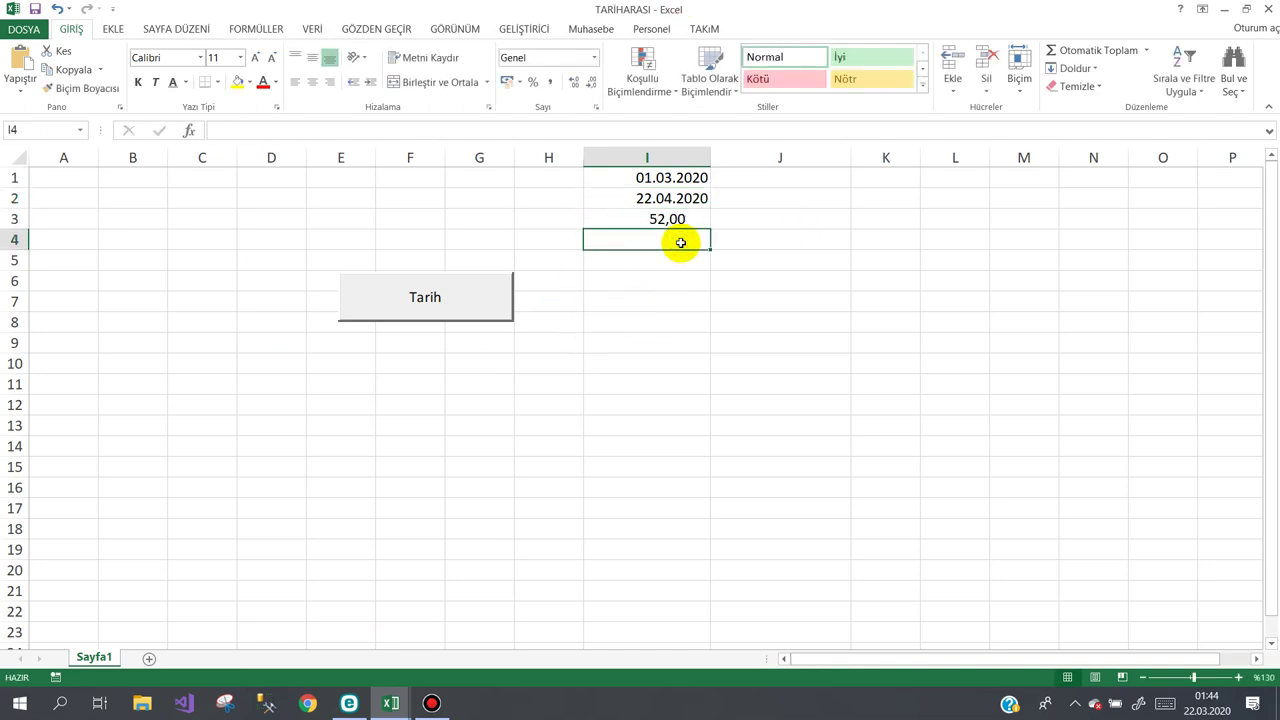
Replace alizin with fark on the txtGun line of the macro.
{"action": "mouse_move", "coordinate": [391, 702]}
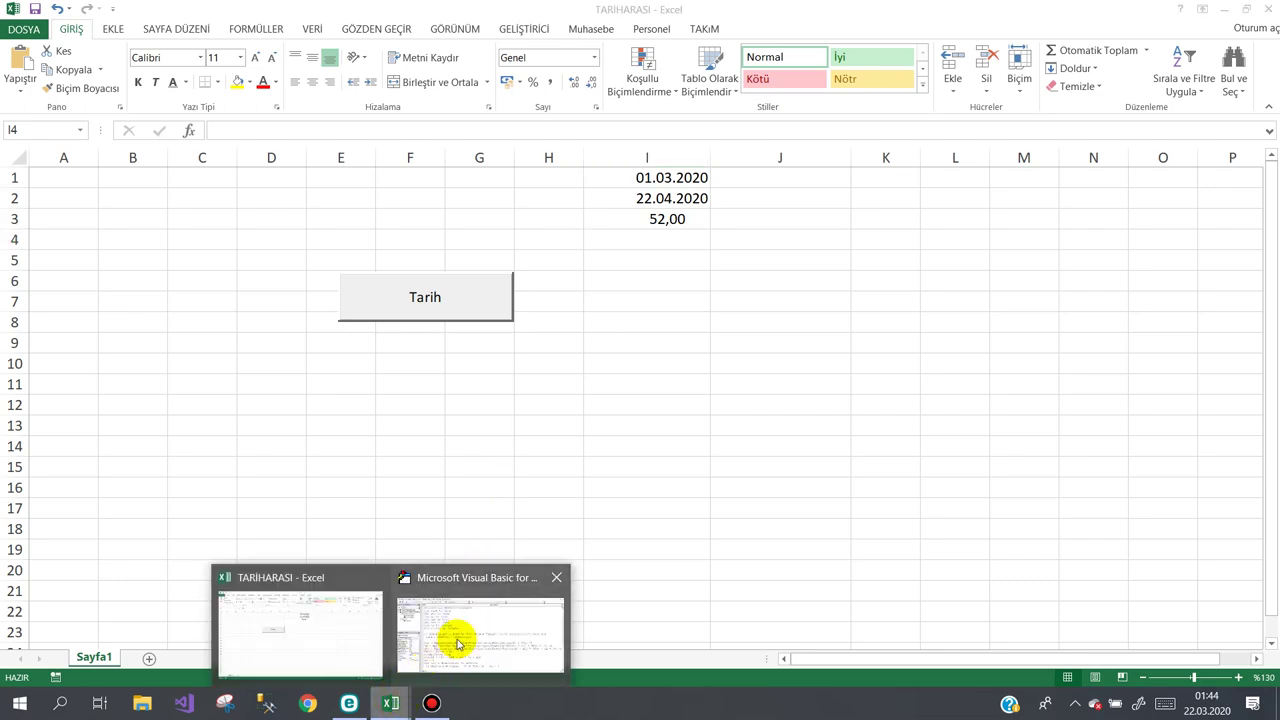
{"action": "left_click", "coordinate": [457, 637]}
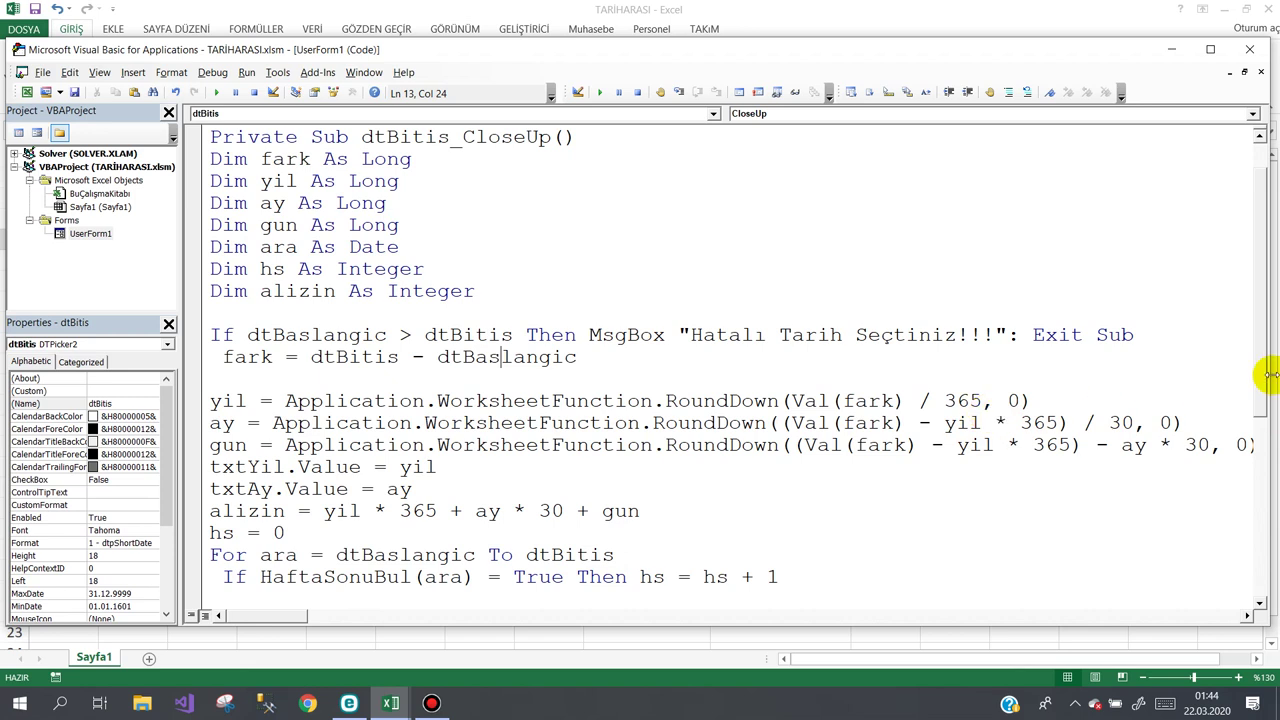
{"action": "left_click_drag", "start_coordinate": [1258, 340], "coordinate": [1262, 388]}
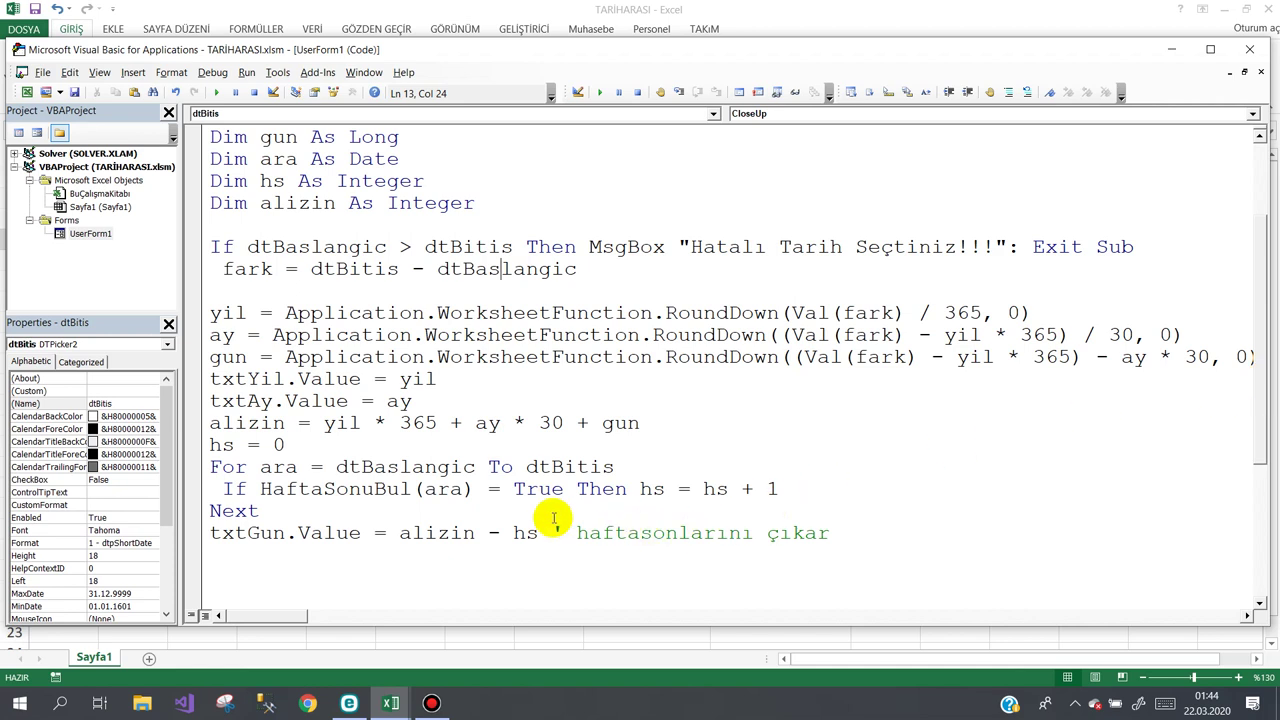
{"action": "double_click", "coordinate": [440, 533]}
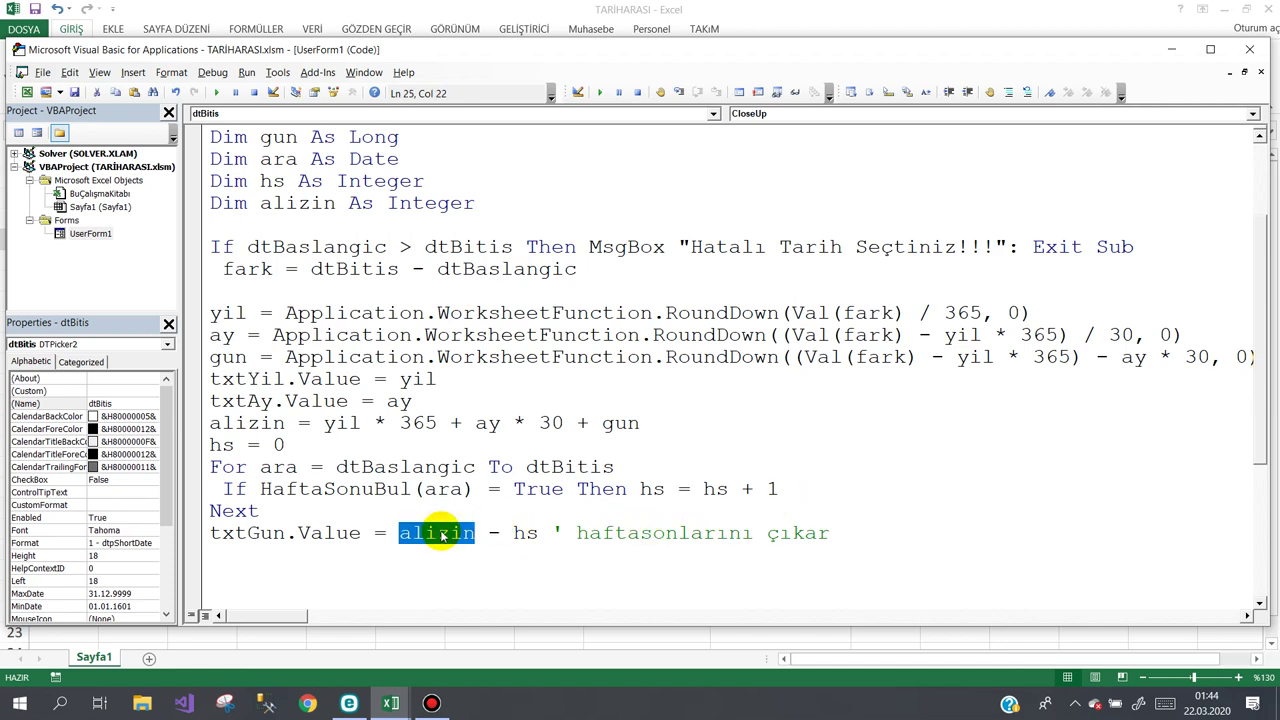
{"action": "type", "text": "far"}
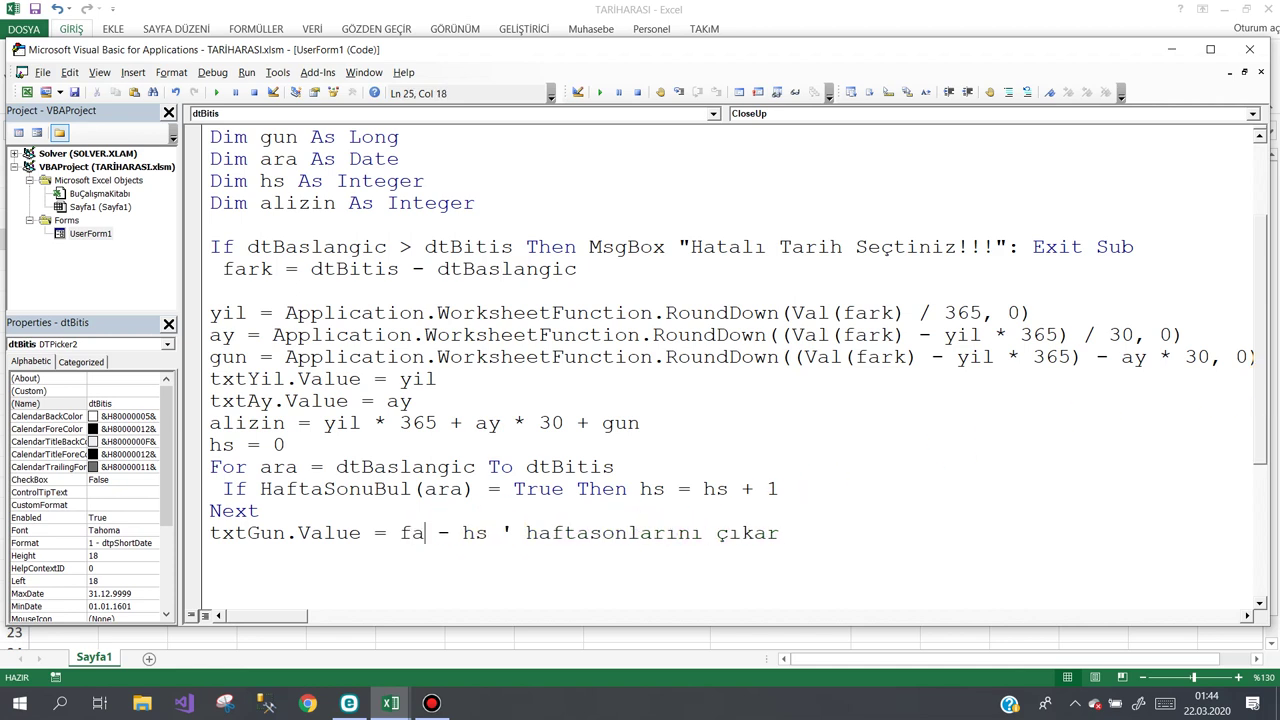
{"action": "type", "text": "k"}
{"action": "left_click", "coordinate": [462, 575]}
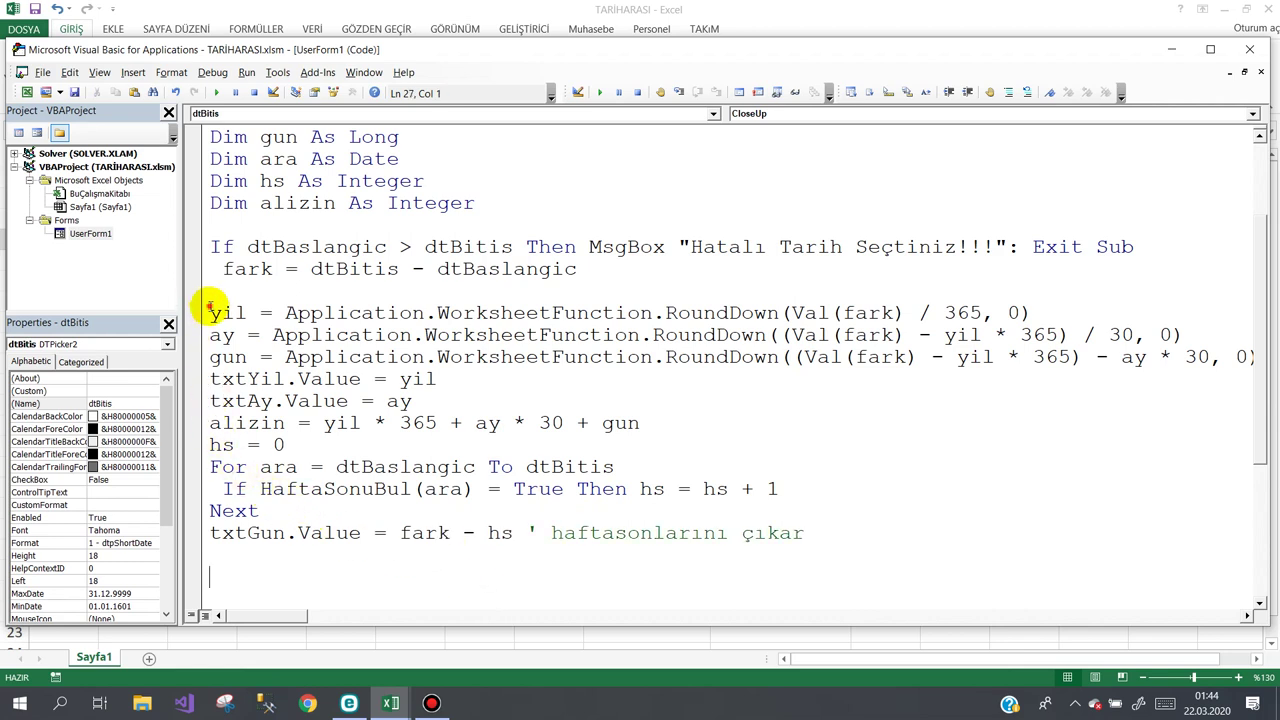
Comment out the yil through alizin calculation lines with Comment Block.
{"action": "mouse_move", "coordinate": [210, 310]}
{"action": "left_mouse_down"}
{"action": "mouse_move", "coordinate": [405, 422]}
{"action": "mouse_move", "coordinate": [665, 418]}
{"action": "left_mouse_up"}
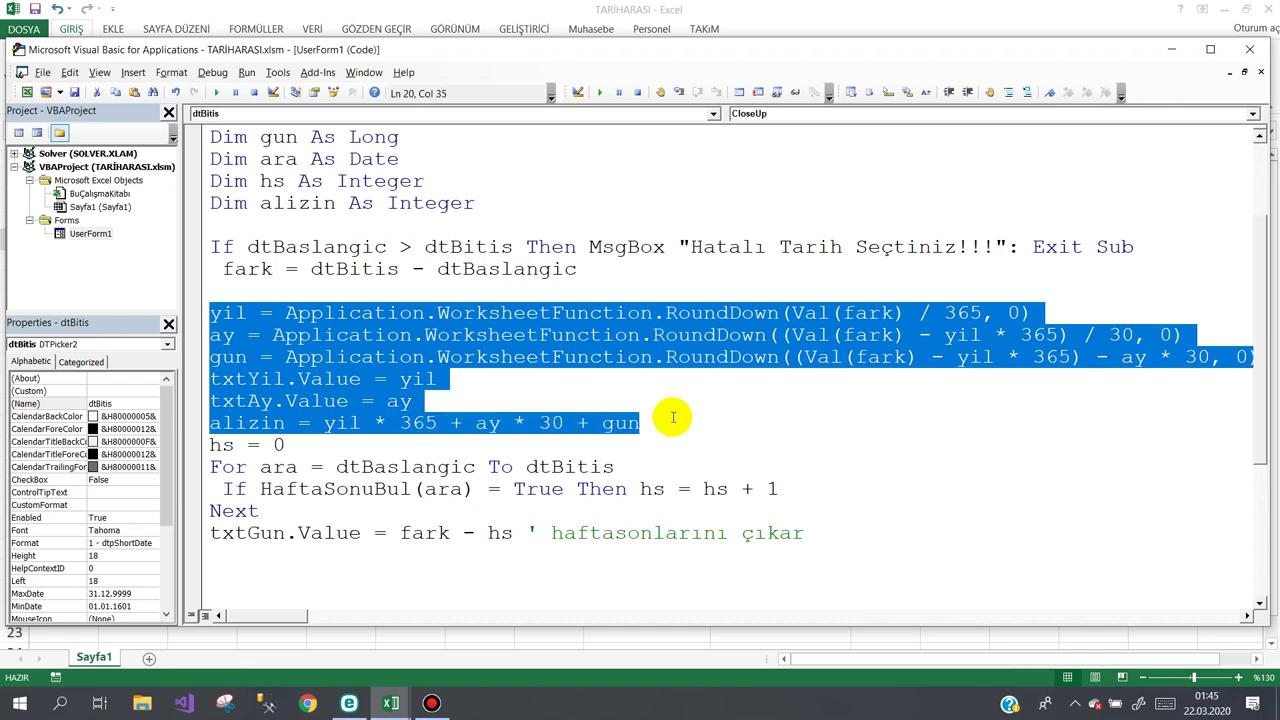
{"action": "left_click", "coordinate": [1007, 93]}
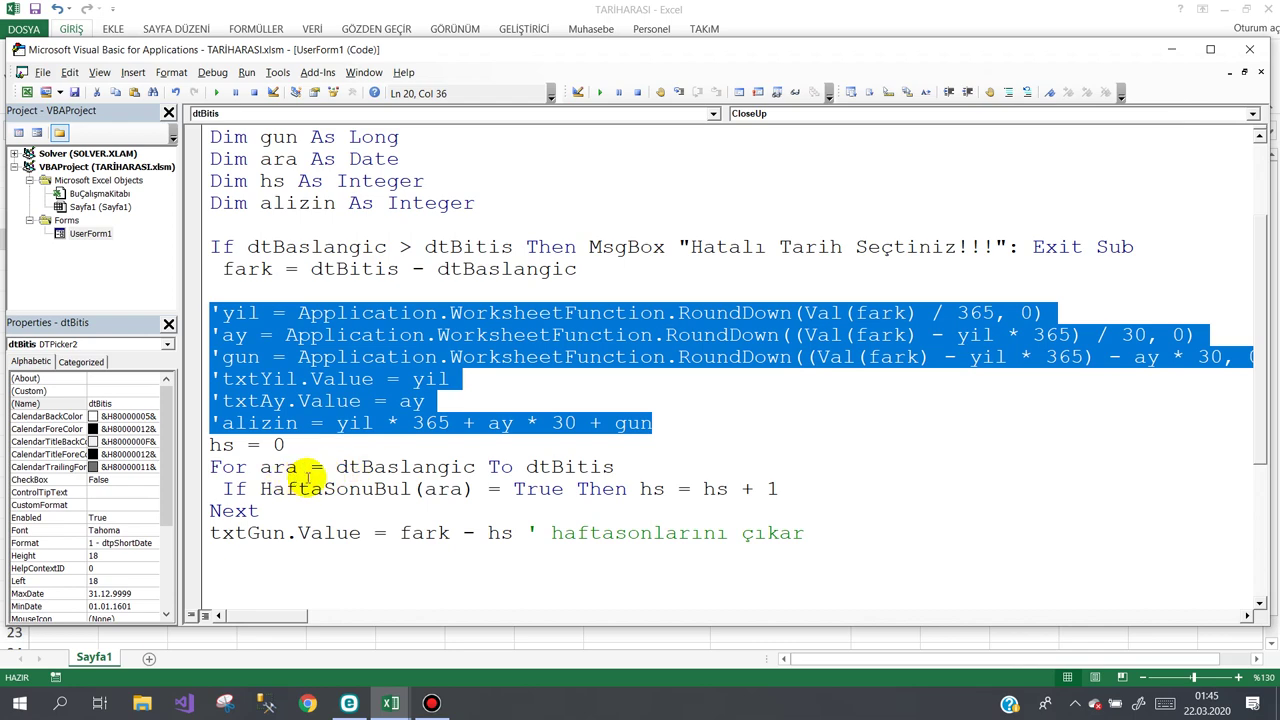
{"action": "left_click", "coordinate": [442, 447]}
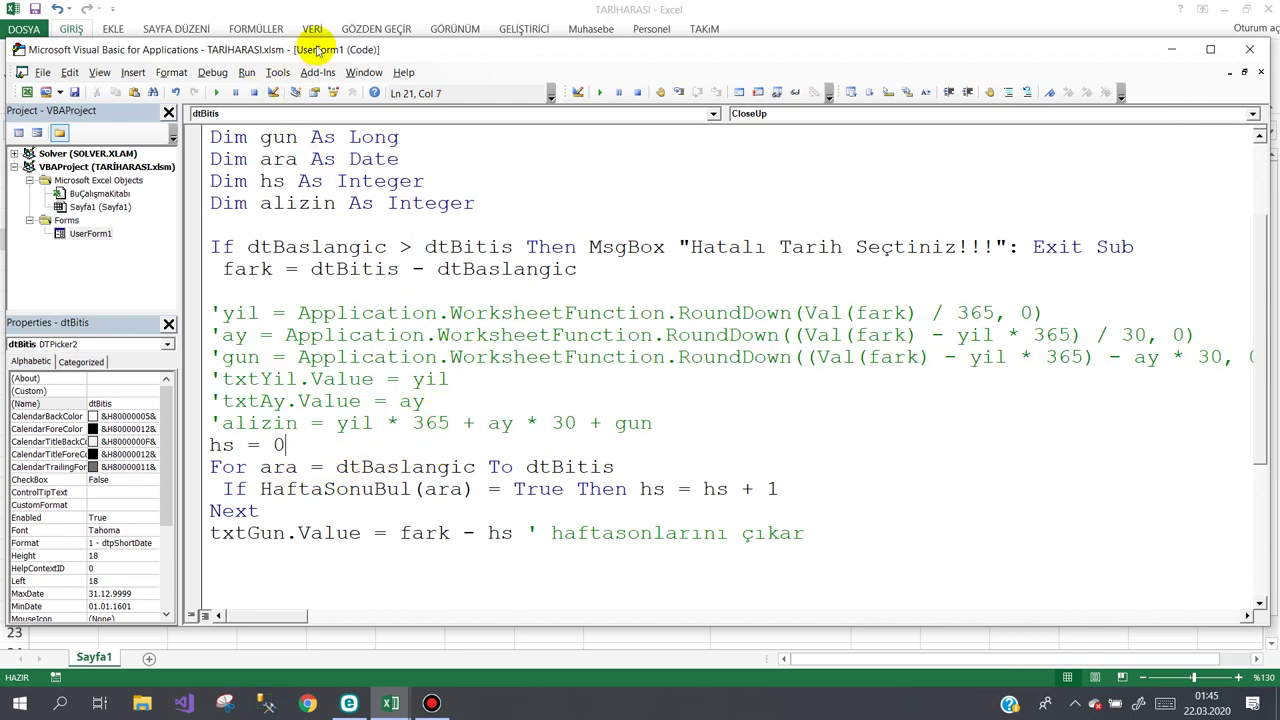
{"action": "left_click", "coordinate": [338, 12]}
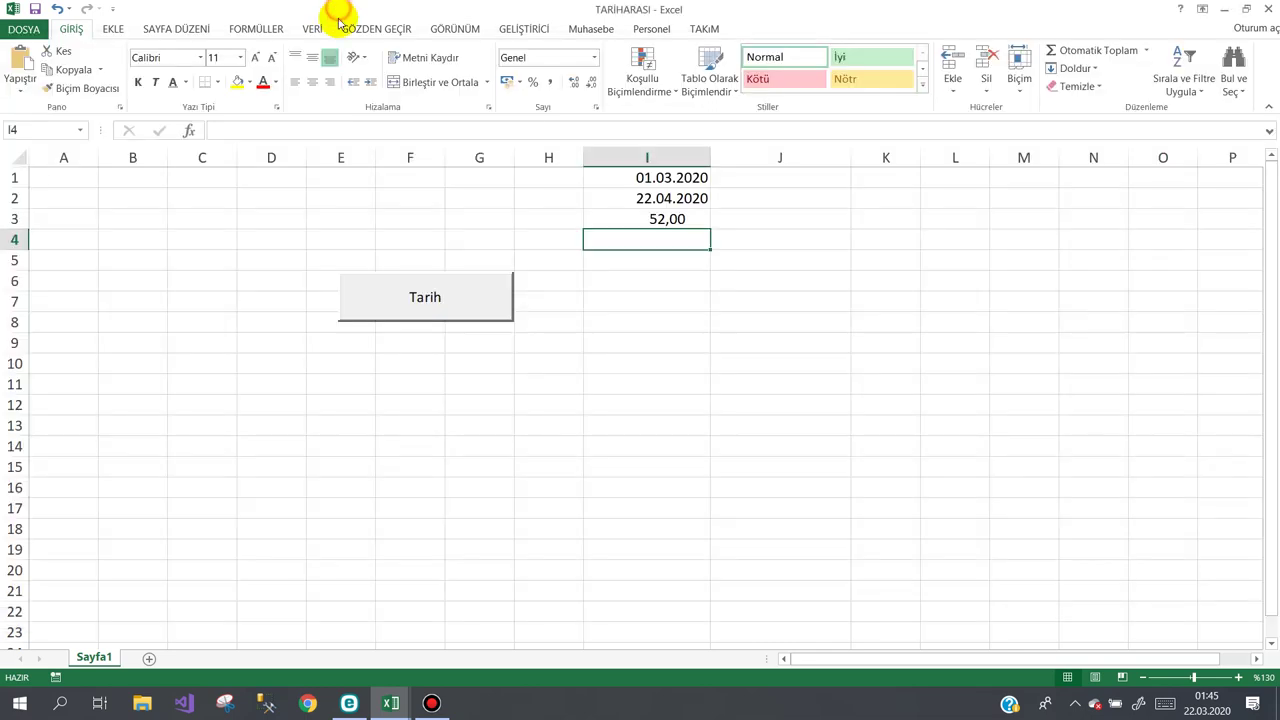
Run the form with end date 27.03.2020 to get Gün 4, then return to the VBA editor.
{"action": "left_click", "coordinate": [414, 306]}
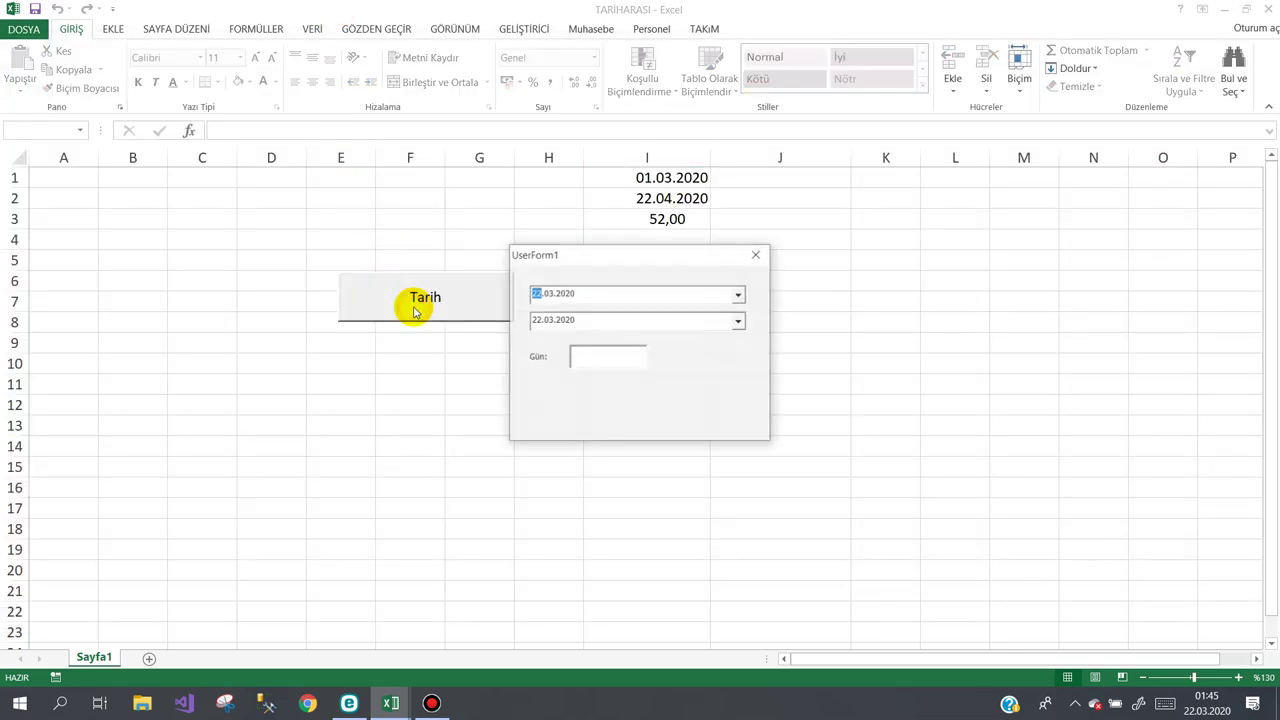
{"action": "left_click", "coordinate": [740, 321]}
{"action": "left_click", "coordinate": [616, 420]}
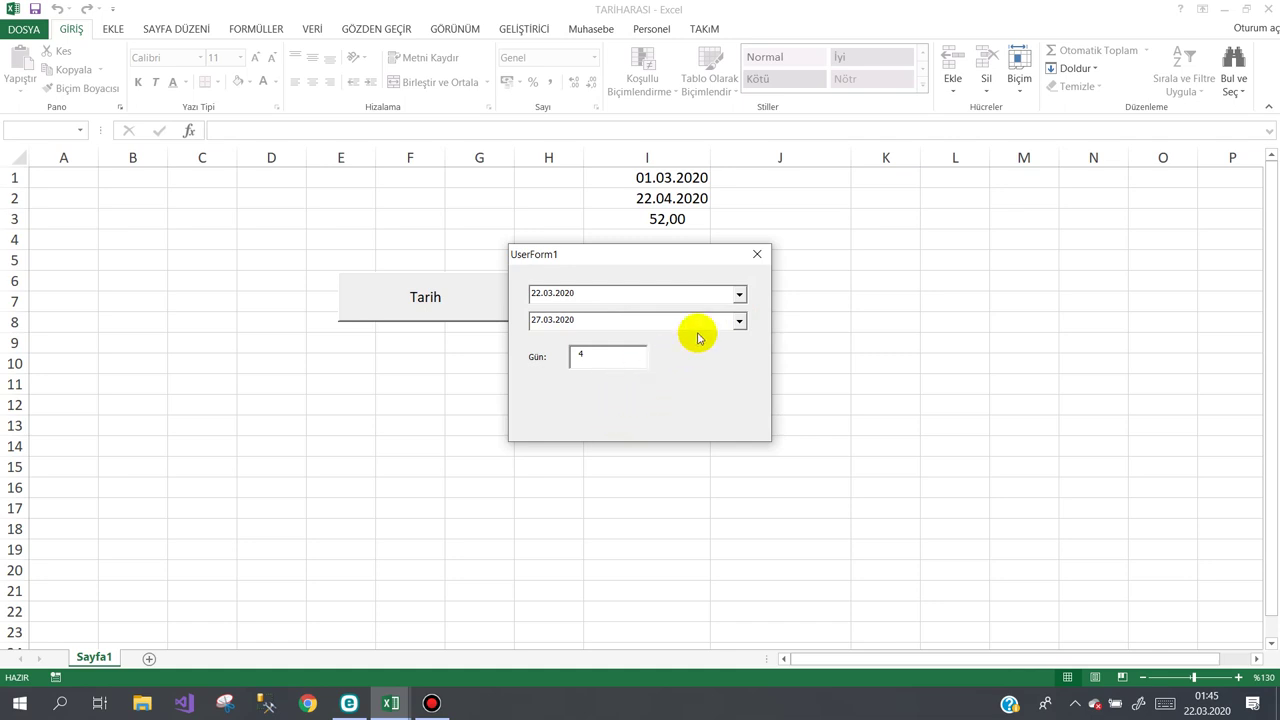
{"action": "left_click", "coordinate": [757, 254]}
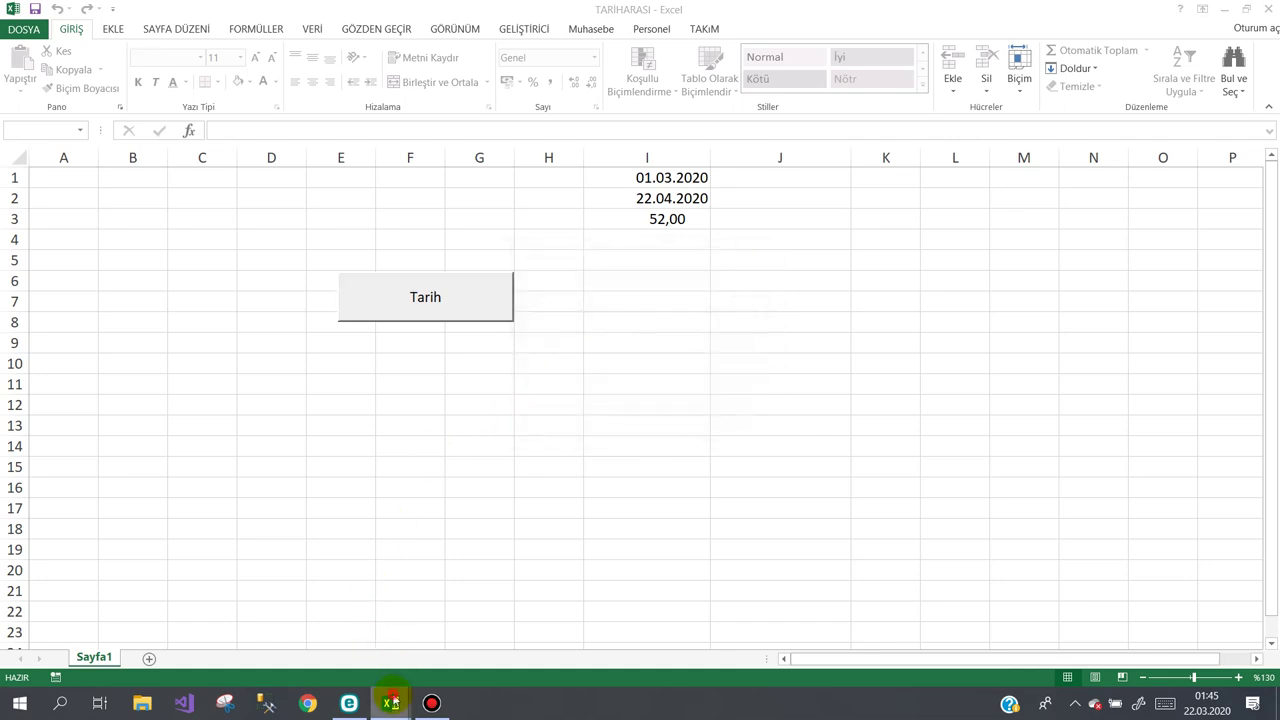
{"action": "mouse_move", "coordinate": [391, 703]}
{"action": "left_click", "coordinate": [449, 620]}
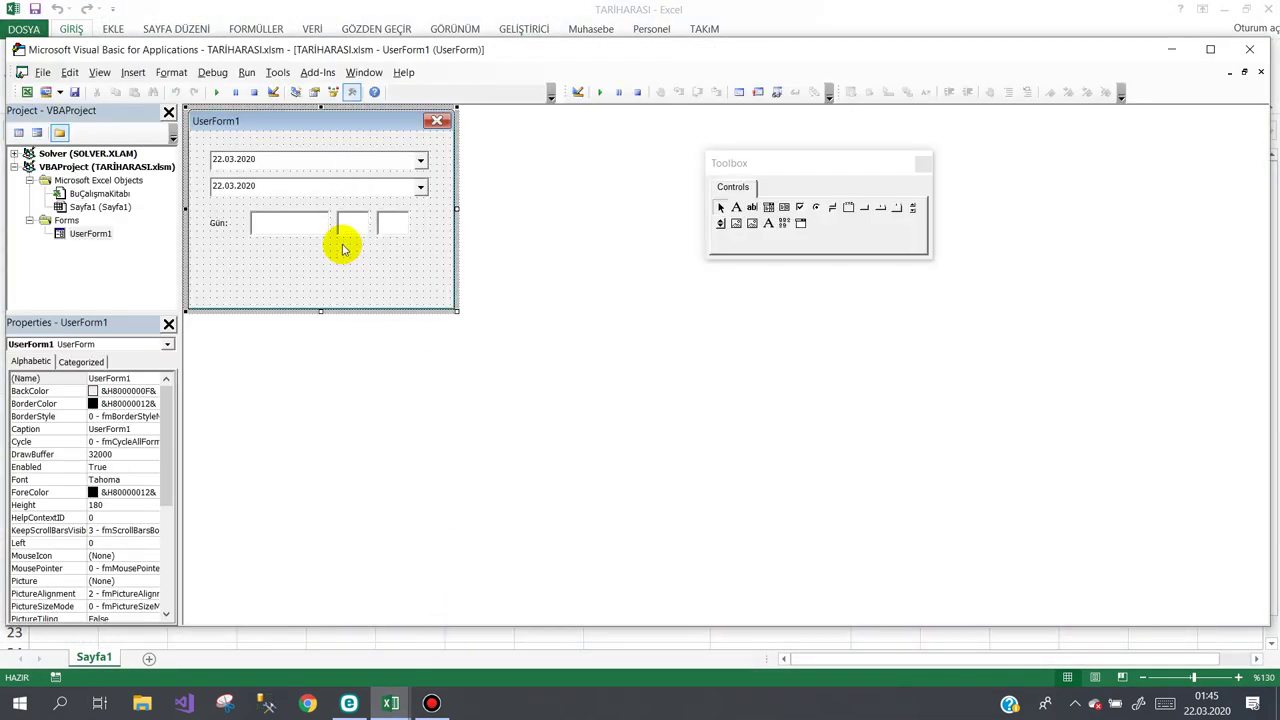
Delete the commented yil, ay, gun and alizin lines and the leftover blank line from dtBitis_CloseUp.
{"action": "double_click", "coordinate": [422, 190]}
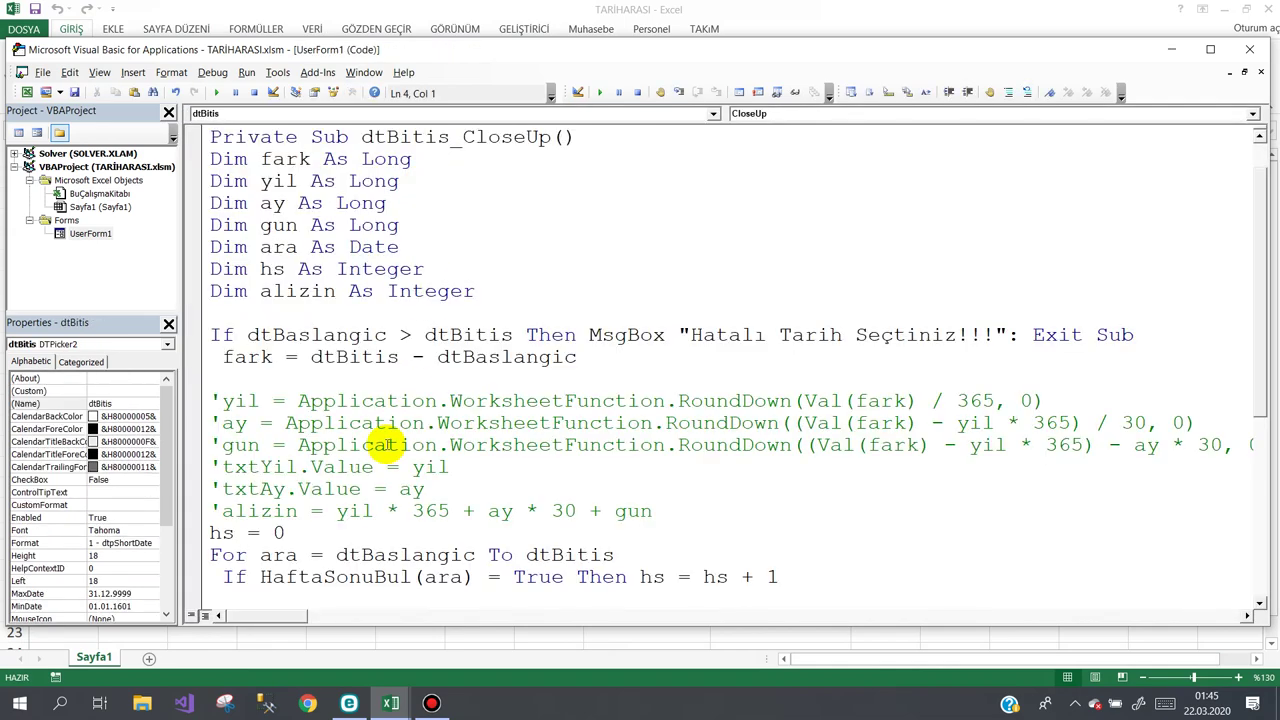
{"action": "mouse_move", "coordinate": [221, 400]}
{"action": "left_mouse_down"}
{"action": "mouse_move", "coordinate": [762, 420]}
{"action": "mouse_move", "coordinate": [1025, 400]}
{"action": "left_mouse_up"}
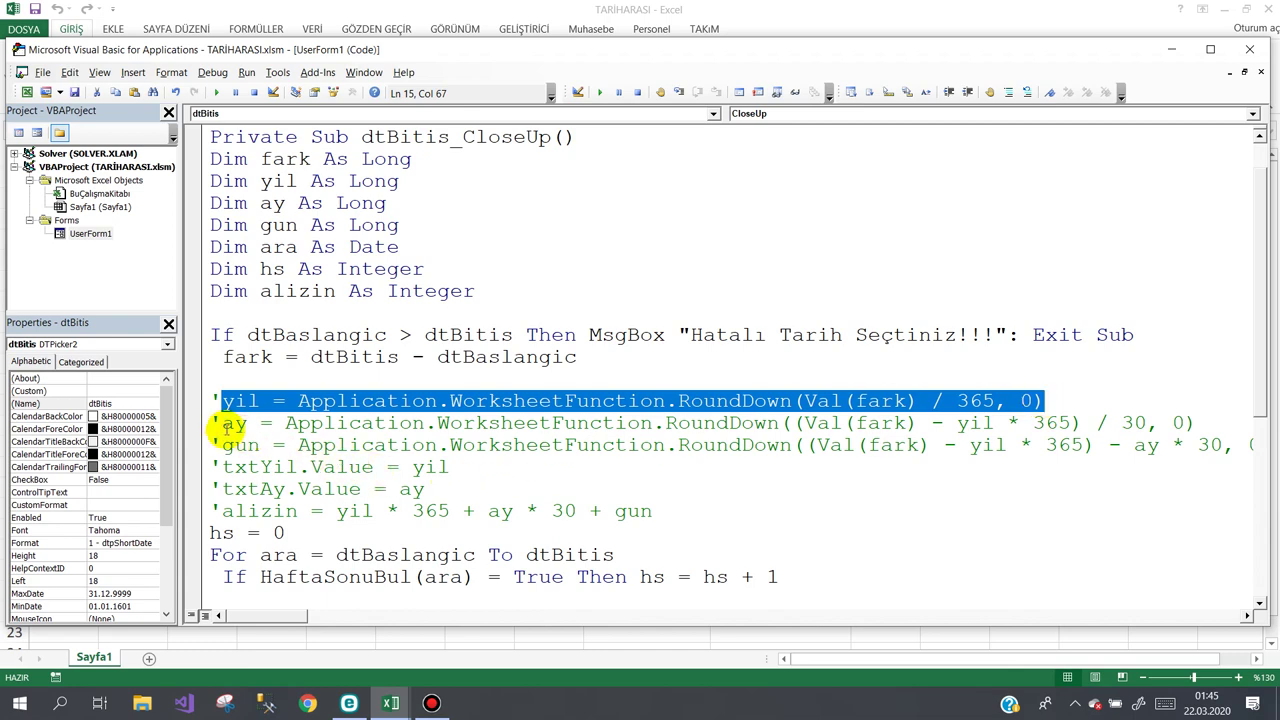
{"action": "left_click_drag", "start_coordinate": [221, 423], "coordinate": [940, 423]}
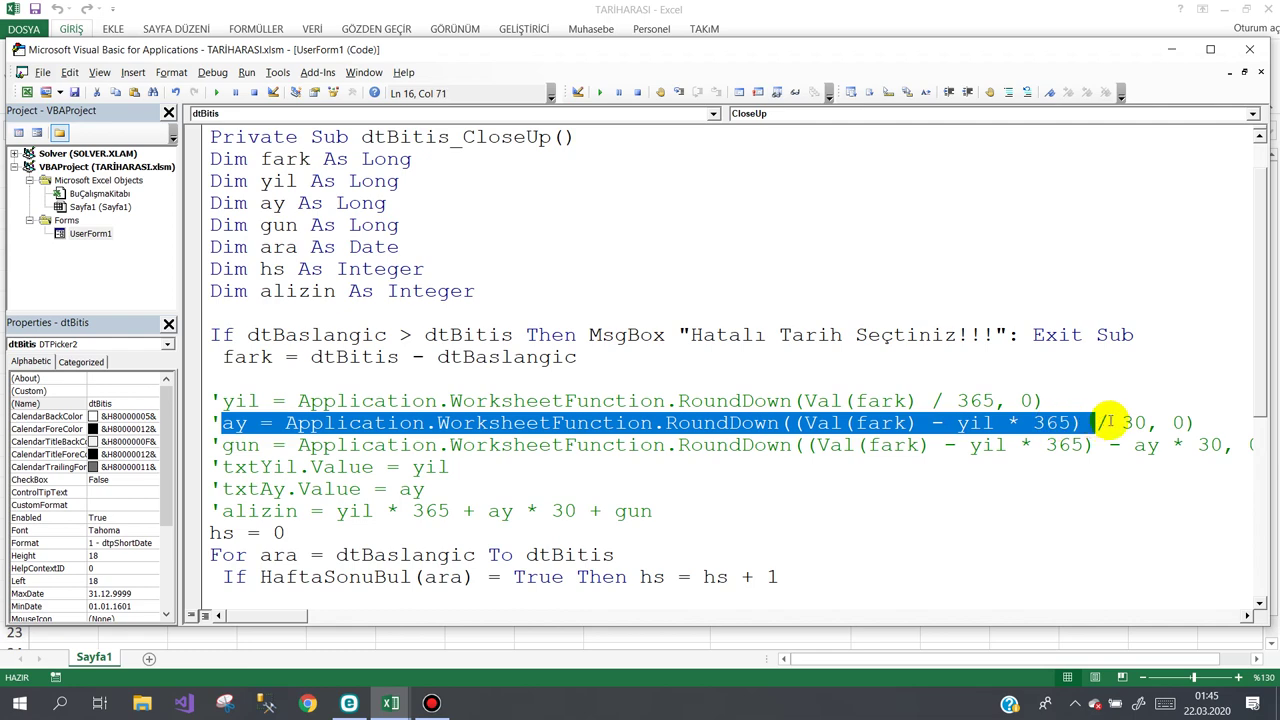
{"action": "left_click_drag", "start_coordinate": [940, 423], "coordinate": [1201, 419]}
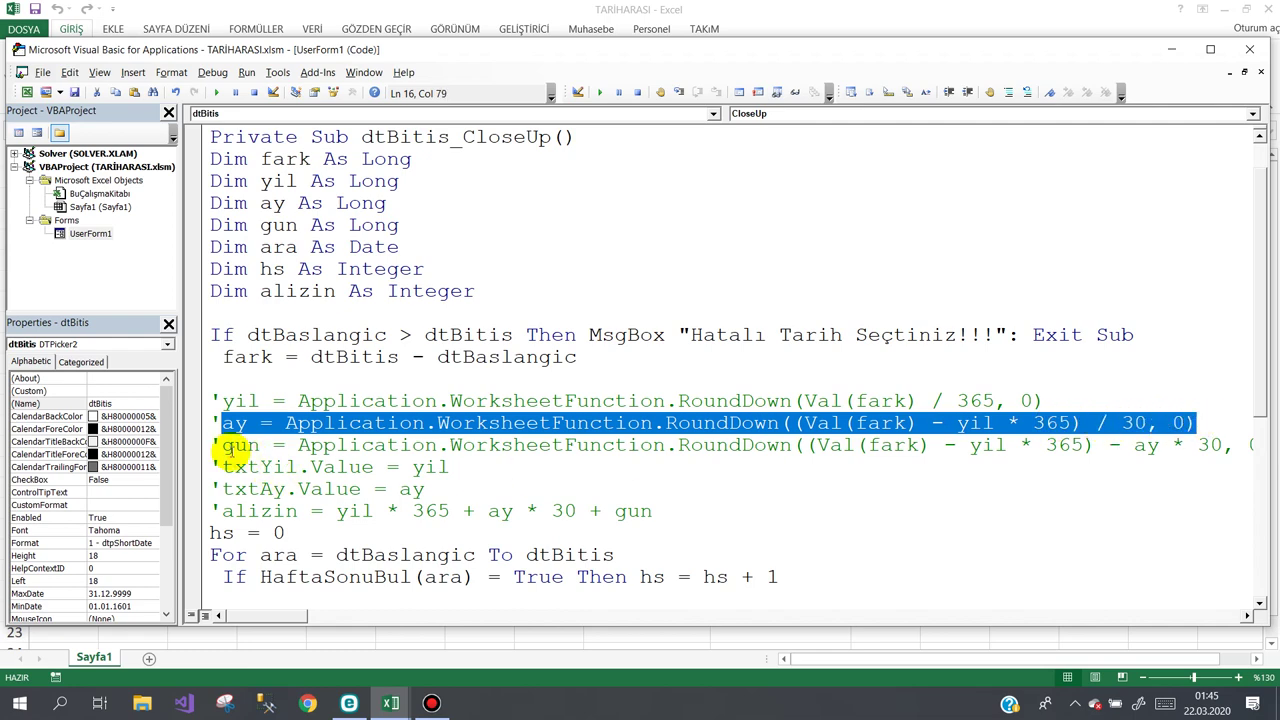
{"action": "left_click_drag", "start_coordinate": [221, 449], "coordinate": [432, 449]}
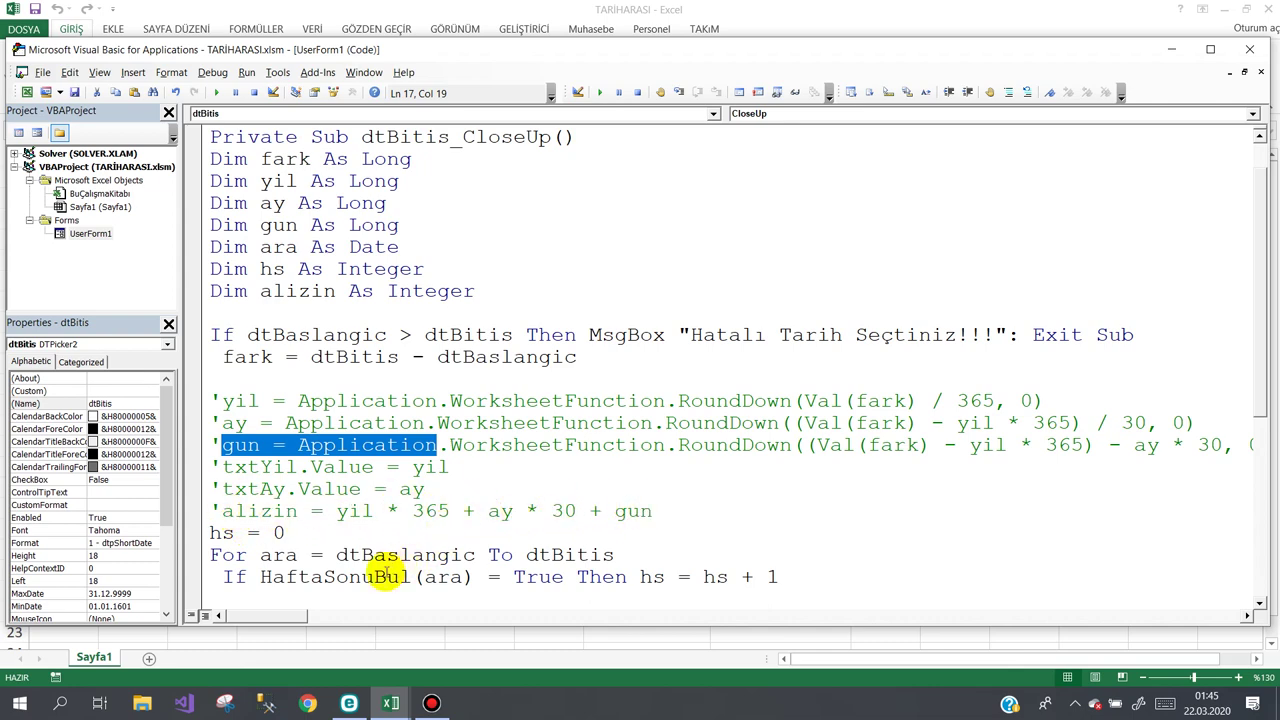
{"action": "left_click_drag", "start_coordinate": [680, 511], "coordinate": [190, 392]}
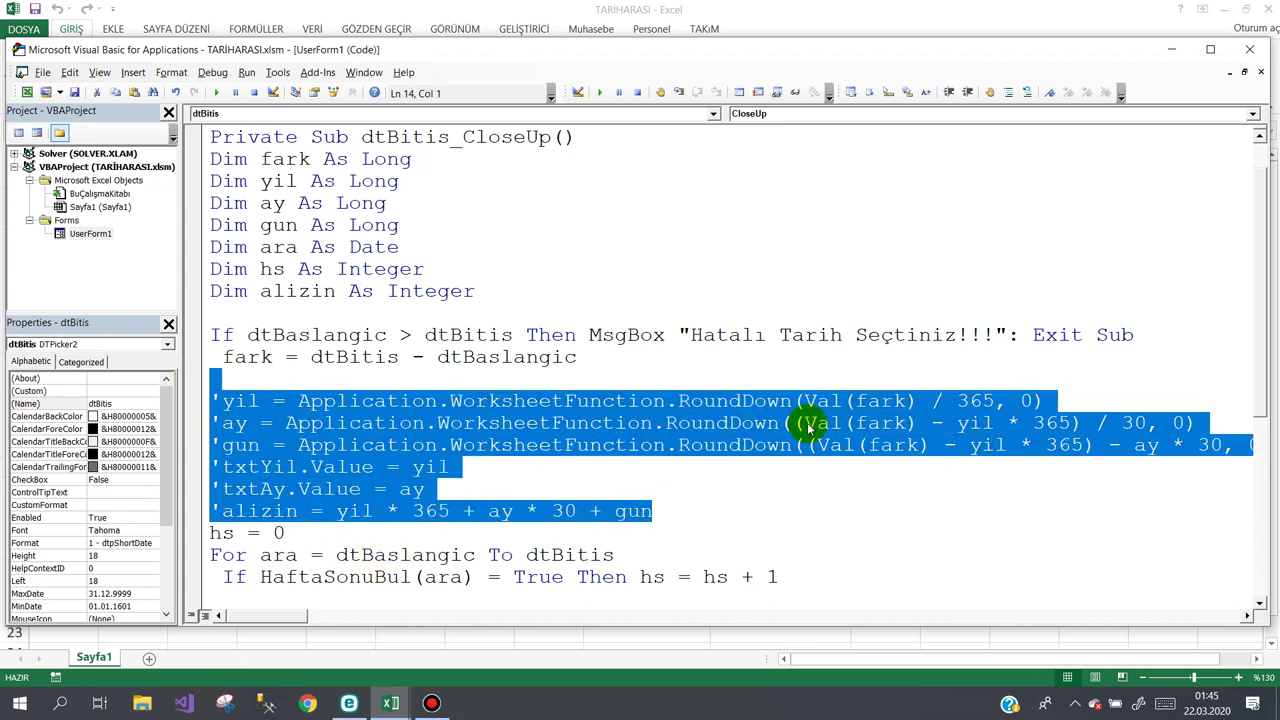
{"action": "key", "text": "Delete"}
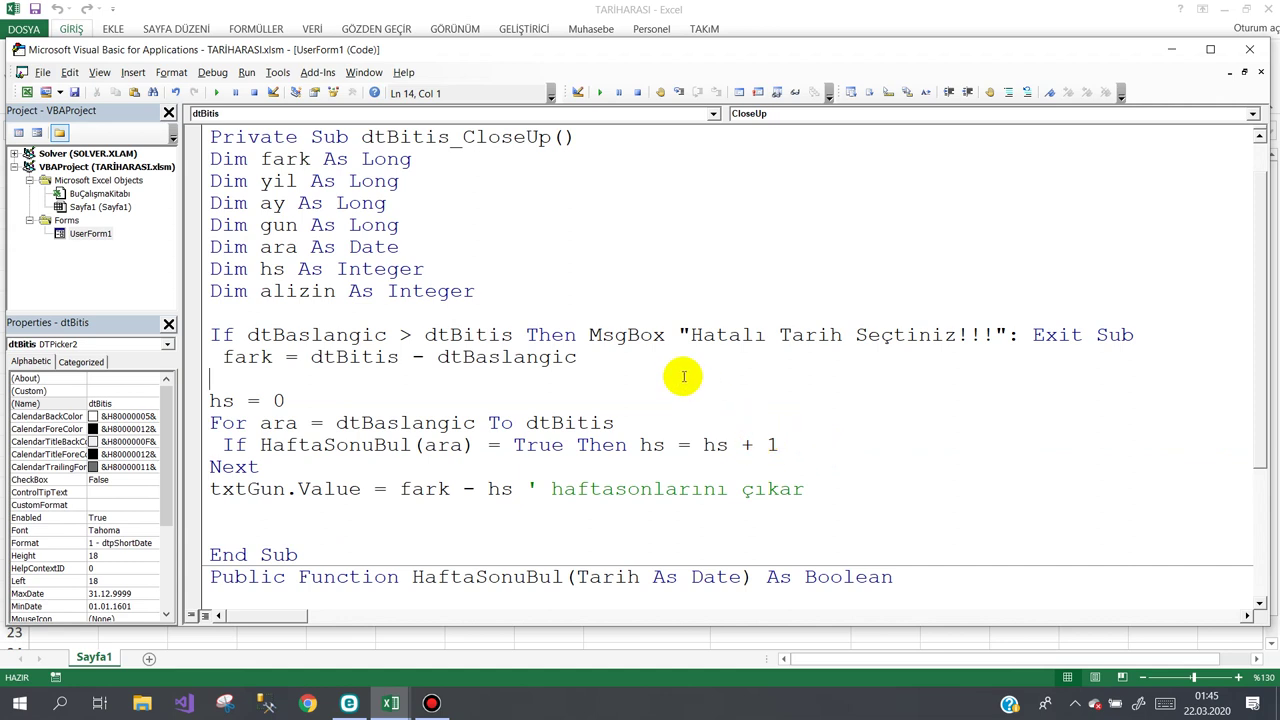
{"action": "key", "text": "Delete"}
Bring dtBitis_CloseUp back into view and point at the fark date-difference line.
{"action": "left_click", "coordinate": [358, 632]}
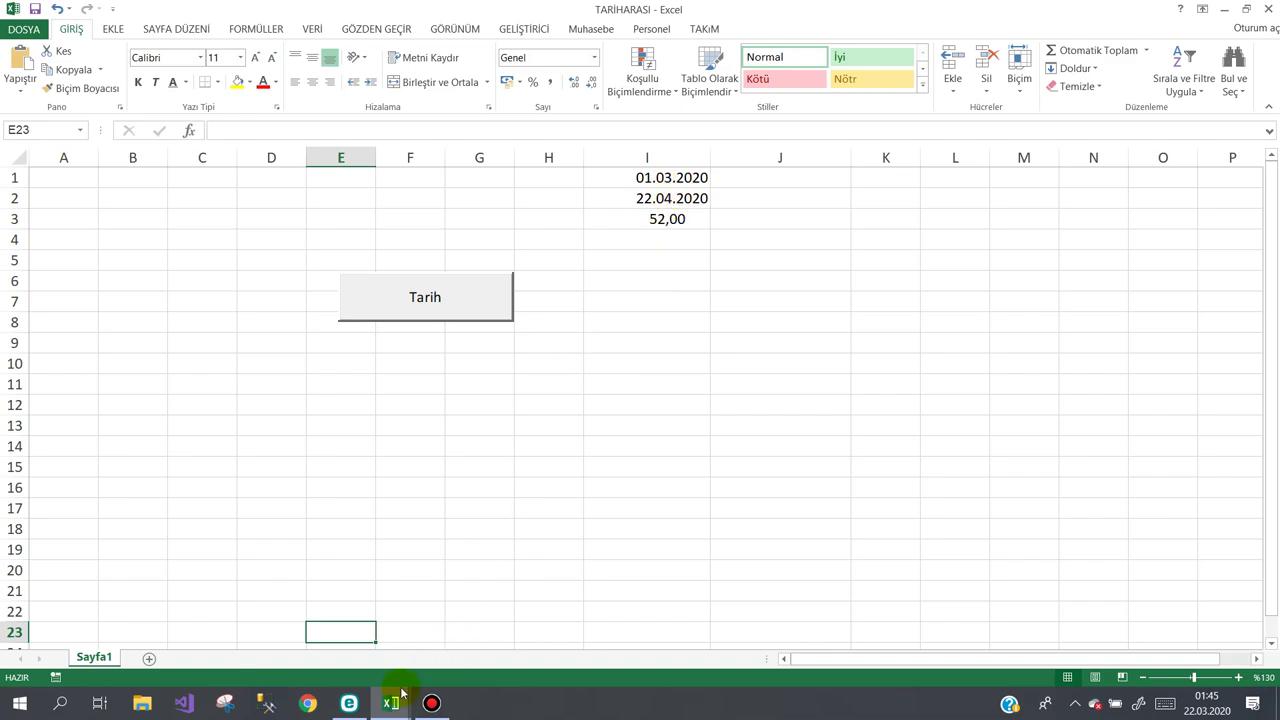
{"action": "mouse_move", "coordinate": [400, 700]}
{"action": "left_click", "coordinate": [449, 609]}
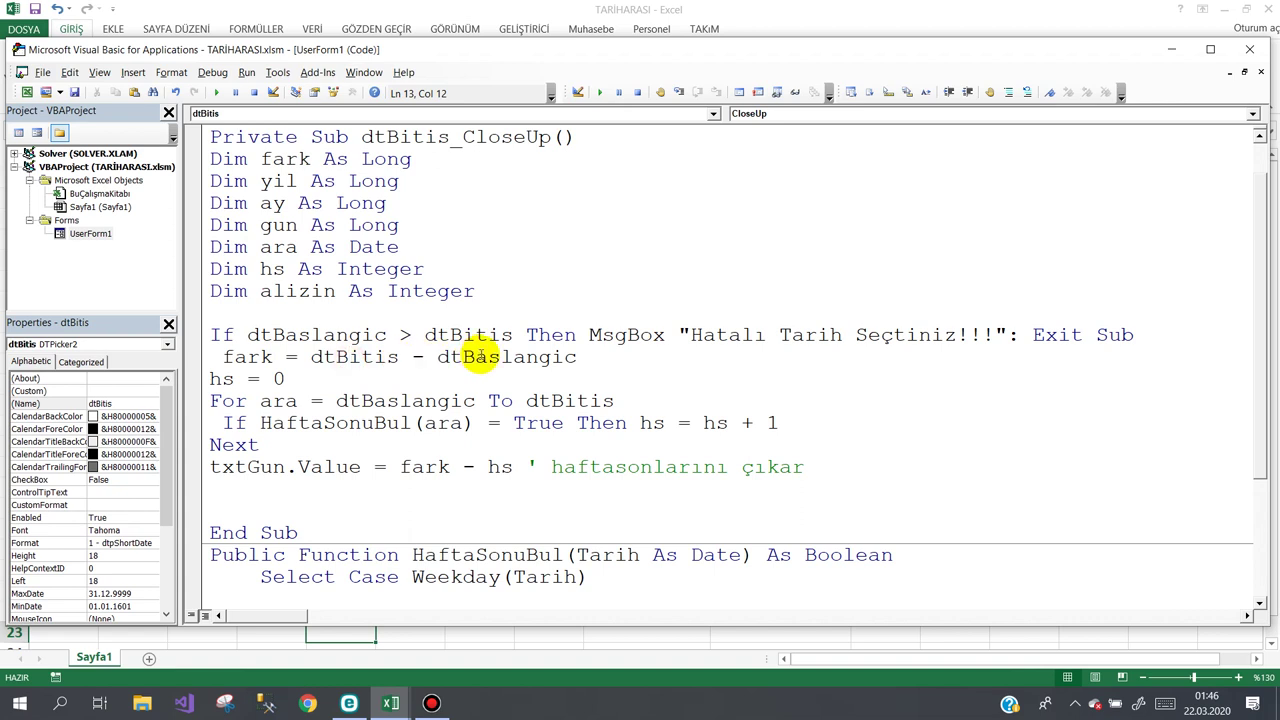
{"action": "left_click", "coordinate": [476, 356]}
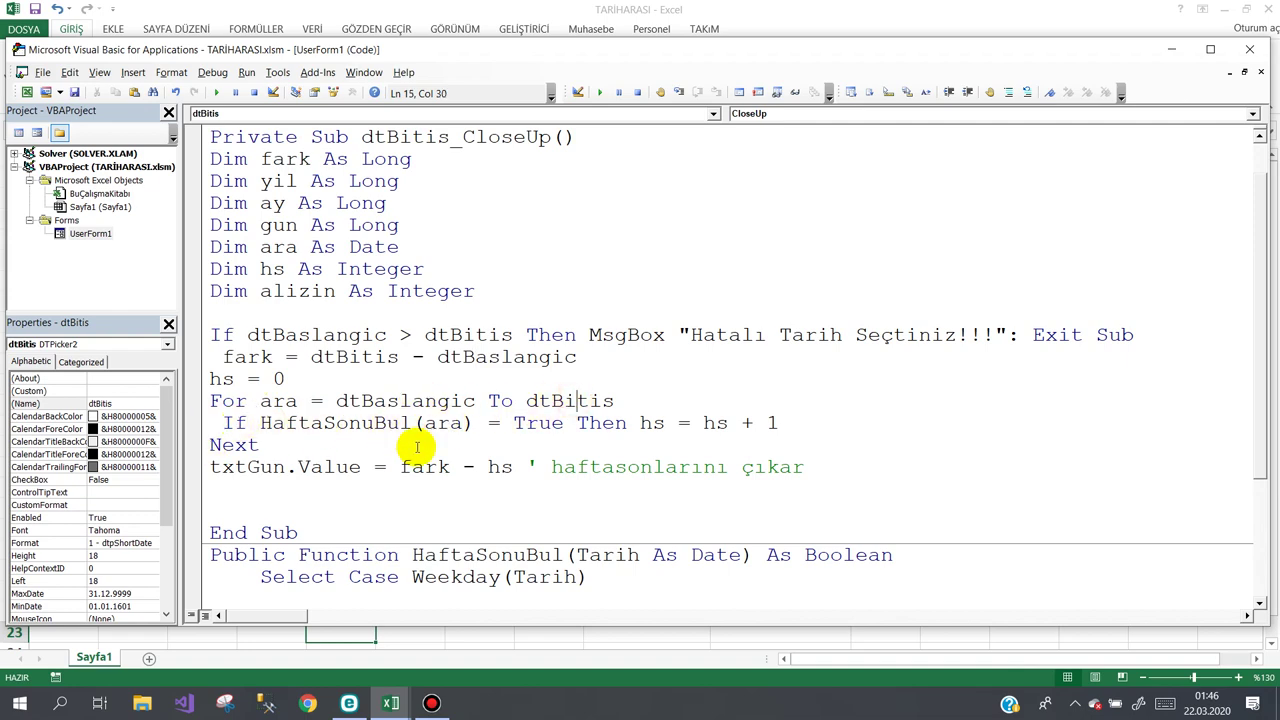
{"action": "scroll", "coordinate": [413, 447], "scroll_direction": "down", "scroll_amount": 1}
{"action": "scroll", "coordinate": [1270, 425], "scroll_direction": "down", "scroll_amount": 6}
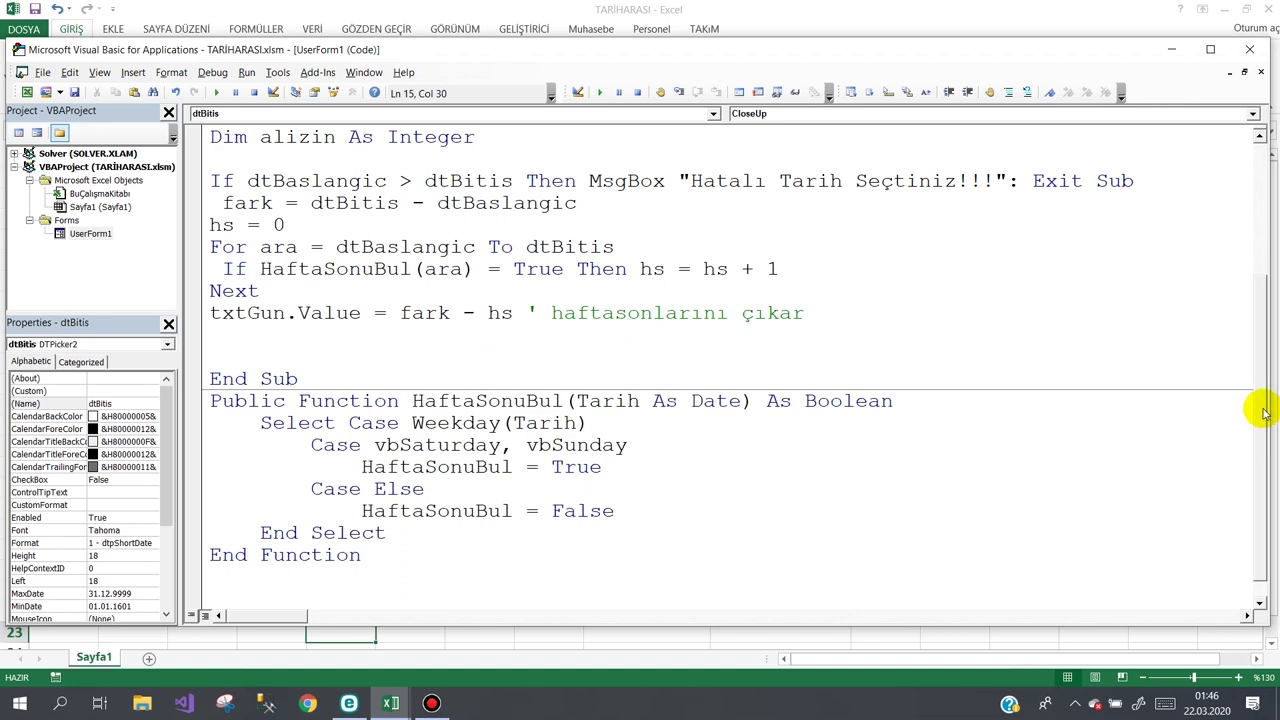
{"action": "scroll", "coordinate": [1259, 413], "scroll_direction": "down", "scroll_amount": 1}
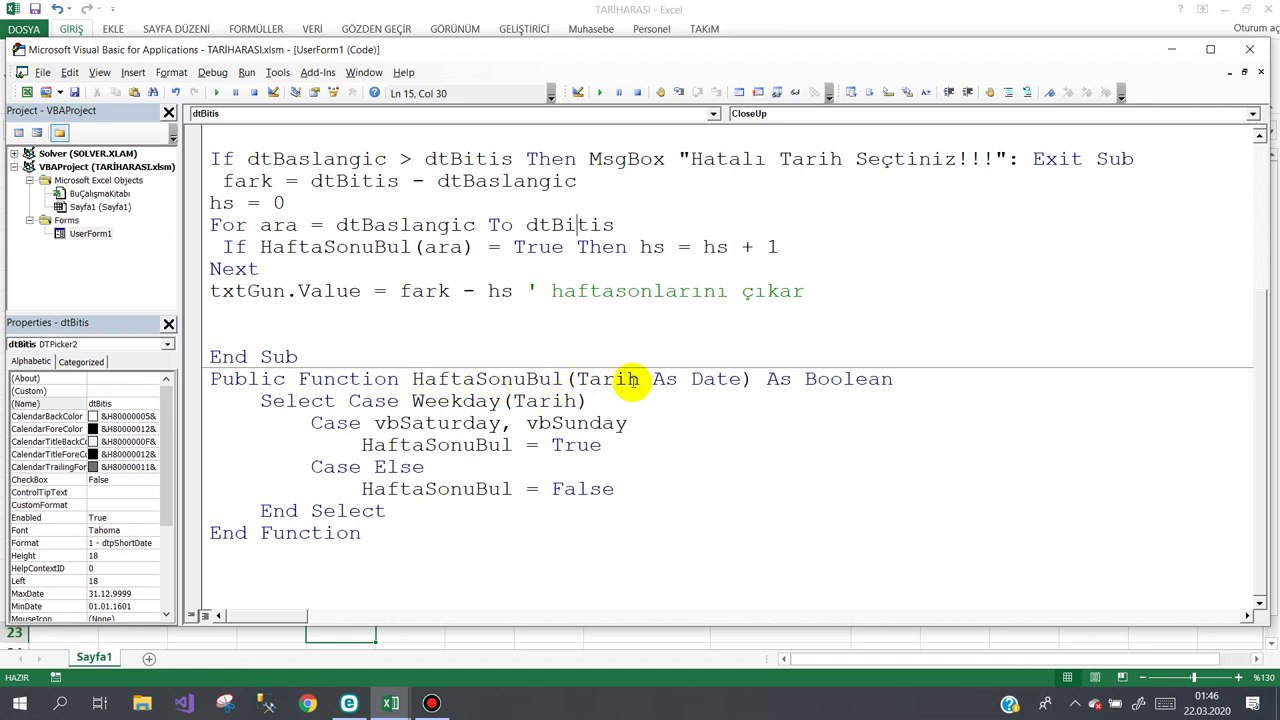
{"action": "left_click", "coordinate": [903, 379]}
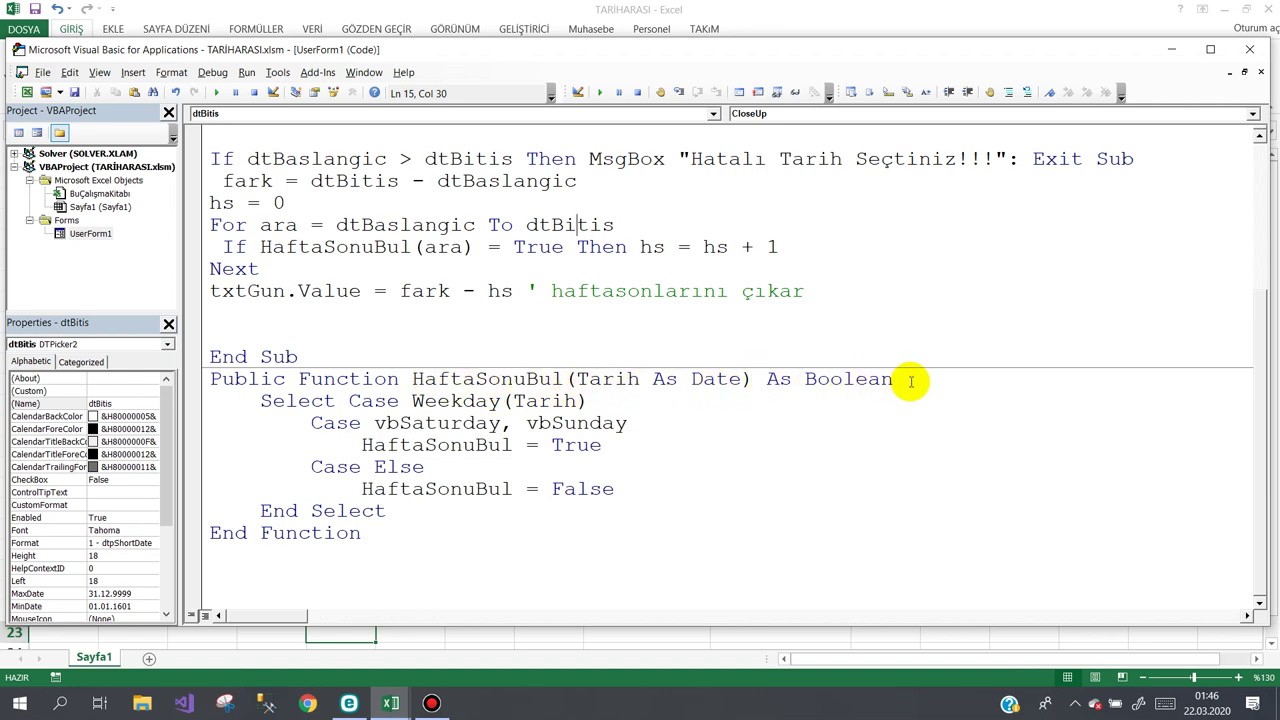
{"action": "left_click_drag", "start_coordinate": [903, 379], "coordinate": [790, 379]}
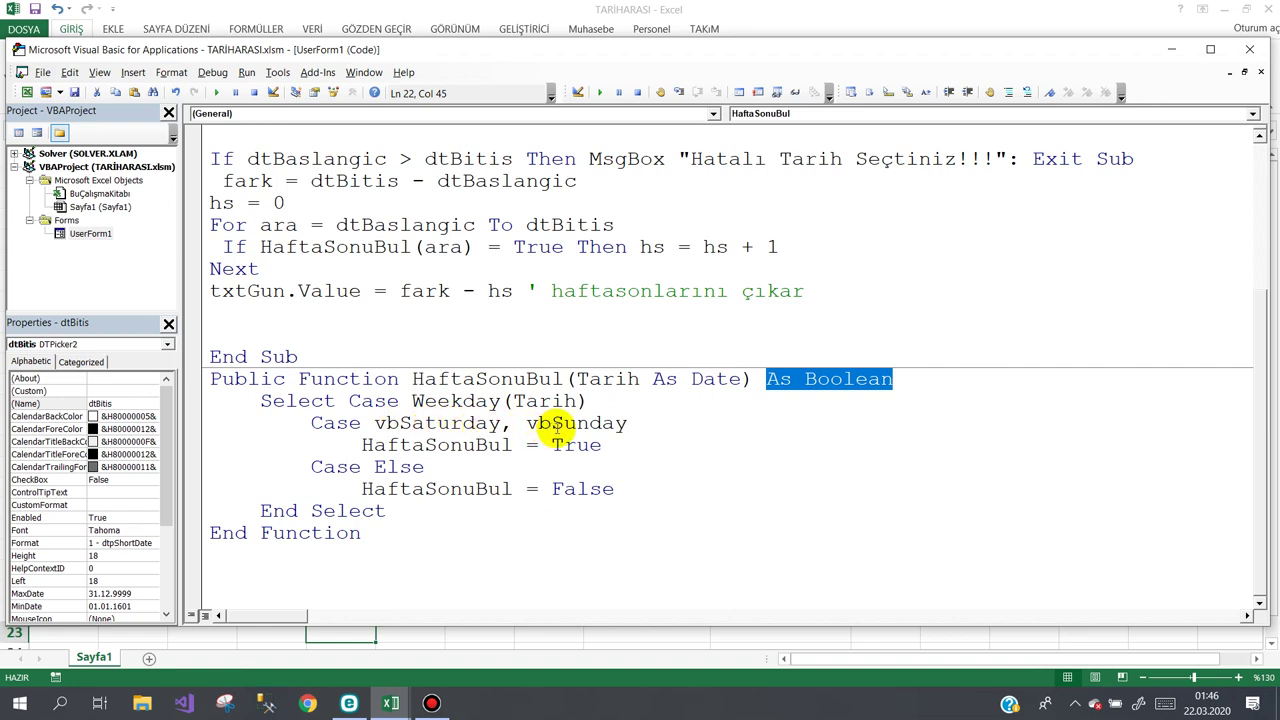
{"action": "left_click_drag", "start_coordinate": [374, 423], "coordinate": [628, 423]}
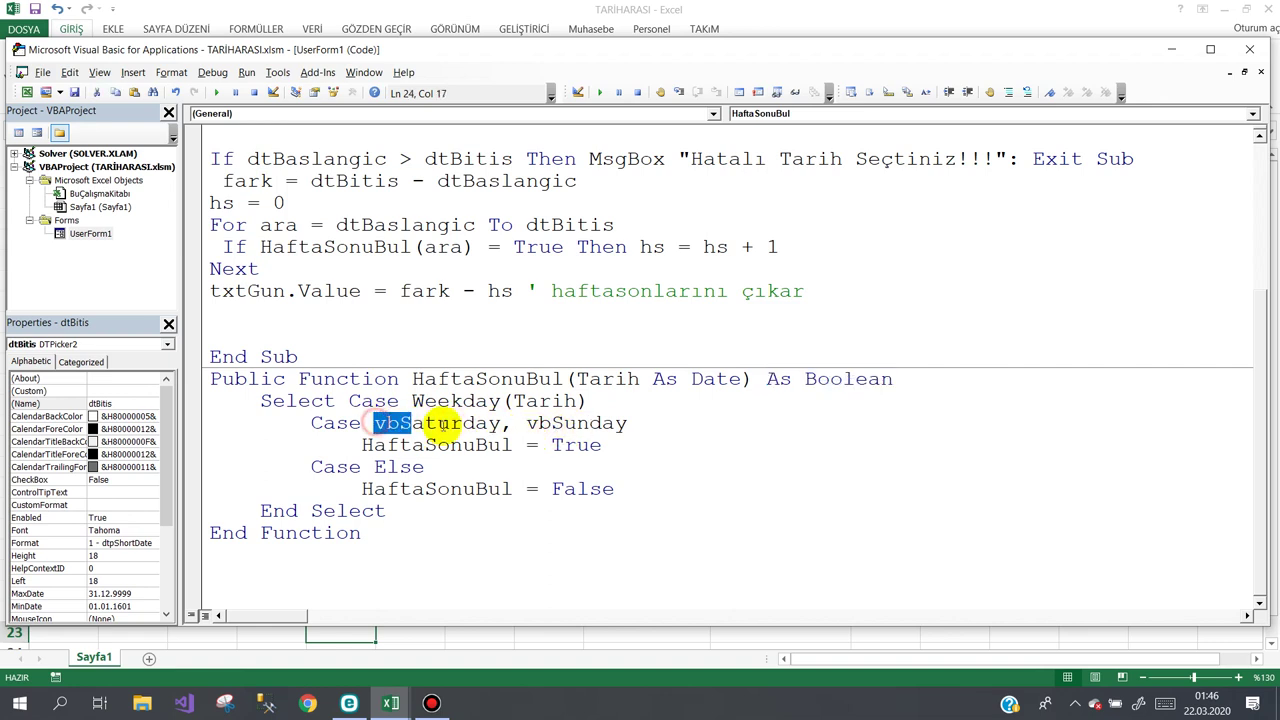
{"action": "left_click", "coordinate": [511, 445]}
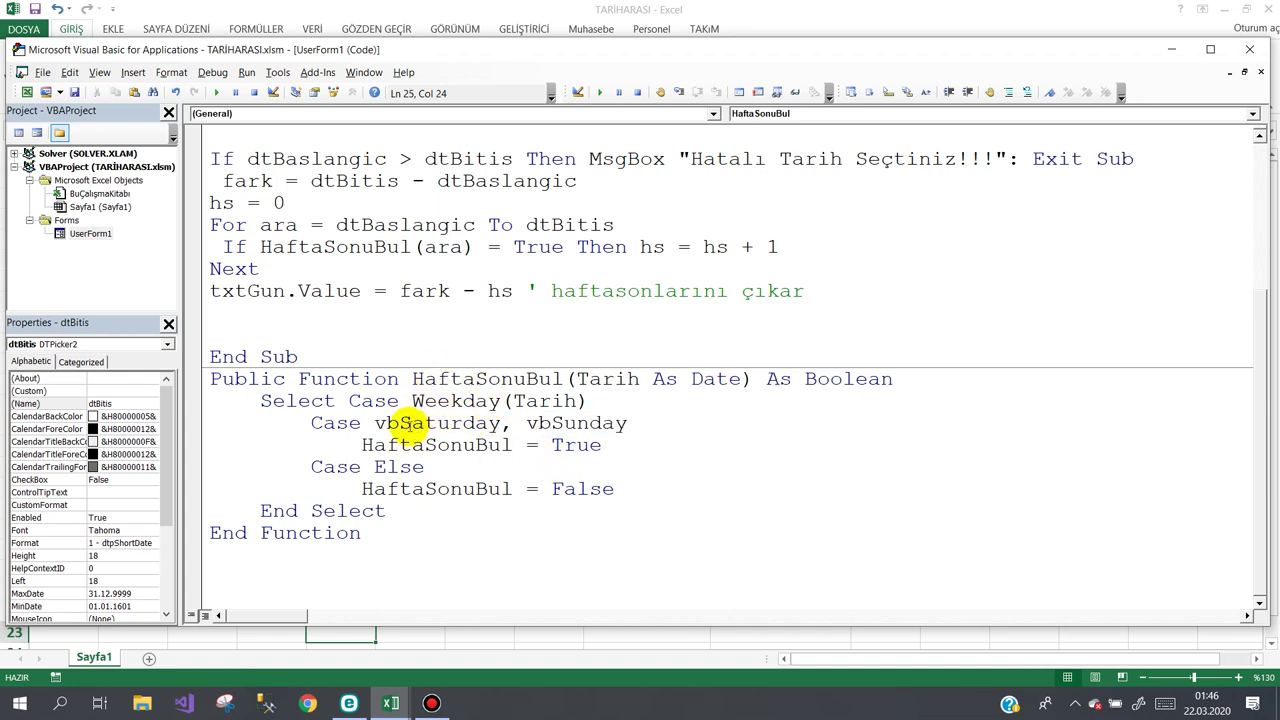
{"action": "double_click", "coordinate": [408, 423]}
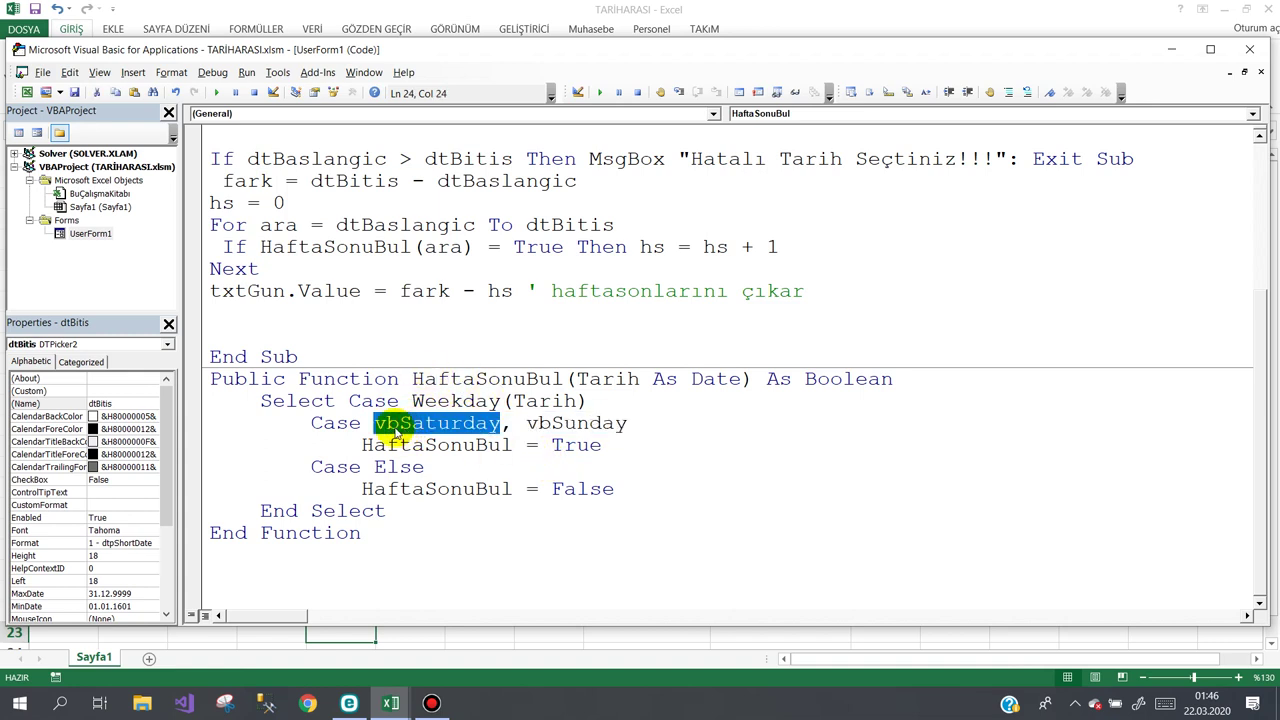
{"action": "left_click", "coordinate": [374, 423]}
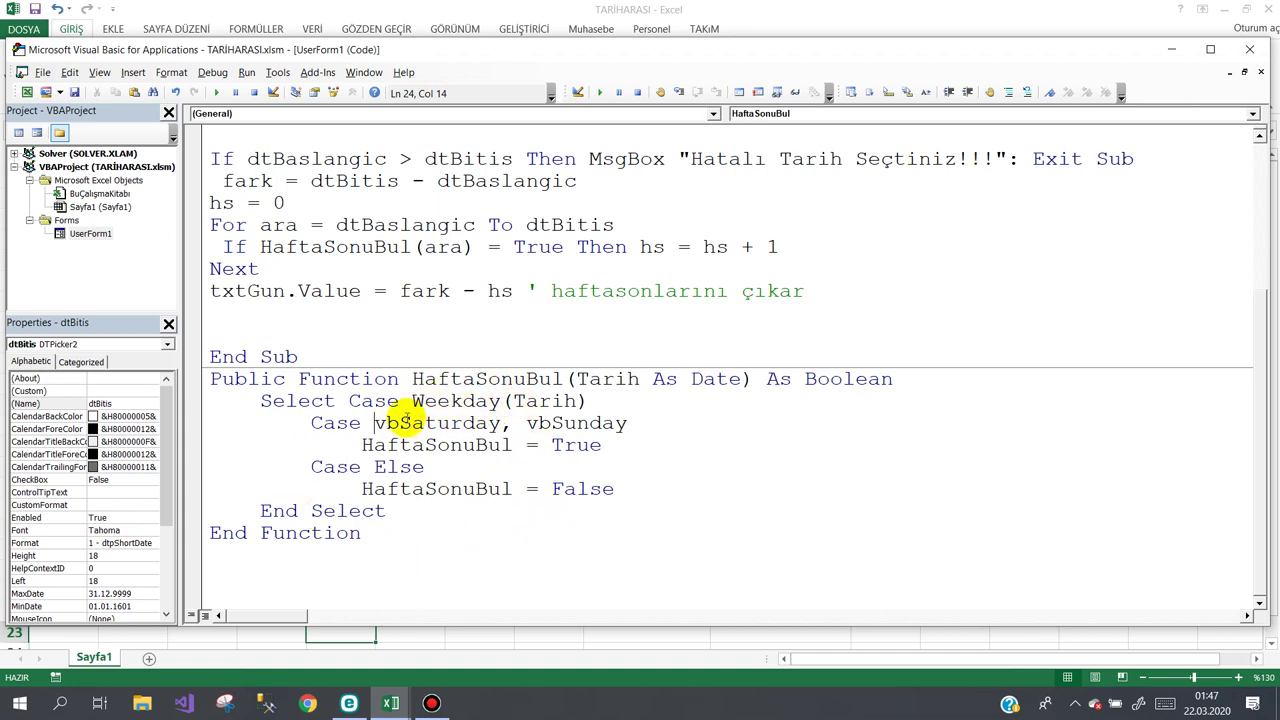
{"action": "left_click", "coordinate": [541, 423]}
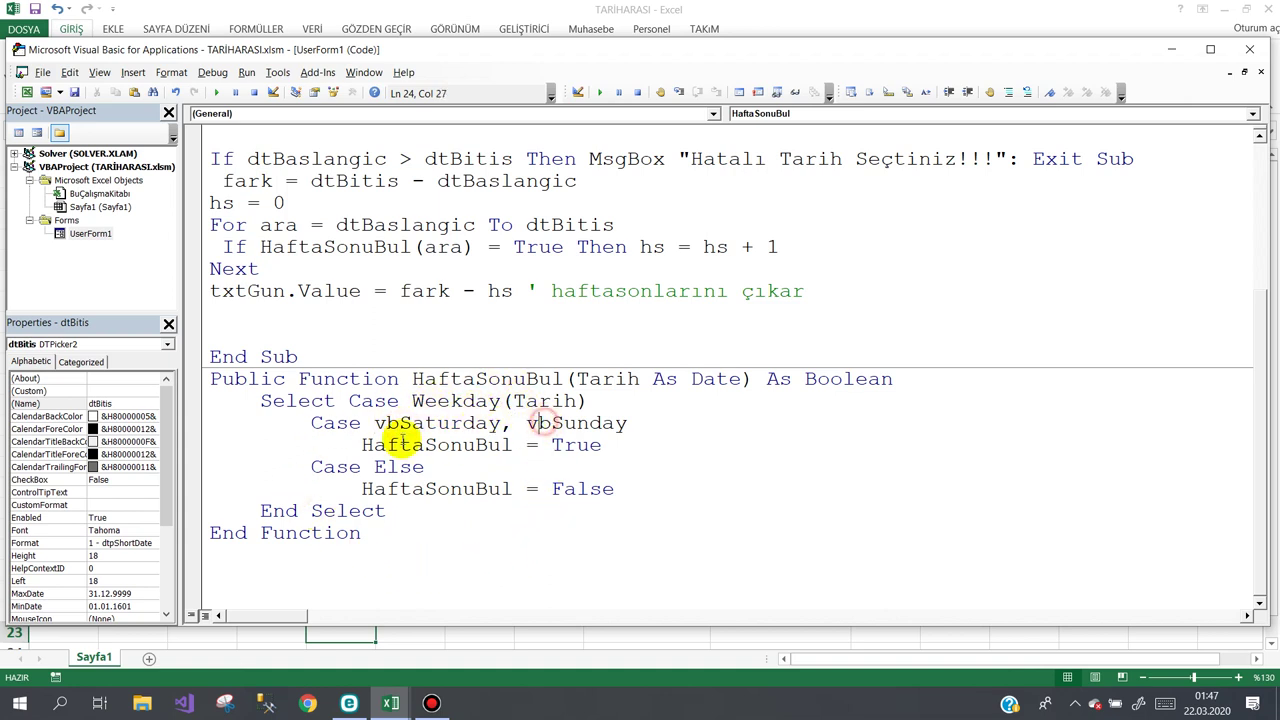
{"action": "left_click", "coordinate": [551, 423]}
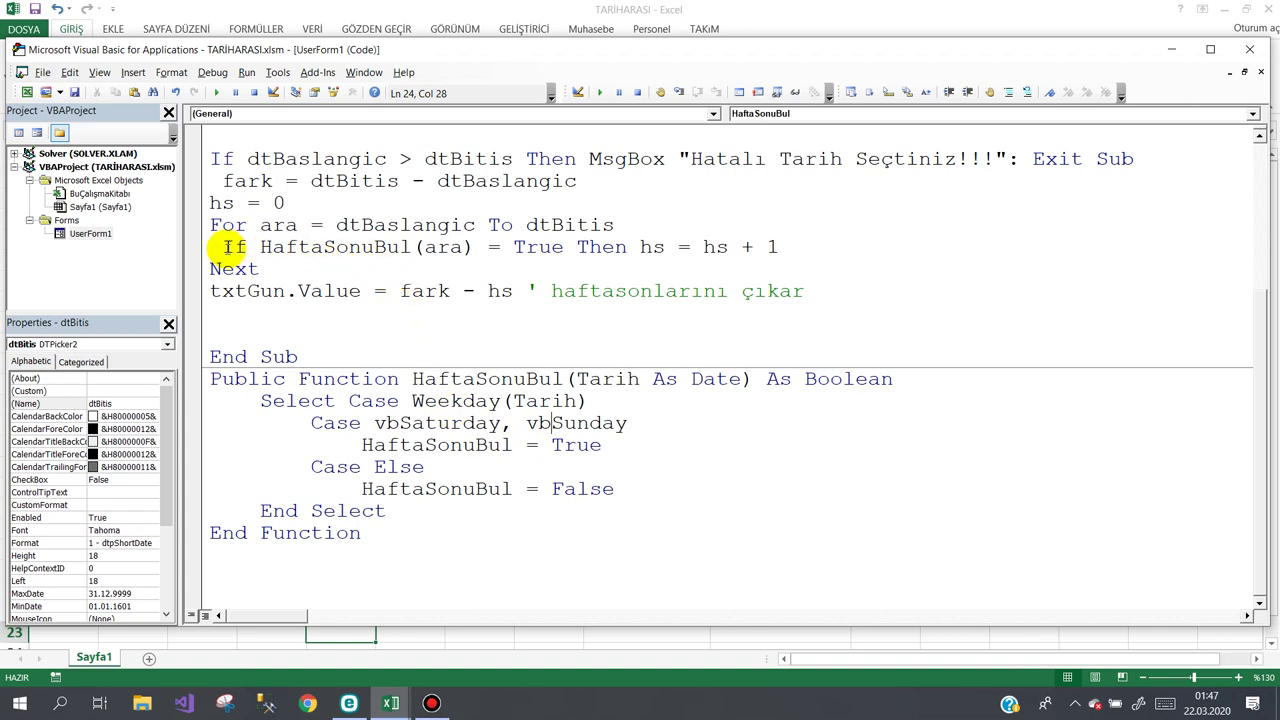
{"action": "left_click", "coordinate": [374, 225]}
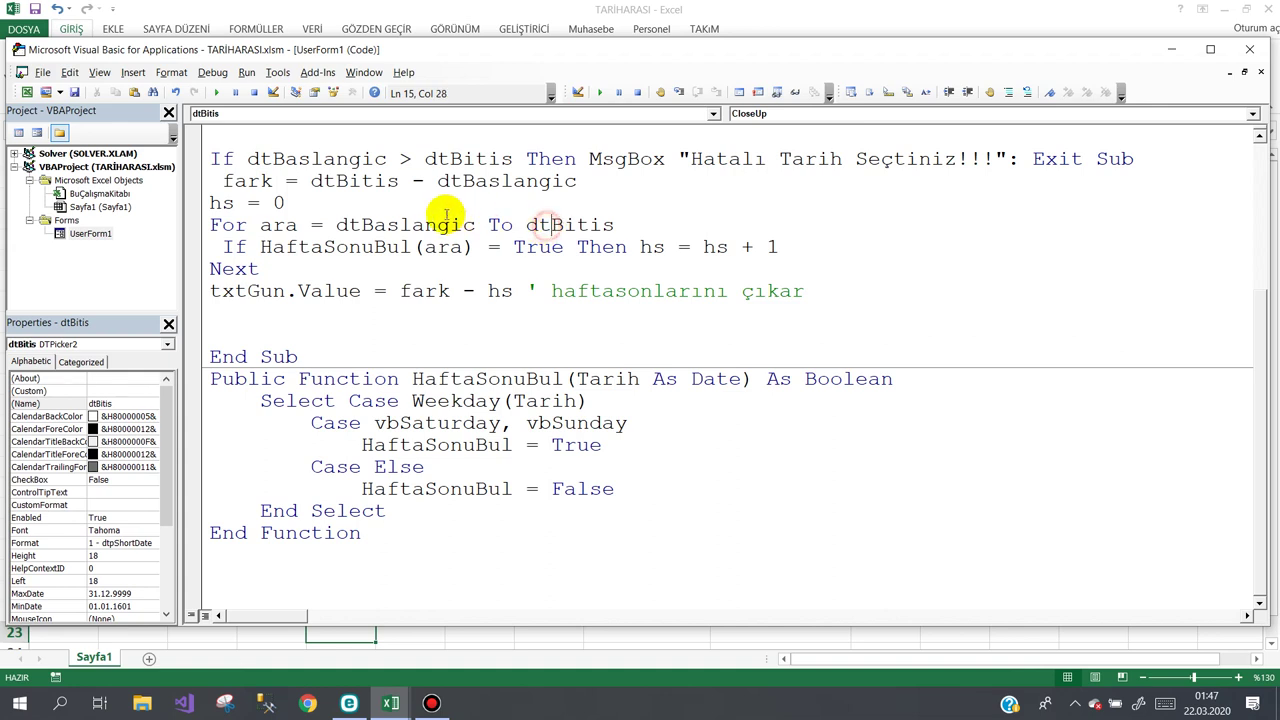
{"action": "left_click", "coordinate": [399, 224]}
{"action": "left_click", "coordinate": [551, 225]}
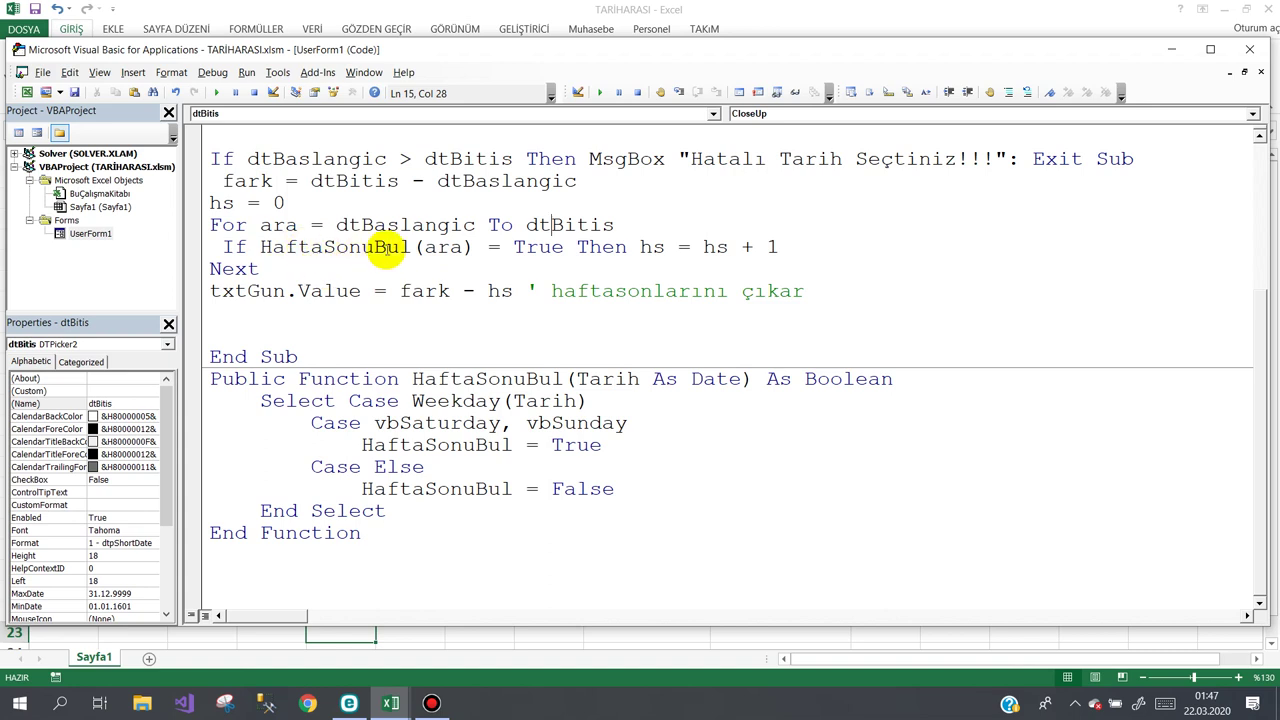
{"action": "double_click", "coordinate": [284, 224]}
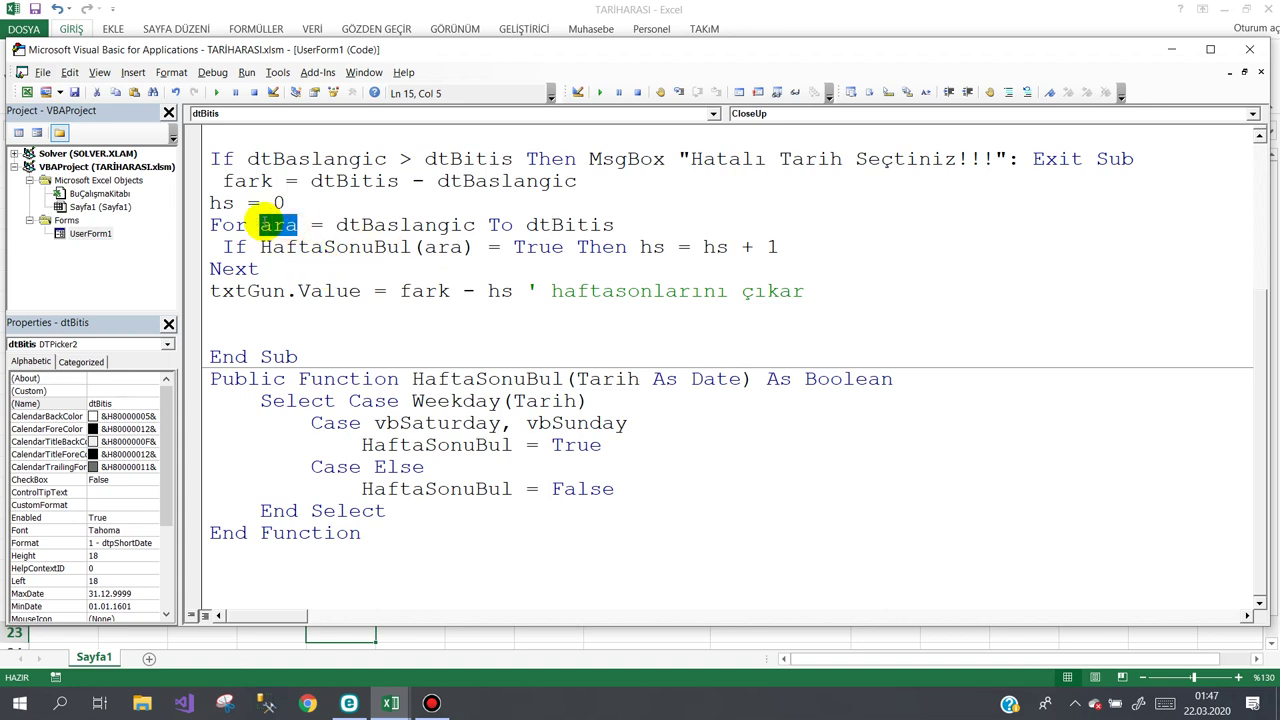
{"action": "left_click", "coordinate": [436, 247]}
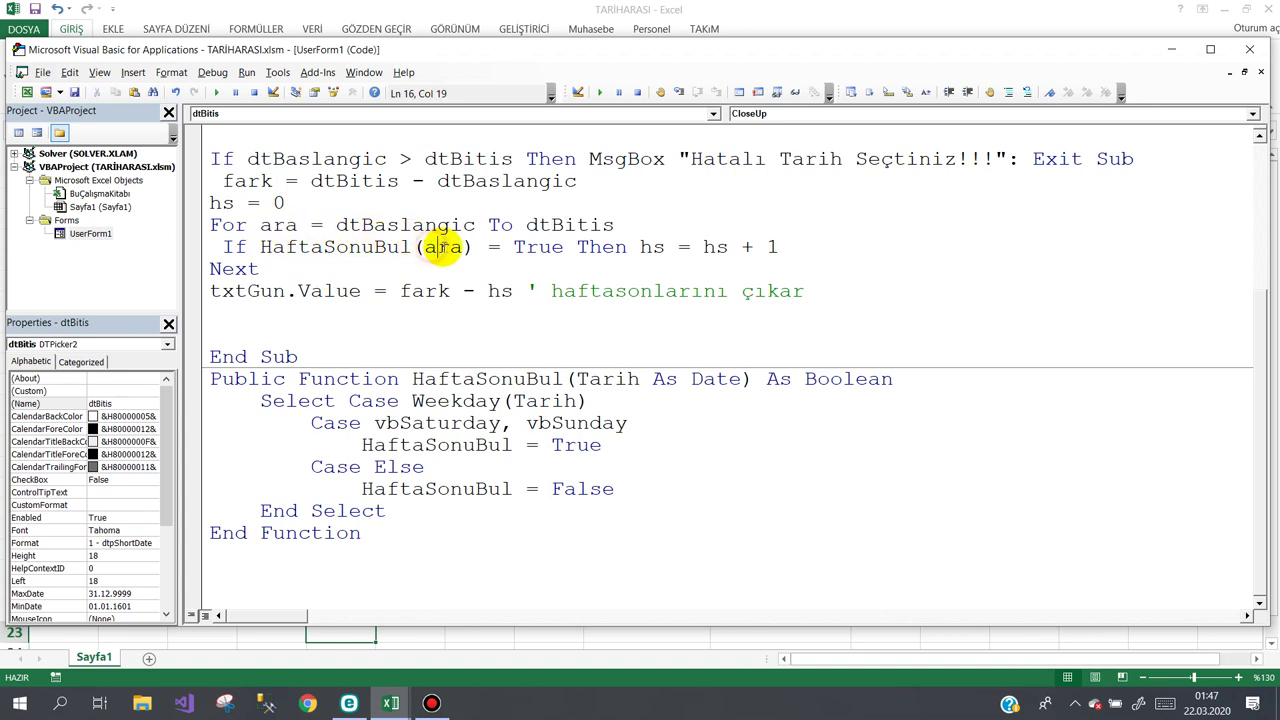
{"action": "left_click_drag", "start_coordinate": [576, 378], "coordinate": [740, 378]}
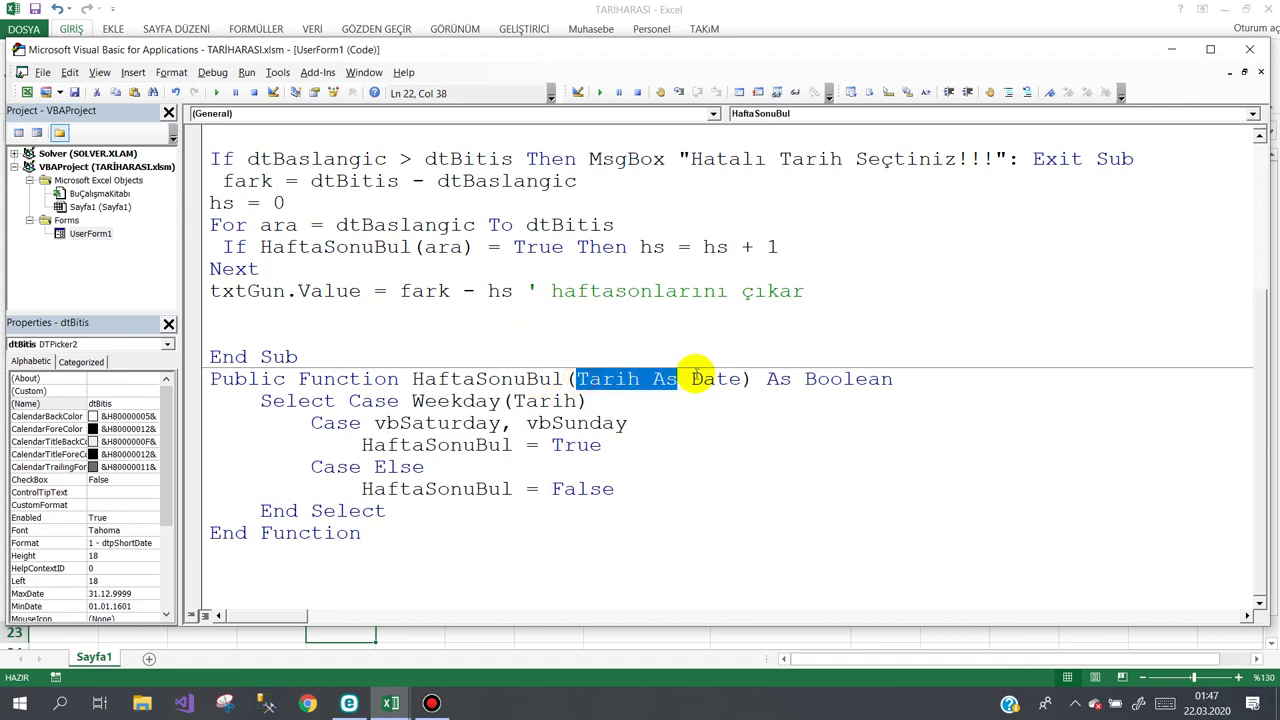
{"action": "left_click", "coordinate": [527, 248]}
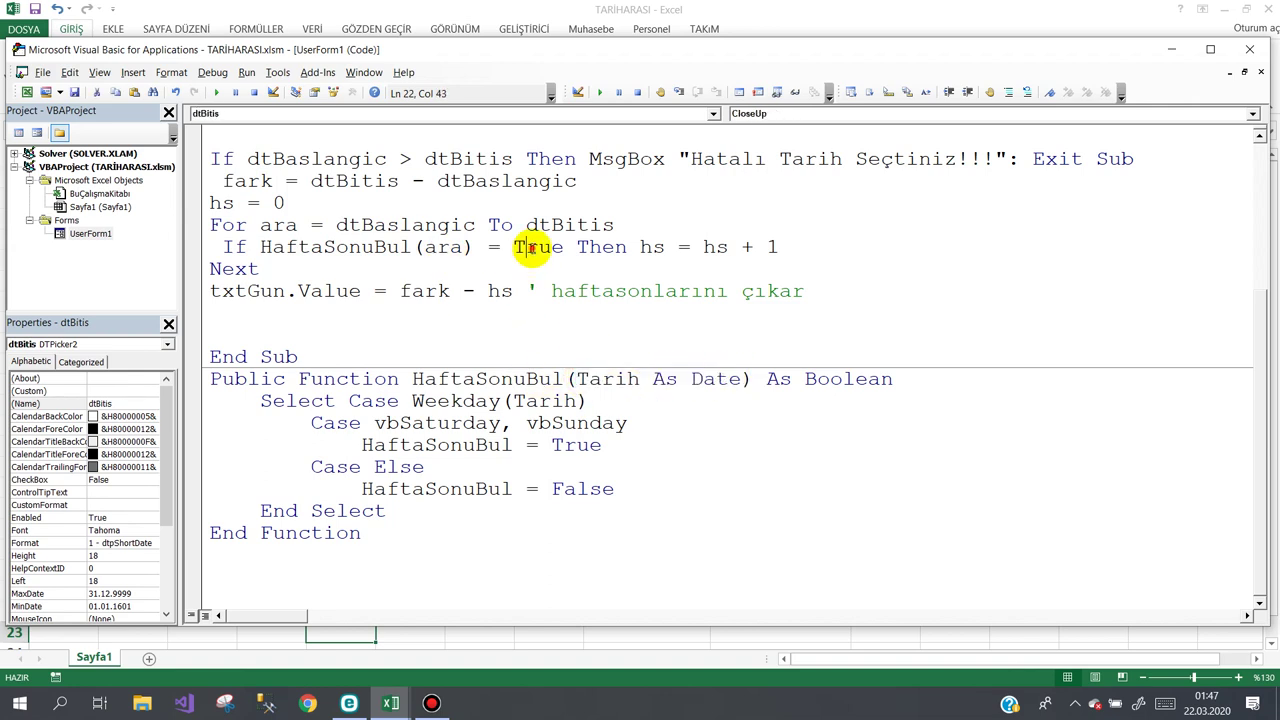
{"action": "left_click_drag", "start_coordinate": [640, 248], "coordinate": [784, 248]}
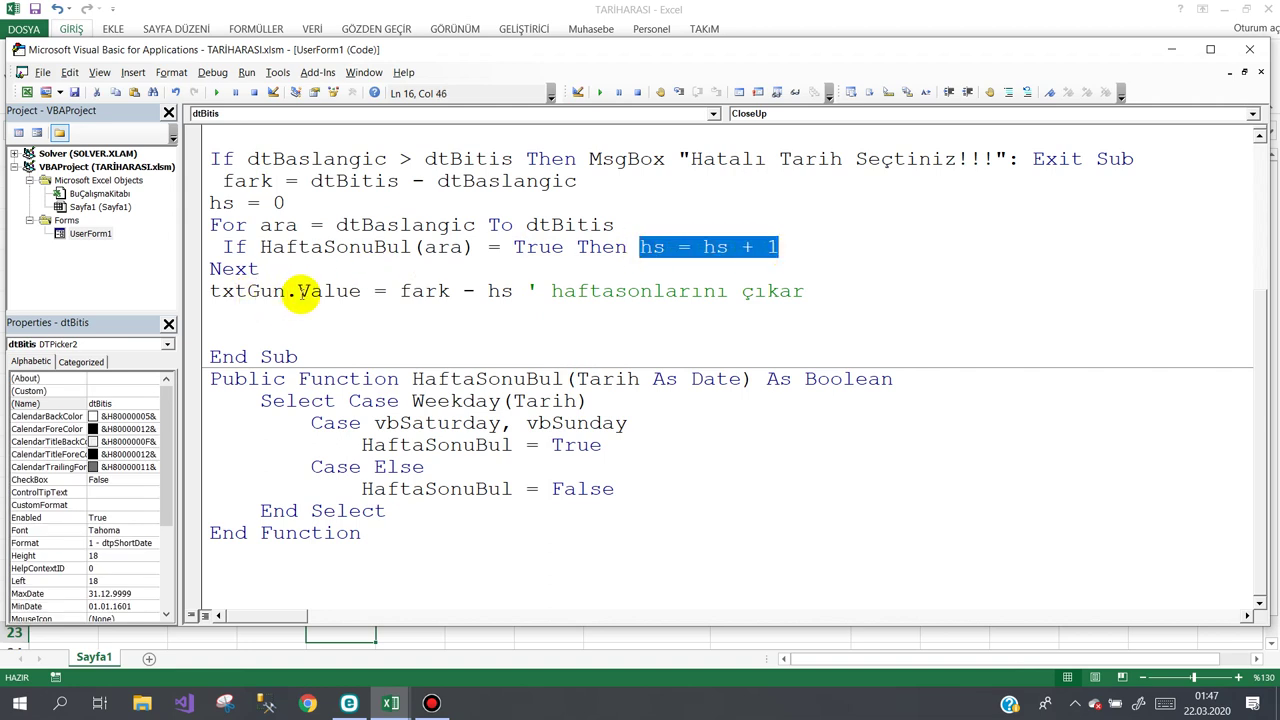
{"action": "left_click", "coordinate": [511, 291]}
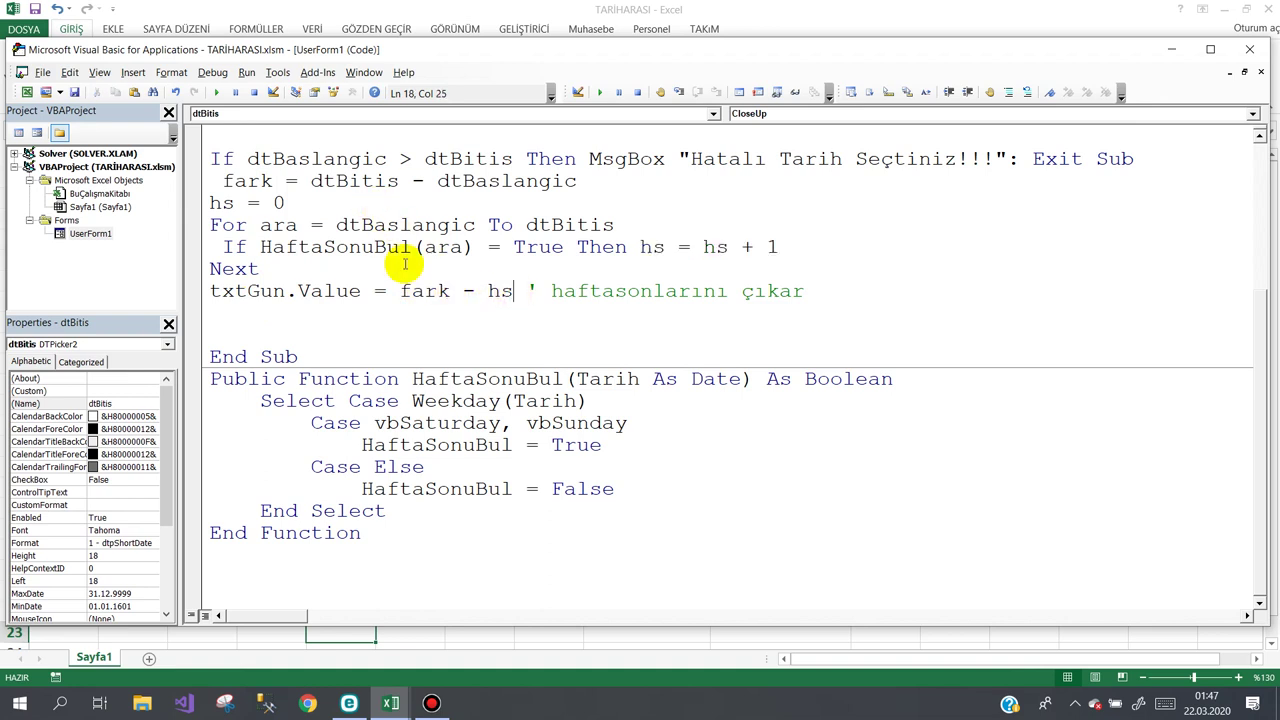
{"action": "double_click", "coordinate": [445, 291]}
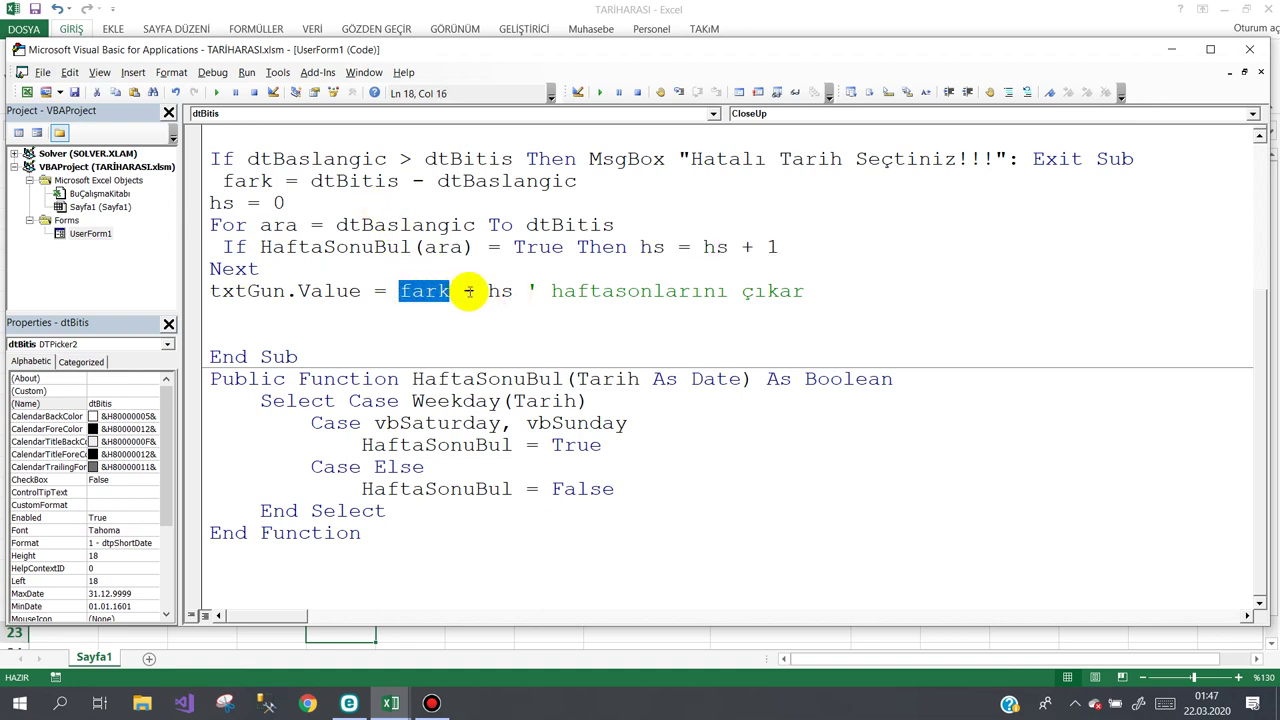
{"action": "double_click", "coordinate": [503, 291]}
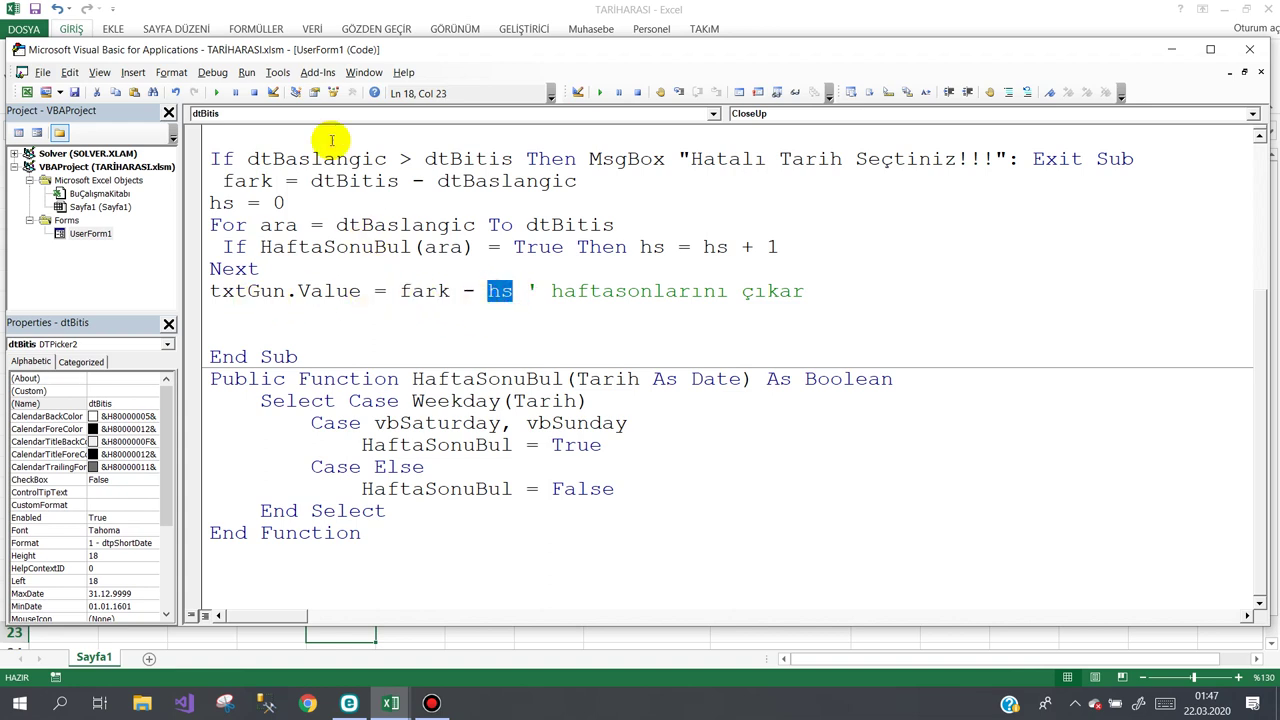
Run UserForm1 with start date 23.03.2020 and end date 31.03.2020.
{"action": "left_click", "coordinate": [359, 12]}
{"action": "left_click", "coordinate": [400, 297]}
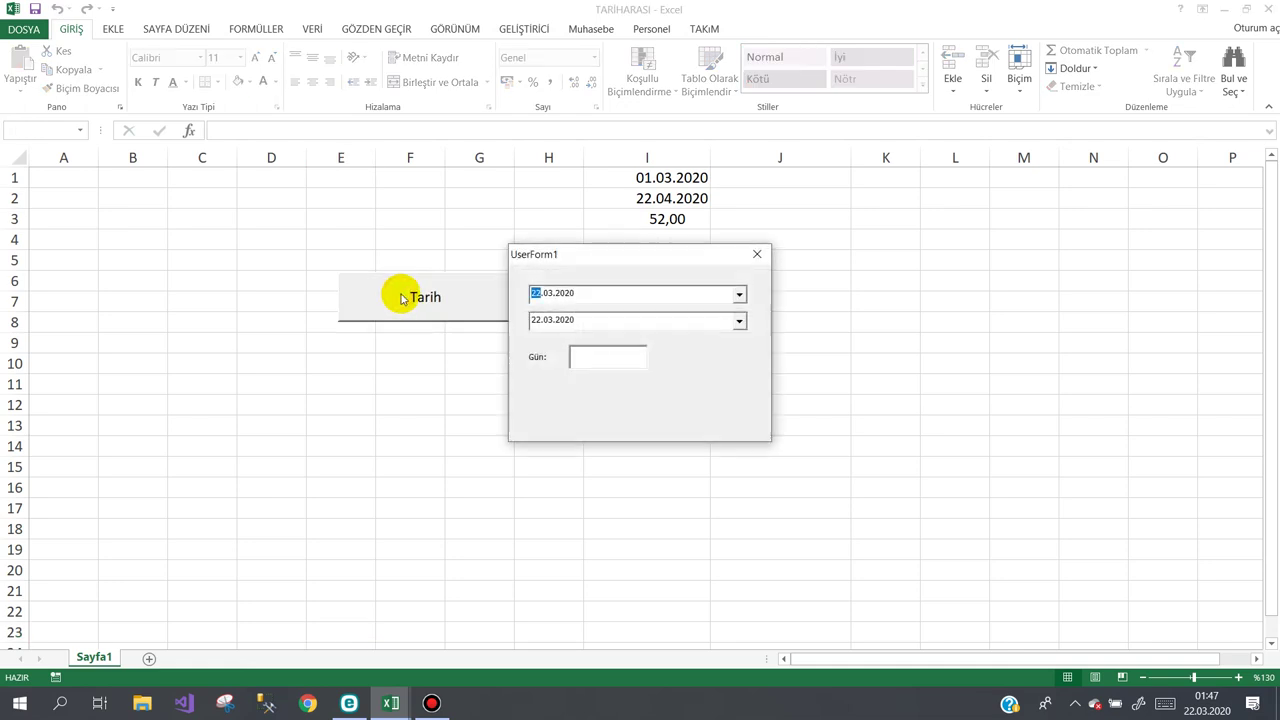
{"action": "left_click", "coordinate": [740, 318]}
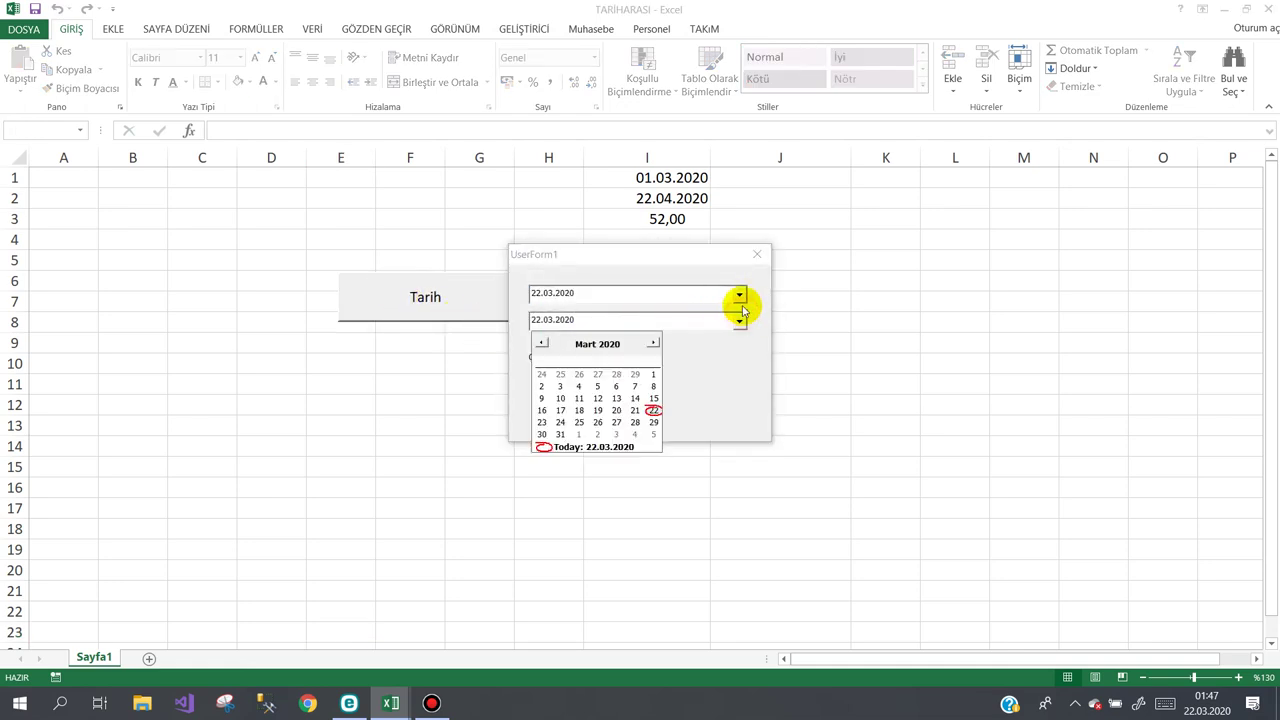
{"action": "left_click", "coordinate": [740, 297]}
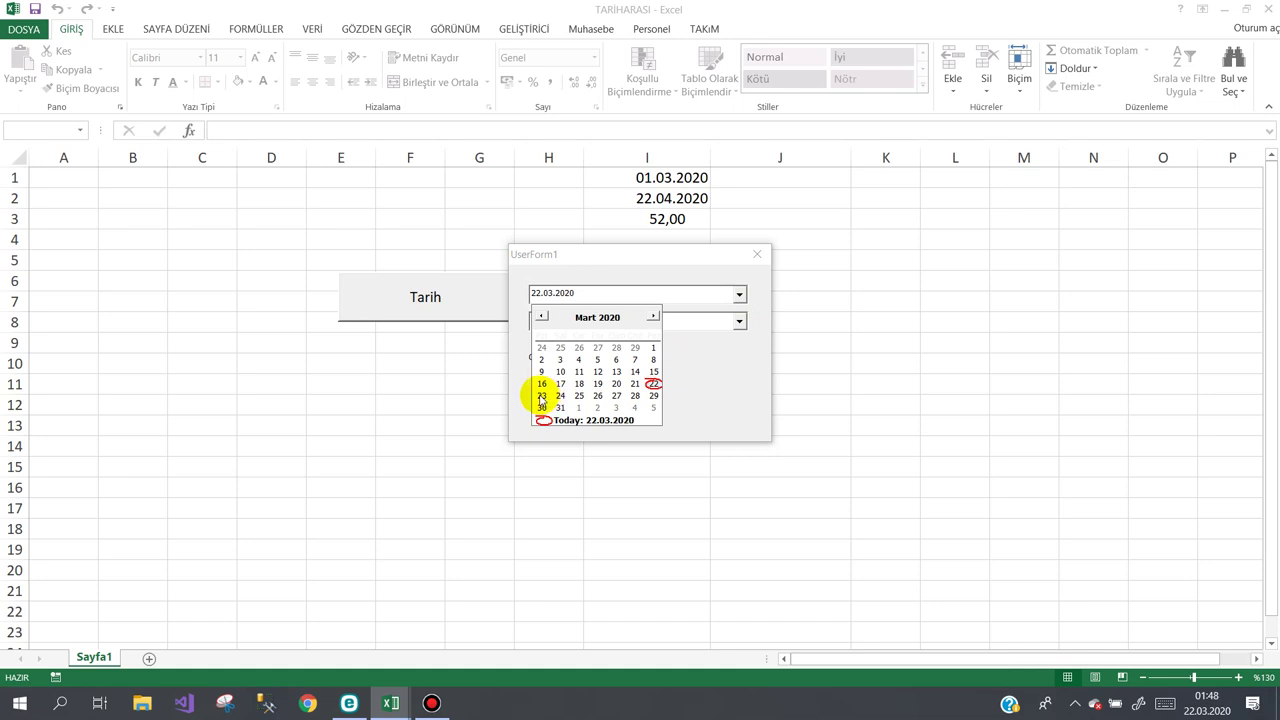
{"action": "left_click", "coordinate": [541, 396]}
{"action": "left_click", "coordinate": [739, 320]}
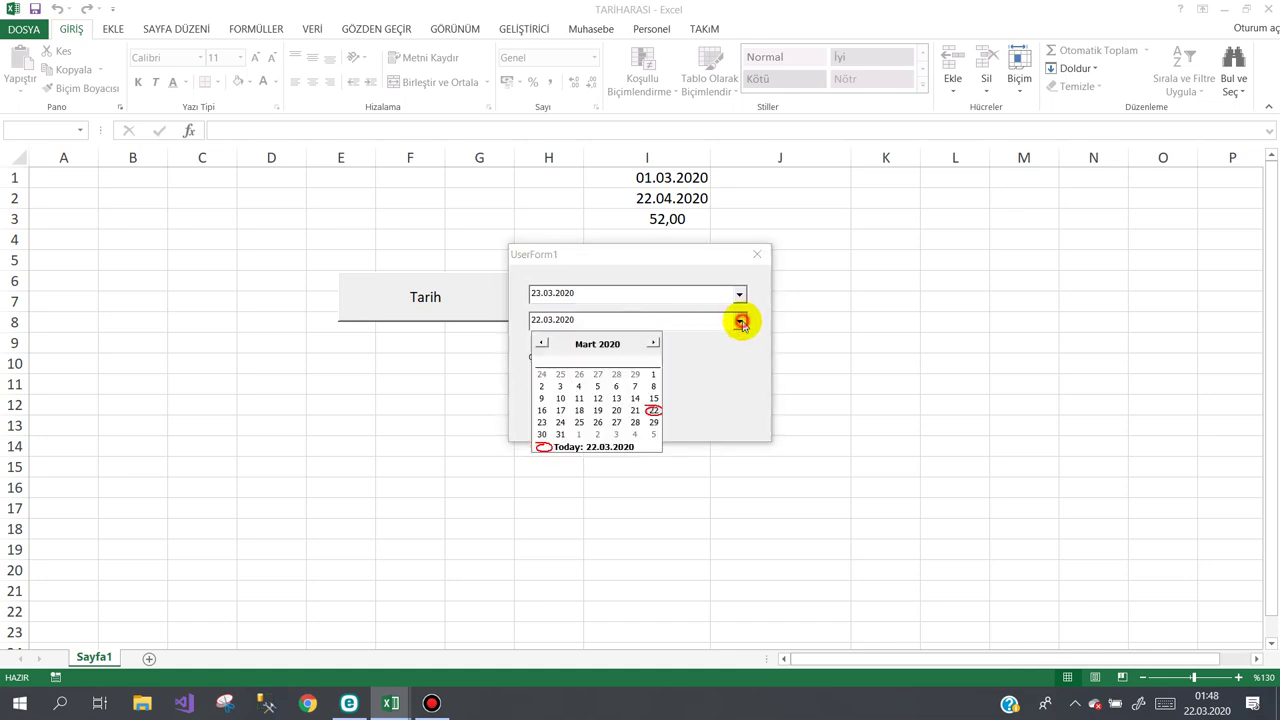
{"action": "left_click", "coordinate": [560, 435]}
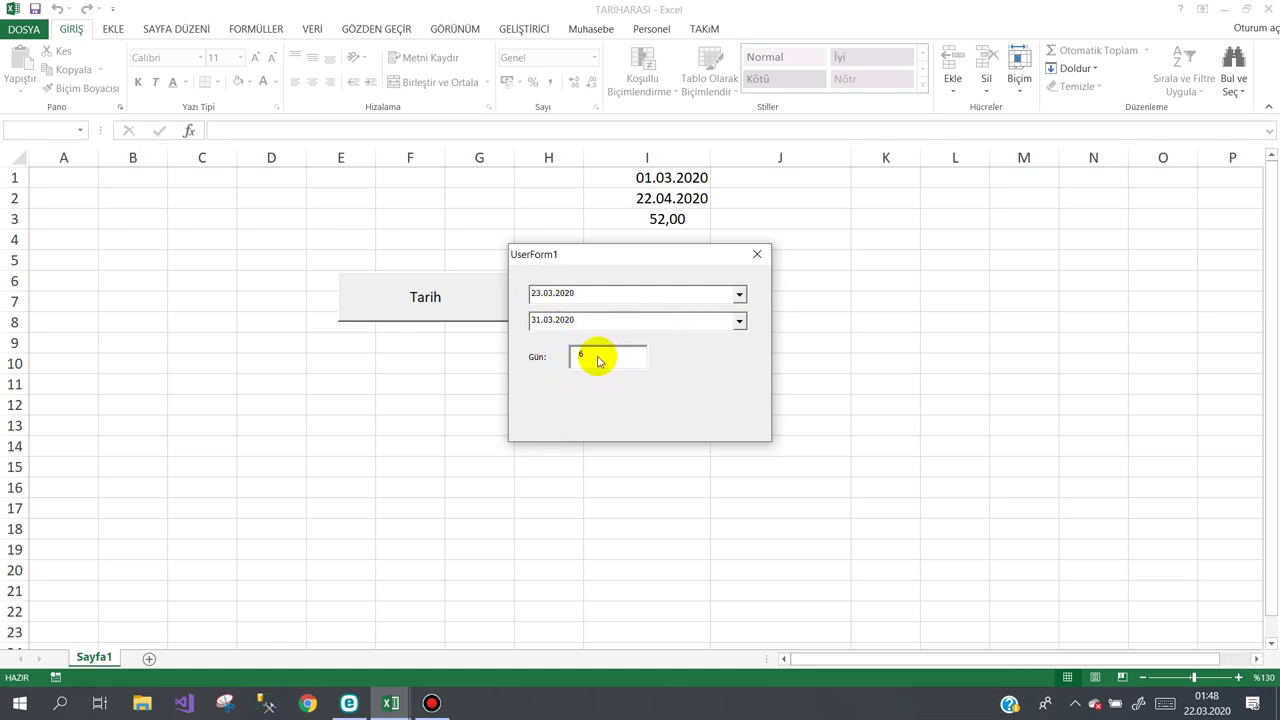
Move the form lower to review the Gün 6 result, then close it.
{"action": "left_click", "coordinate": [740, 321]}
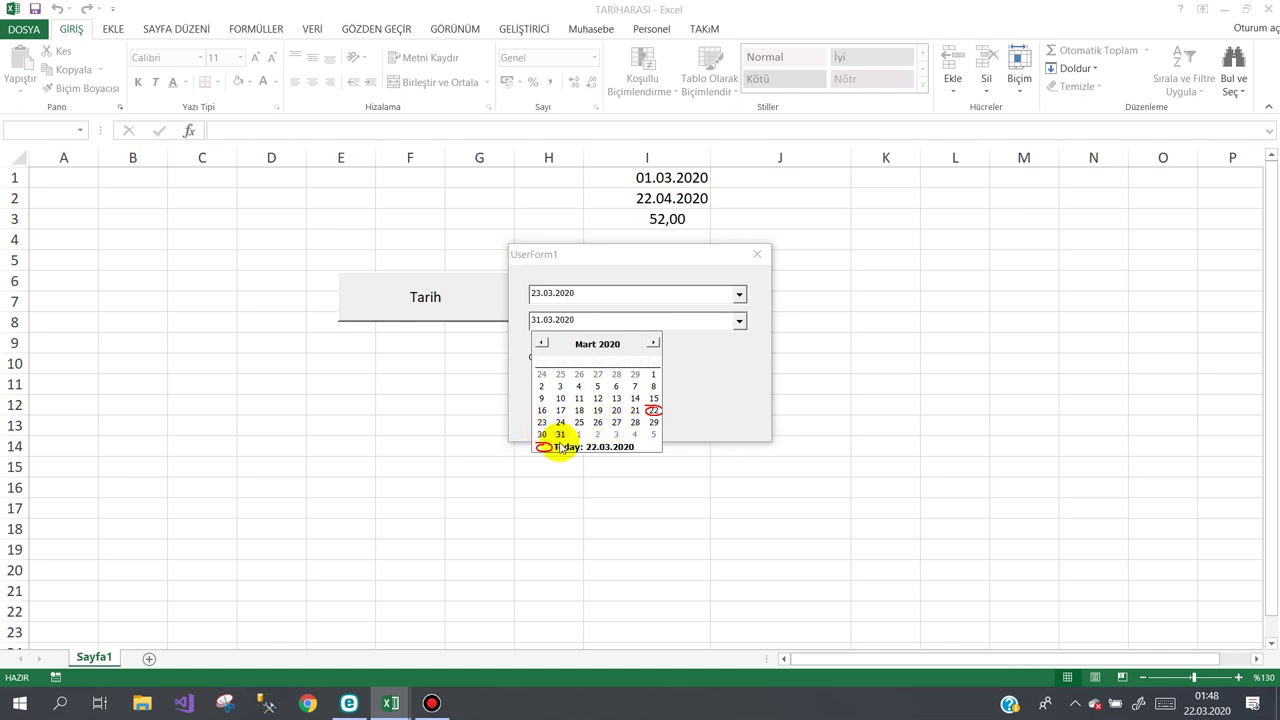
{"action": "left_click", "coordinate": [677, 357]}
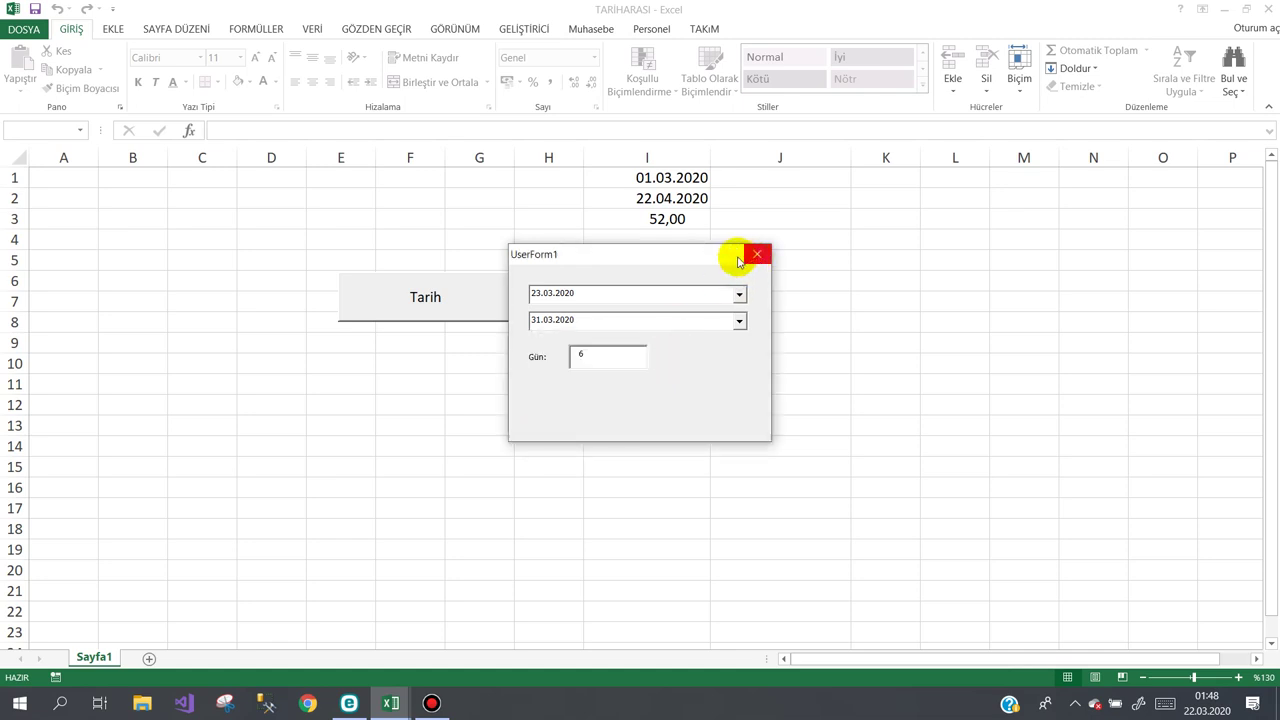
{"action": "left_click_drag", "start_coordinate": [680, 257], "coordinate": [601, 365]}
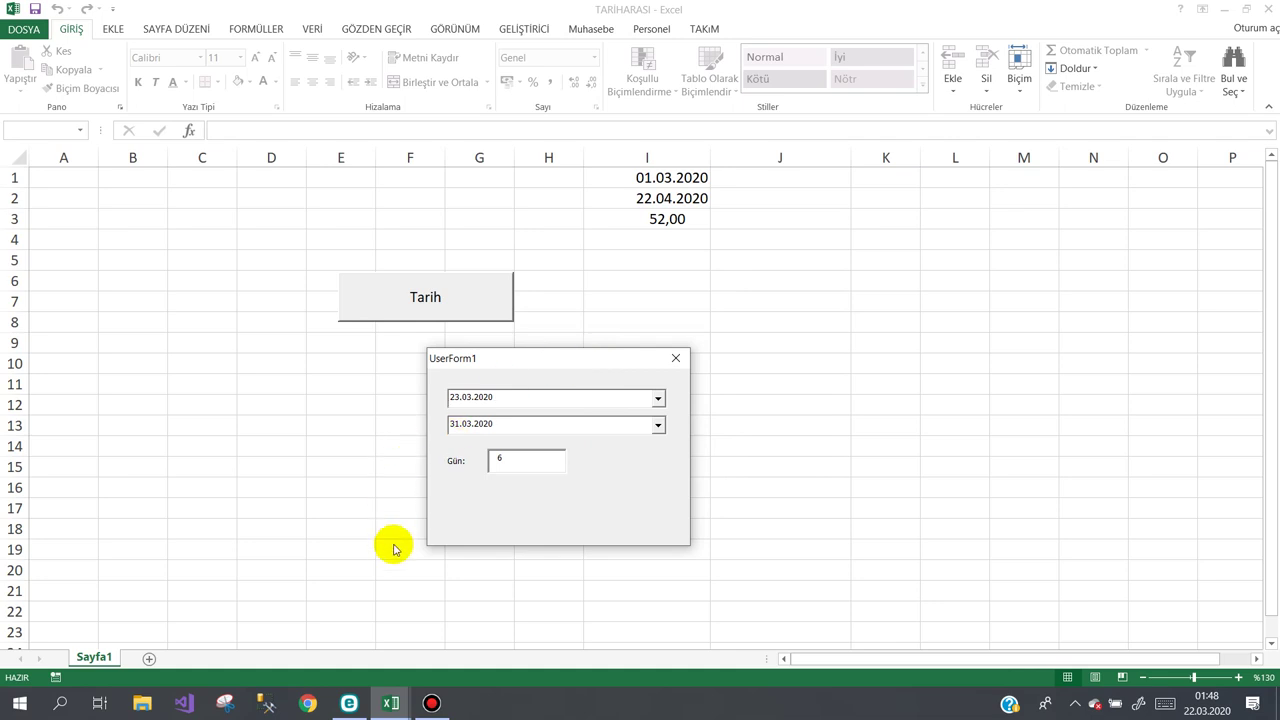
{"action": "left_click", "coordinate": [669, 362]}
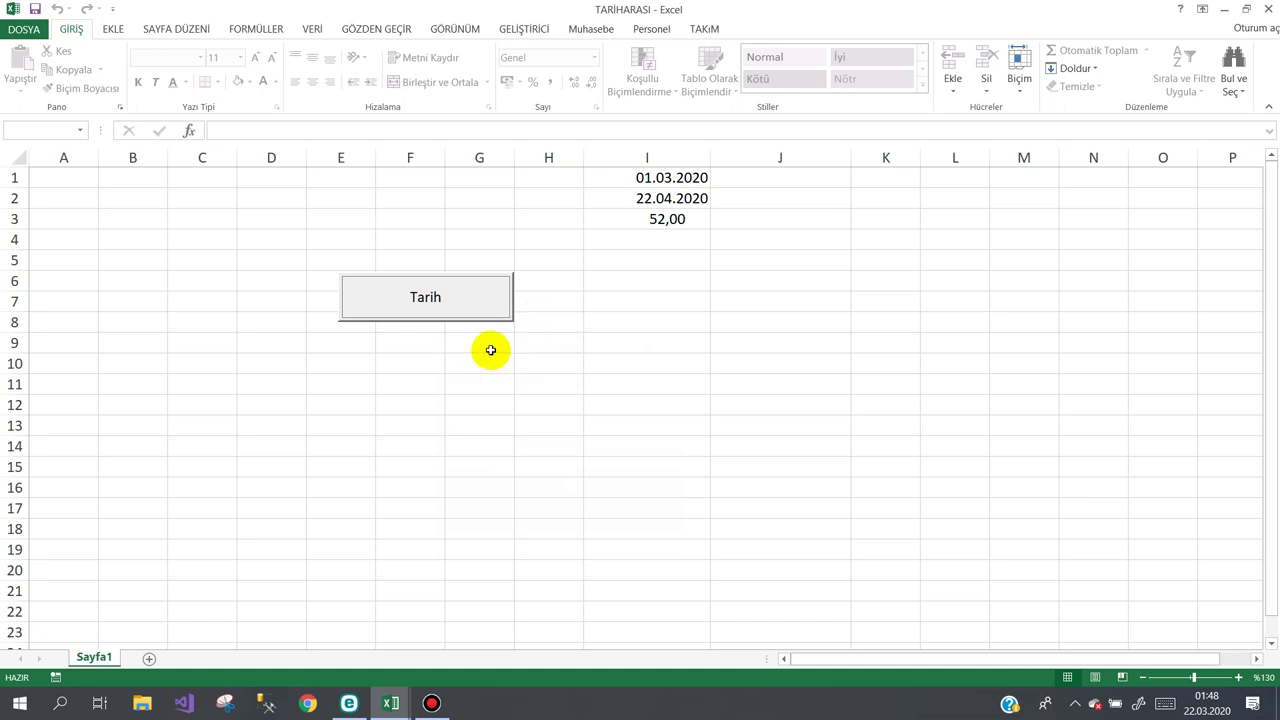
Open UserForm1 in the VBA editor and copy the Gün: label and text box into a second row.
{"action": "left_click", "coordinate": [524, 29]}
{"action": "left_click", "coordinate": [18, 68]}
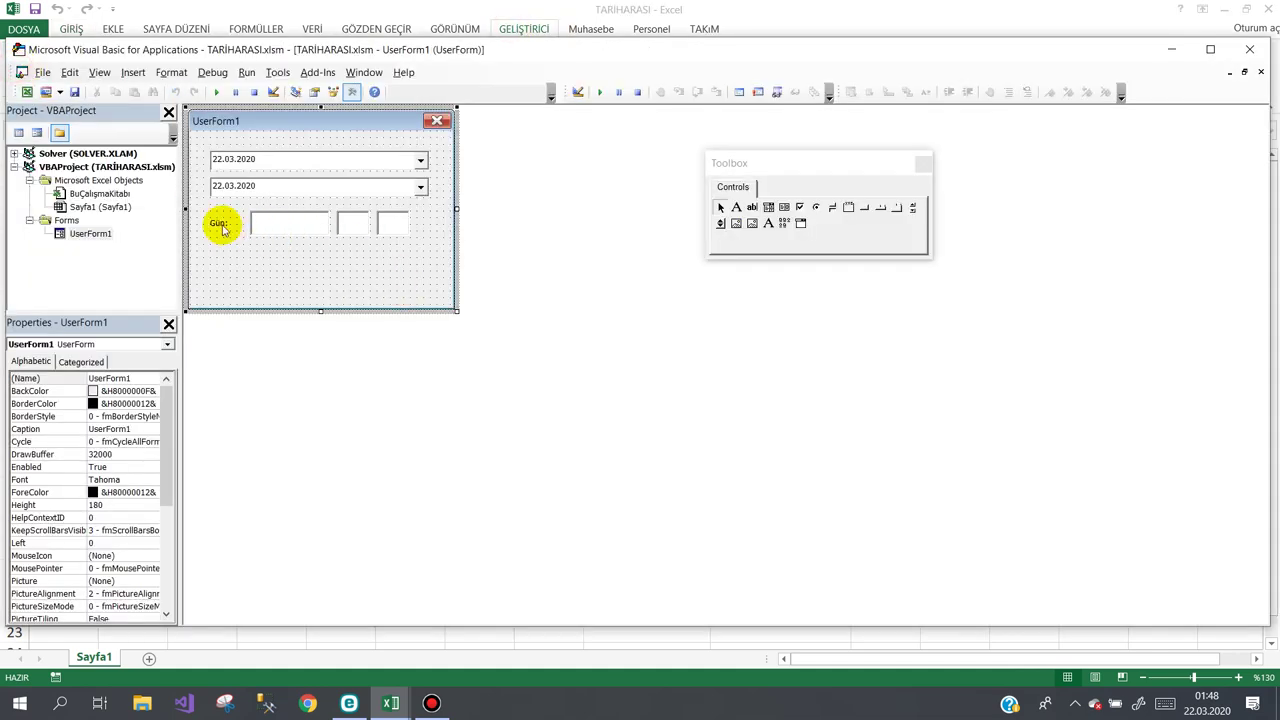
{"action": "left_click", "coordinate": [219, 223]}
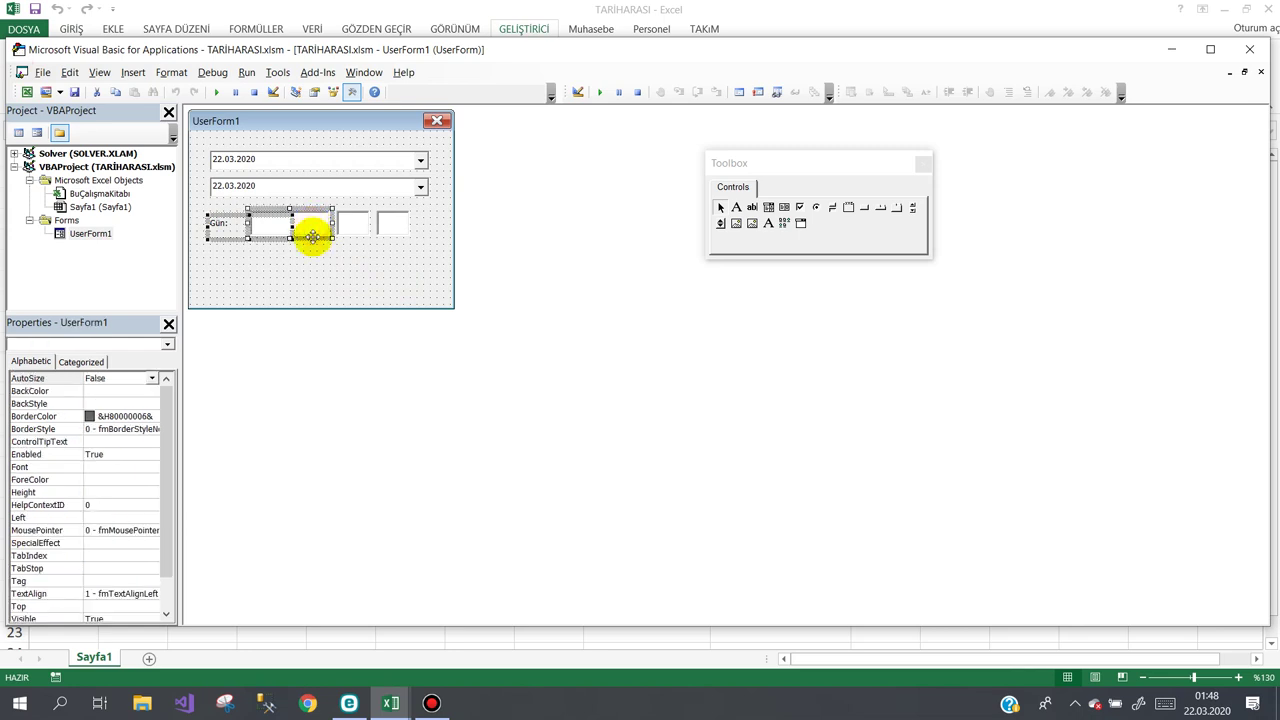
{"action": "left_click_drag", "start_coordinate": [312, 228], "coordinate": [316, 262]}
{"action": "left_click", "coordinate": [370, 267]}
{"action": "left_click", "coordinate": [288, 262]}
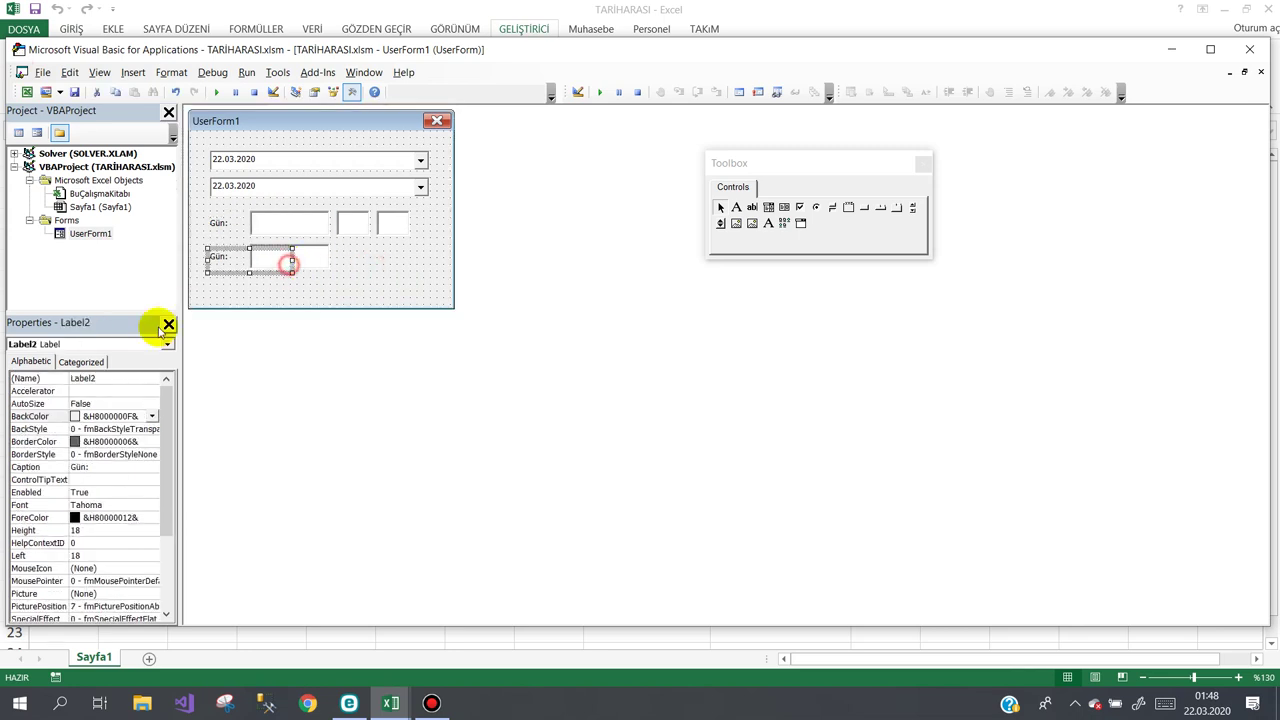
{"action": "left_click", "coordinate": [268, 294]}
Change the second-row label's caption to Hs:.
{"action": "left_click", "coordinate": [216, 258]}
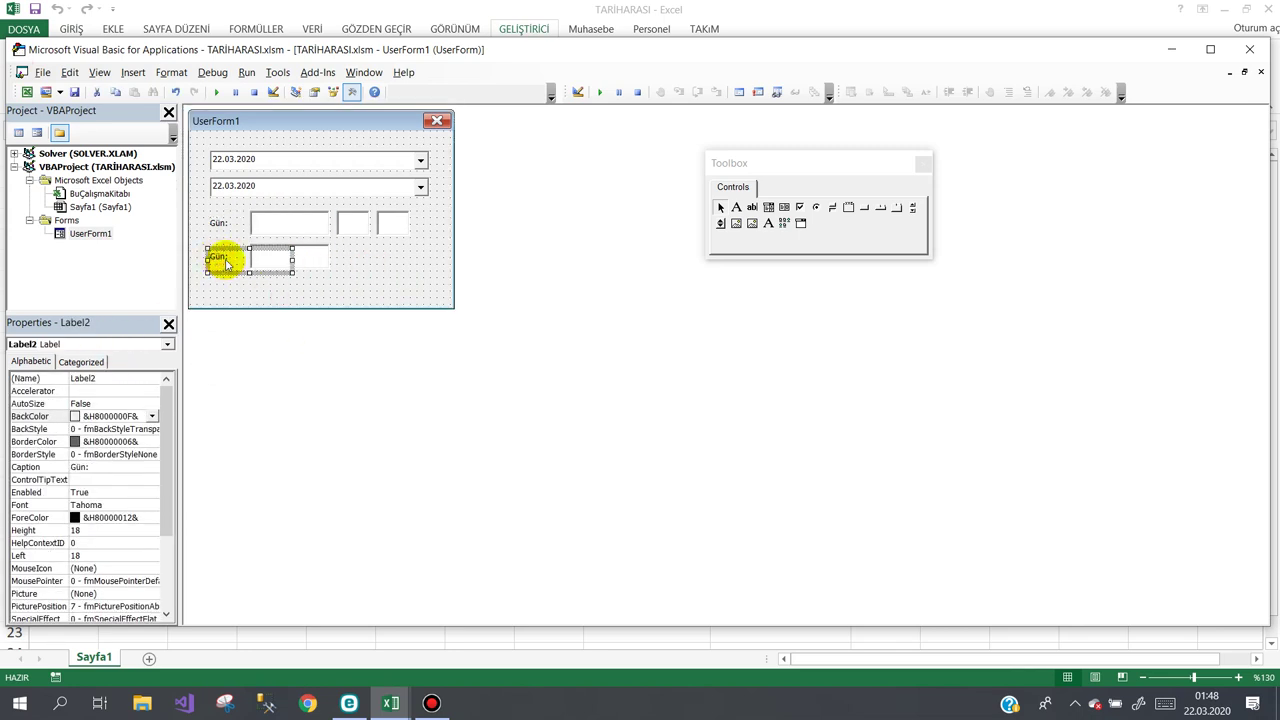
{"action": "left_click", "coordinate": [222, 224]}
{"action": "left_click", "coordinate": [222, 228]}
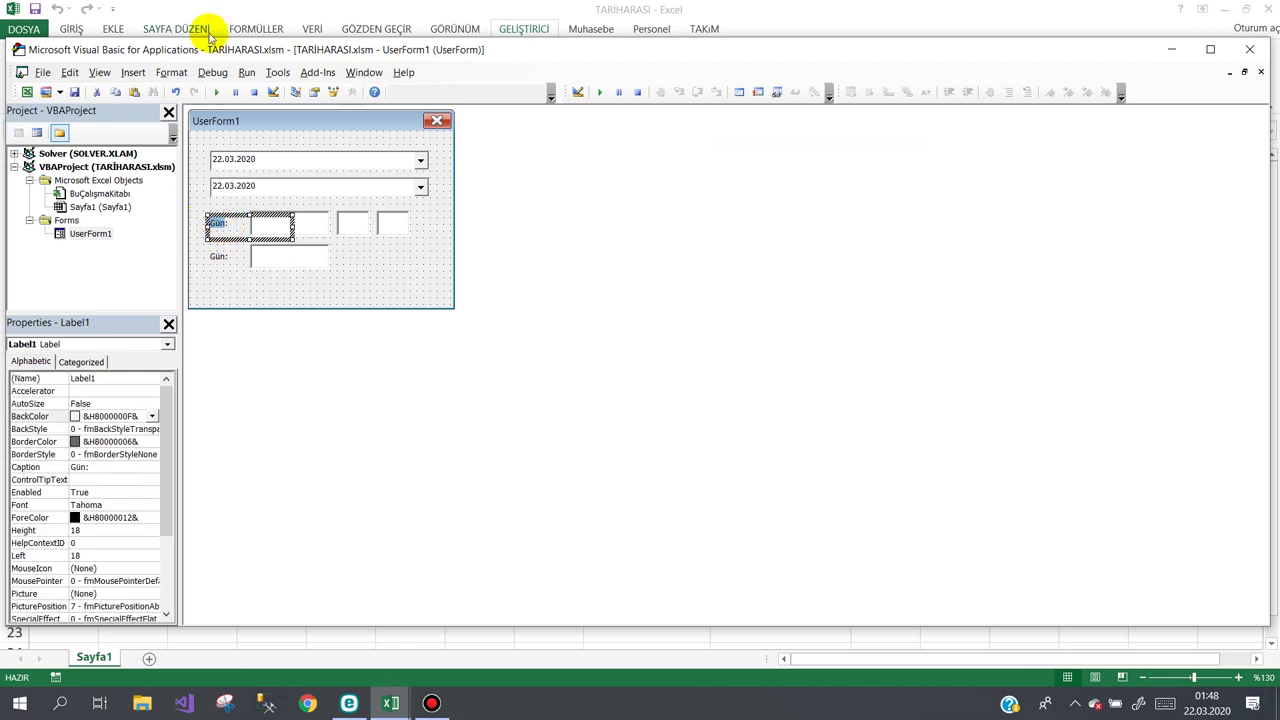
{"action": "left_click", "coordinate": [215, 258]}
{"action": "left_click", "coordinate": [222, 258]}
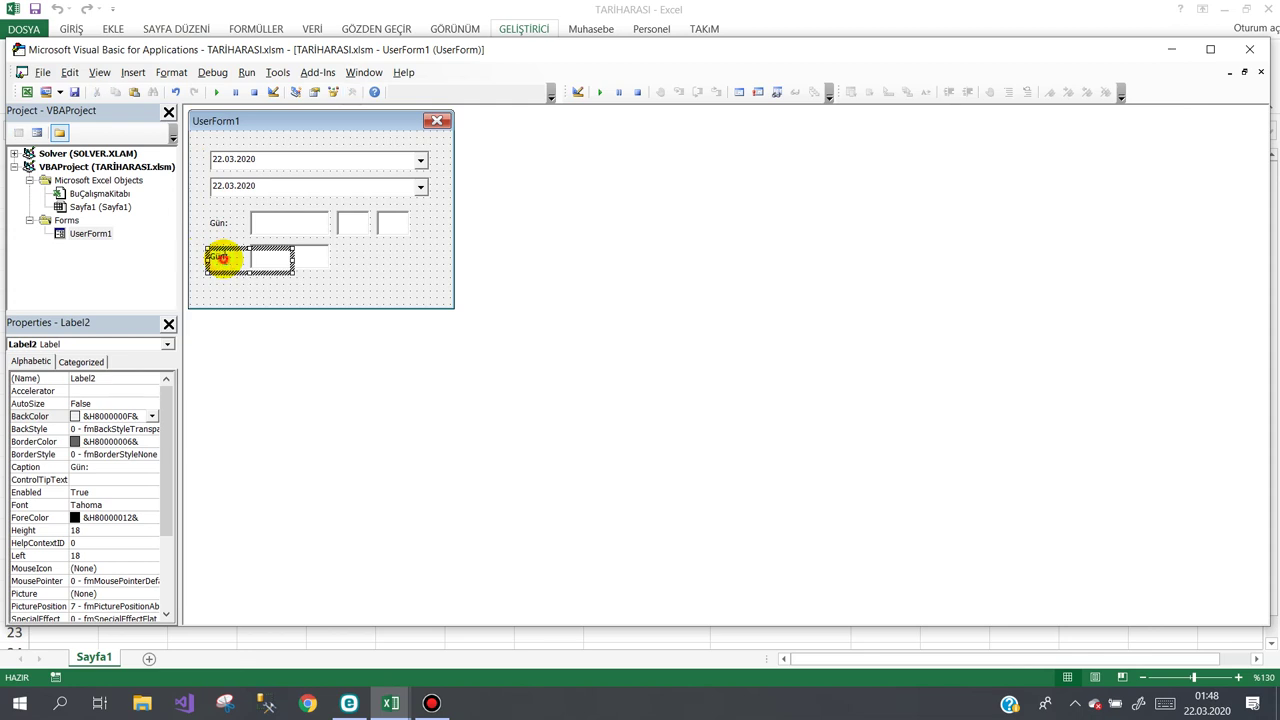
{"action": "type", "text": "Hs:"}
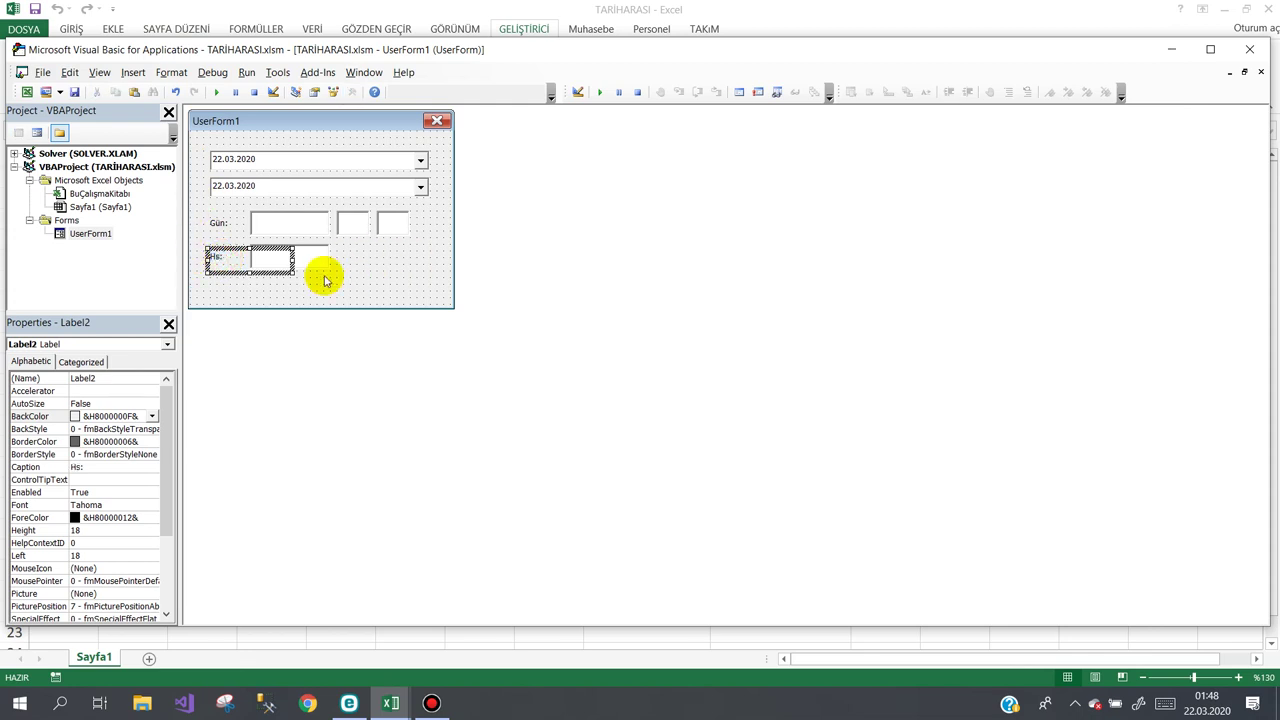
Name the new second-row text box txtHaftaSonu.
{"action": "left_click", "coordinate": [300, 262]}
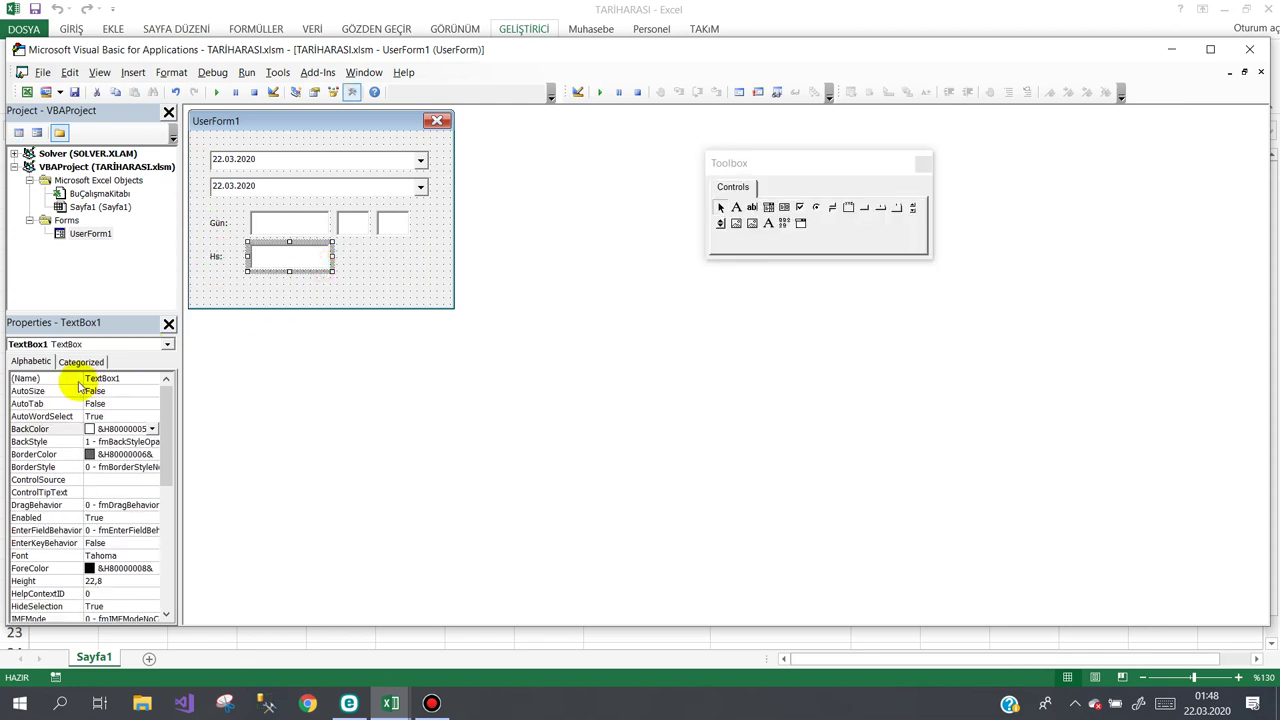
{"action": "left_click", "coordinate": [77, 380]}
{"action": "type", "text": "txtHaftaSonu"}
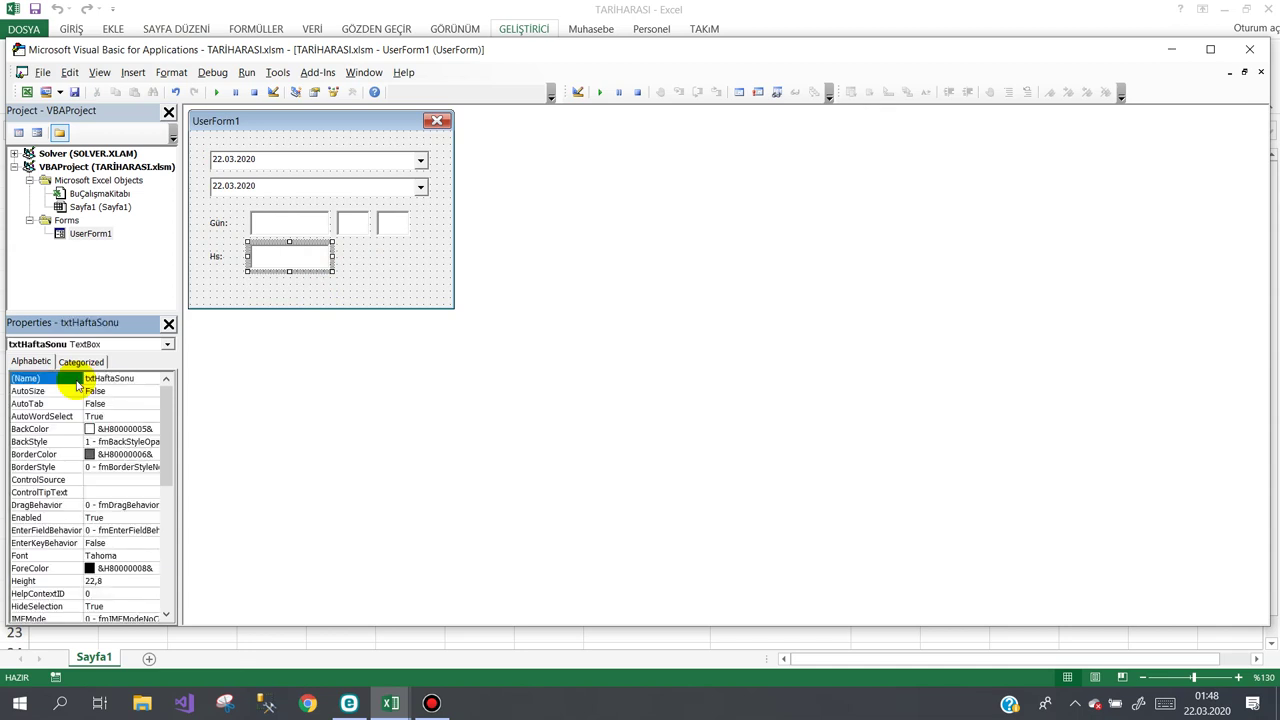
Add txtHaftaSonu.Value = hs to dtBitis_CloseUp, then launch the form with the Tarih button.
{"action": "left_click", "coordinate": [413, 188]}
{"action": "double_click", "coordinate": [413, 188]}
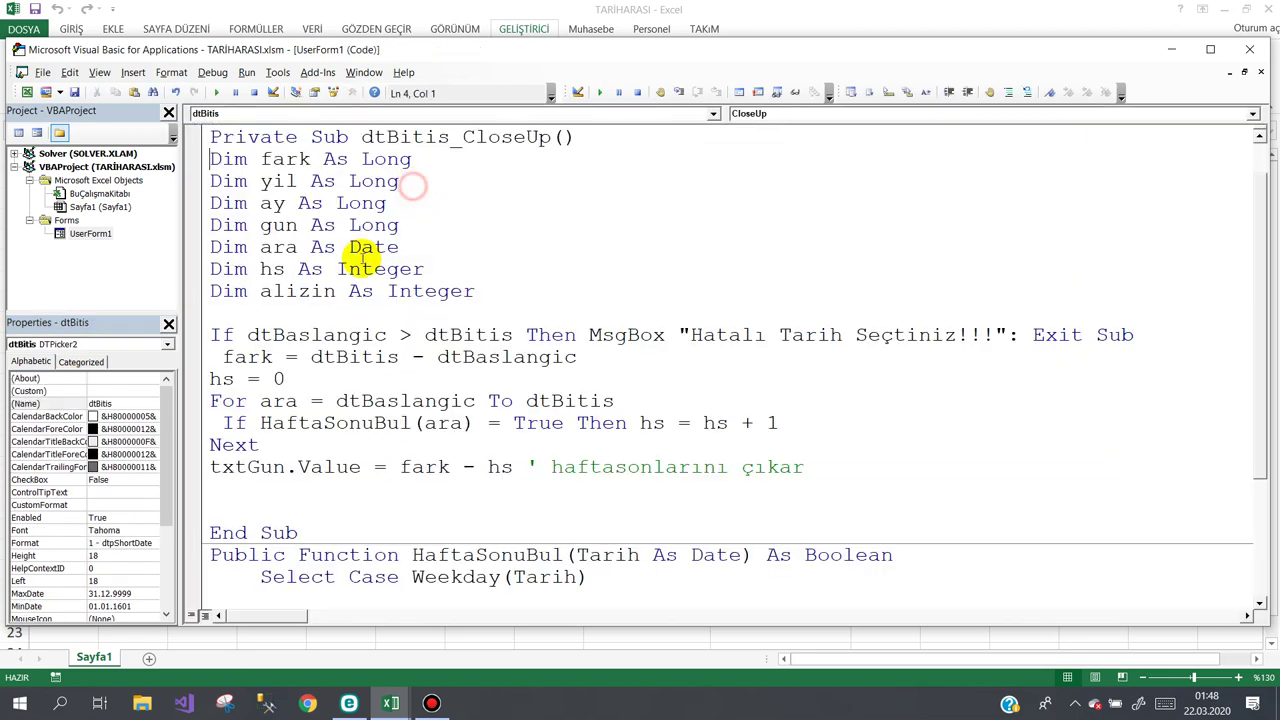
{"action": "left_click", "coordinate": [214, 490]}
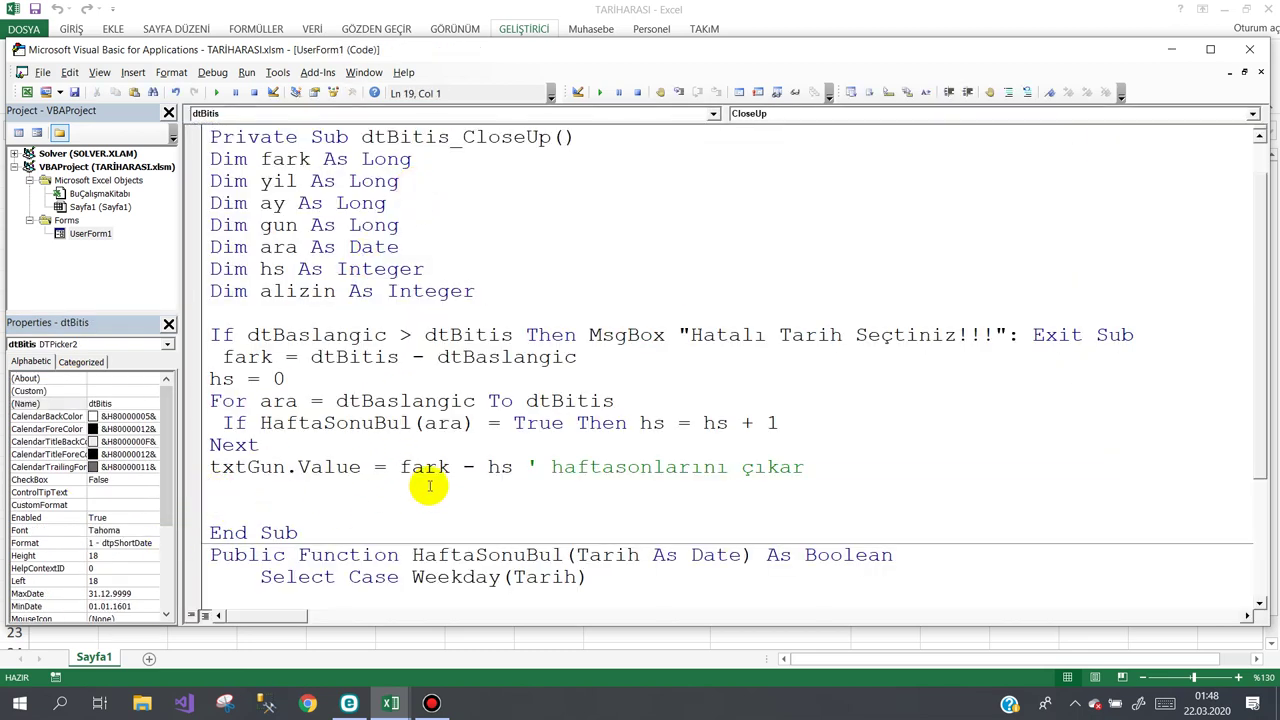
{"action": "type", "text": "txtha"}
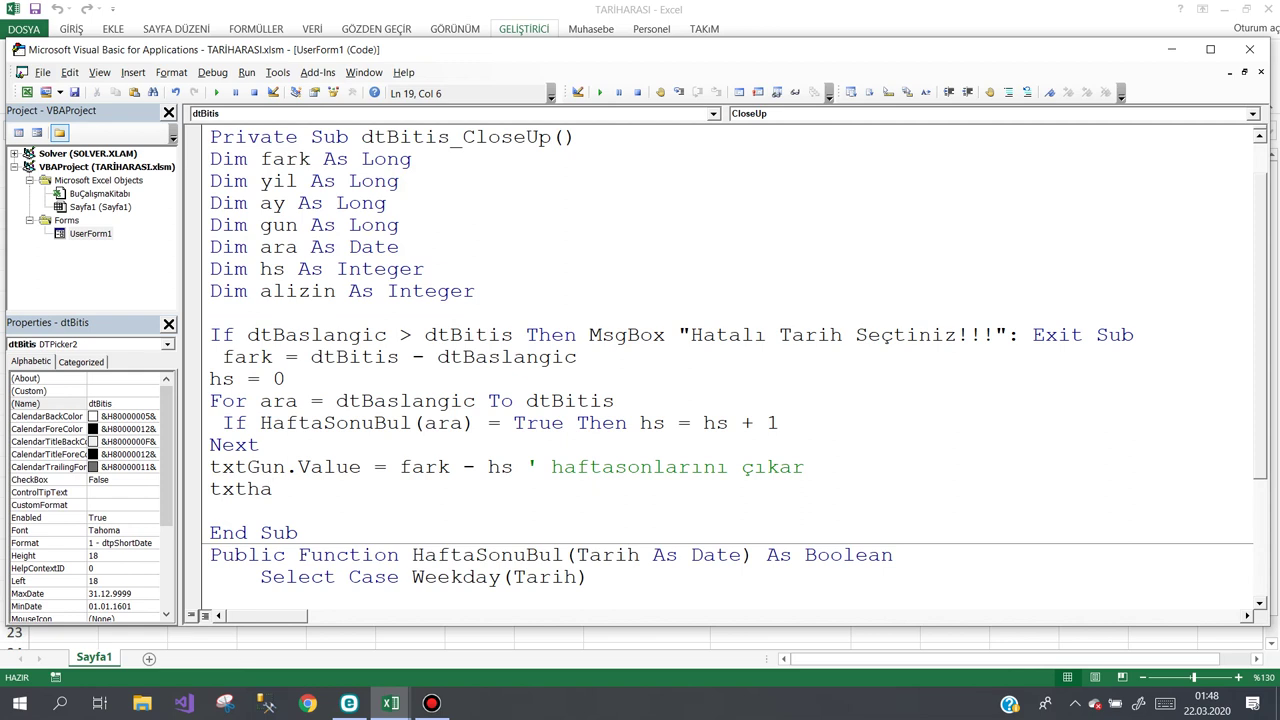
{"action": "type", "text": ".v"}
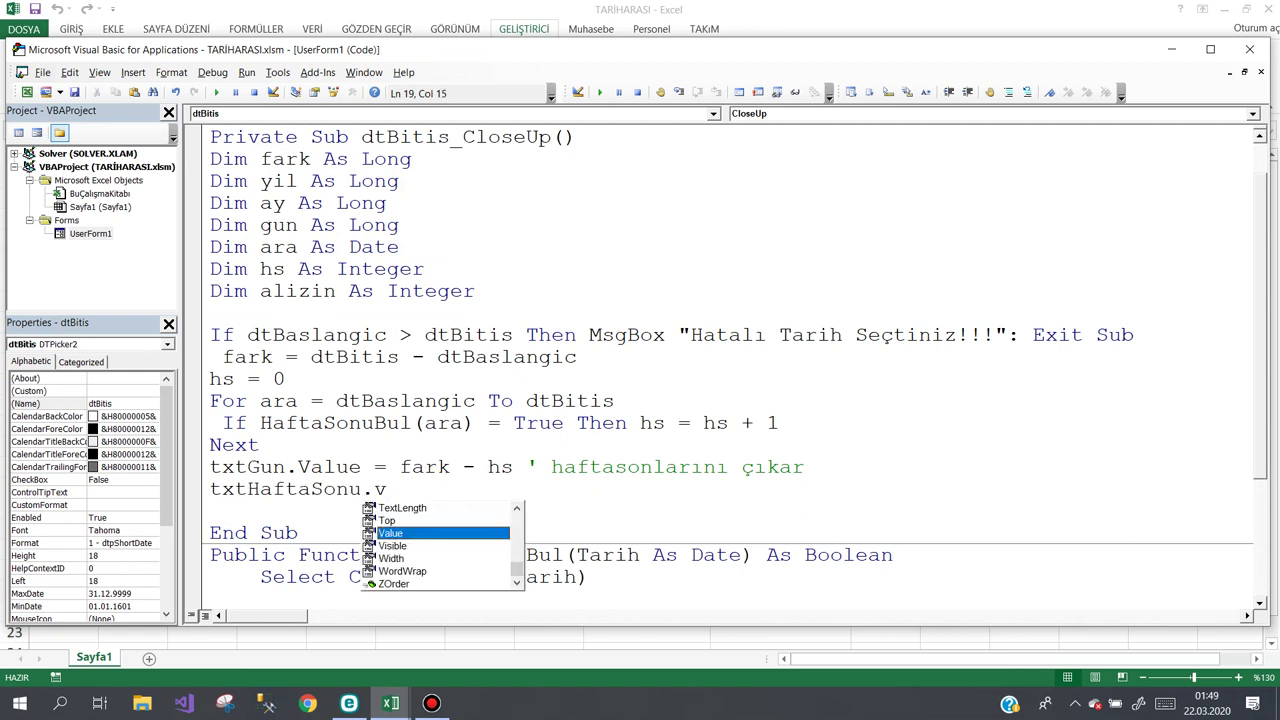
{"action": "type", "text": "=hs"}
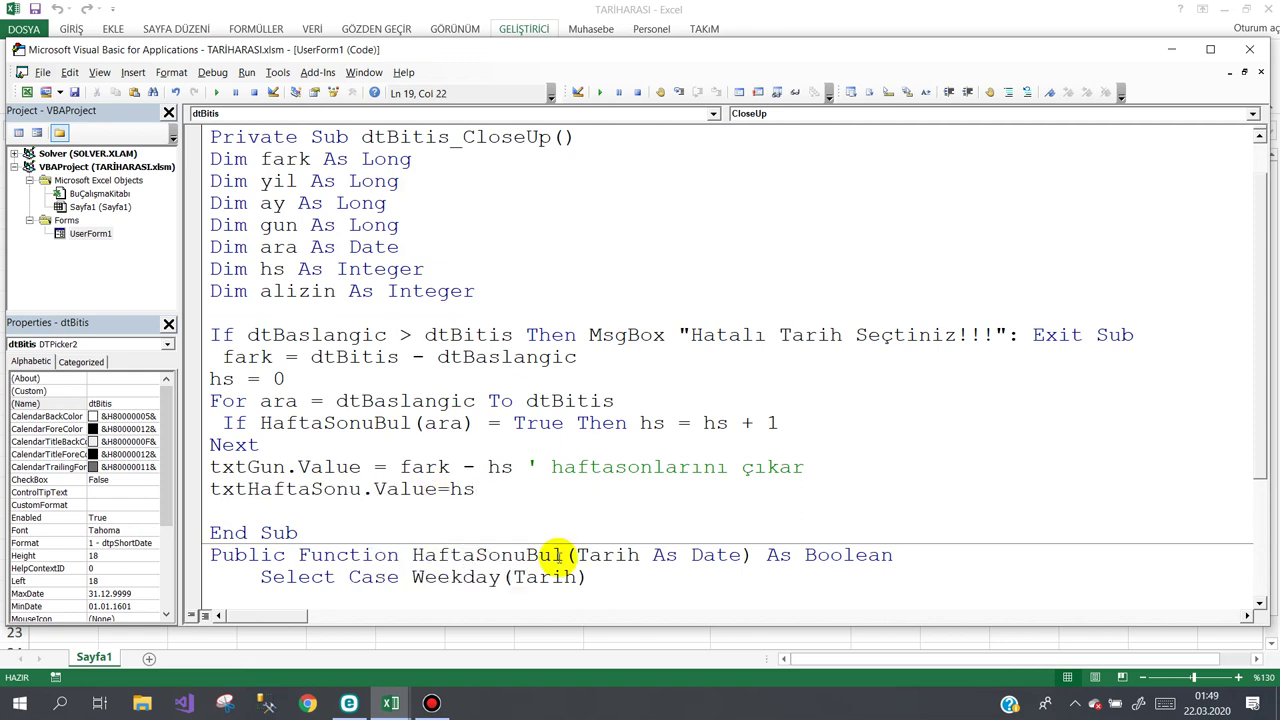
{"action": "double_click", "coordinate": [508, 467]}
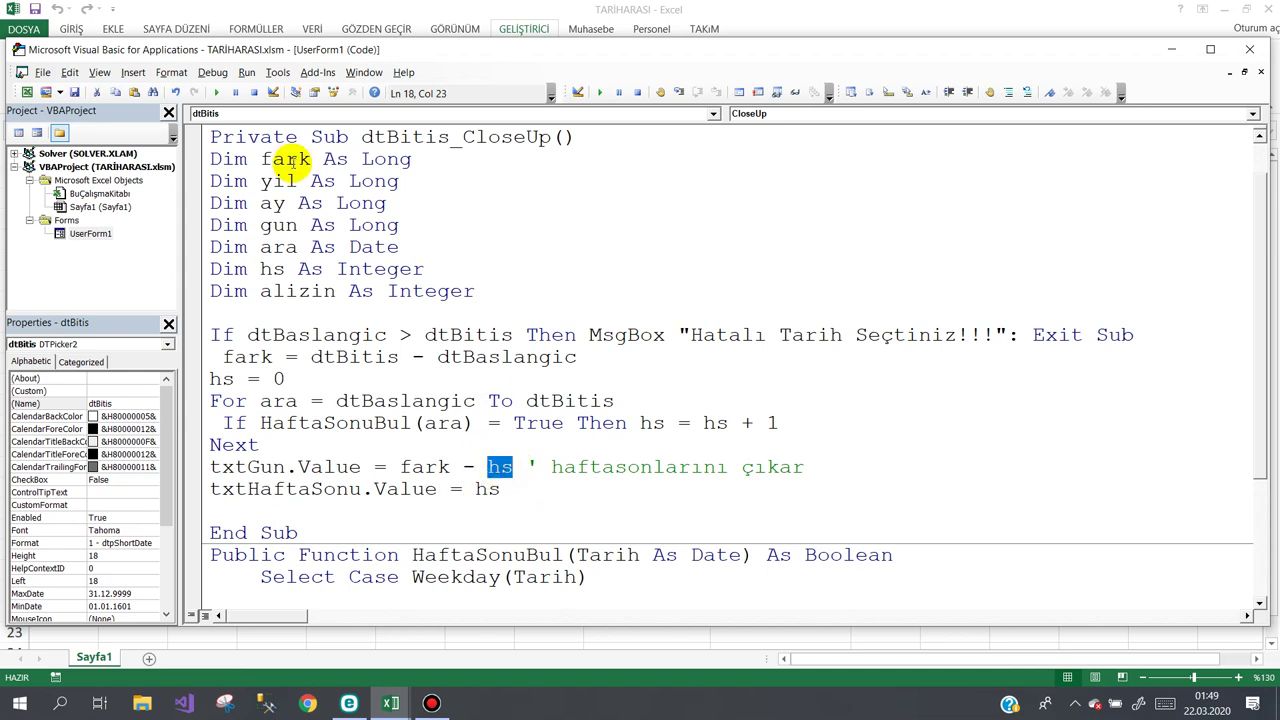
{"action": "left_click", "coordinate": [526, 10]}
{"action": "left_click", "coordinate": [474, 290]}
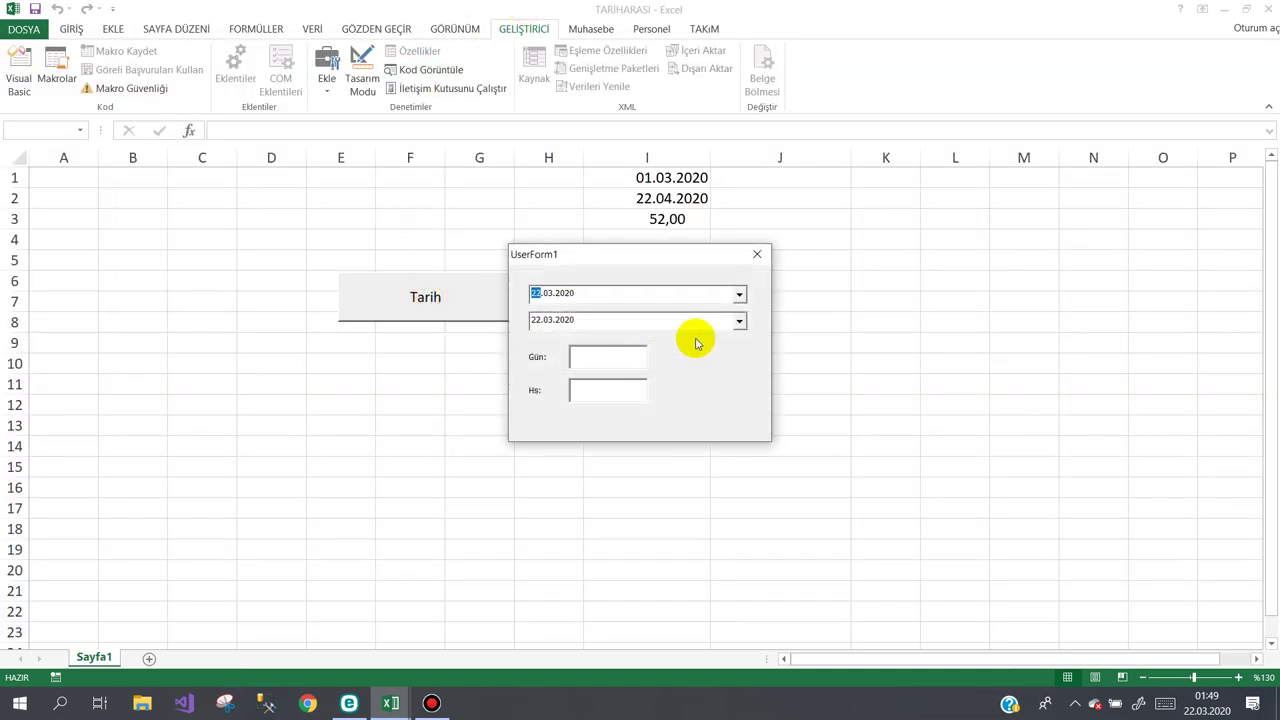
Pick 31 March 2020 as the end date, confirm Gün 6 and Hs 3, then close UserForm1.
{"action": "left_click", "coordinate": [740, 320]}
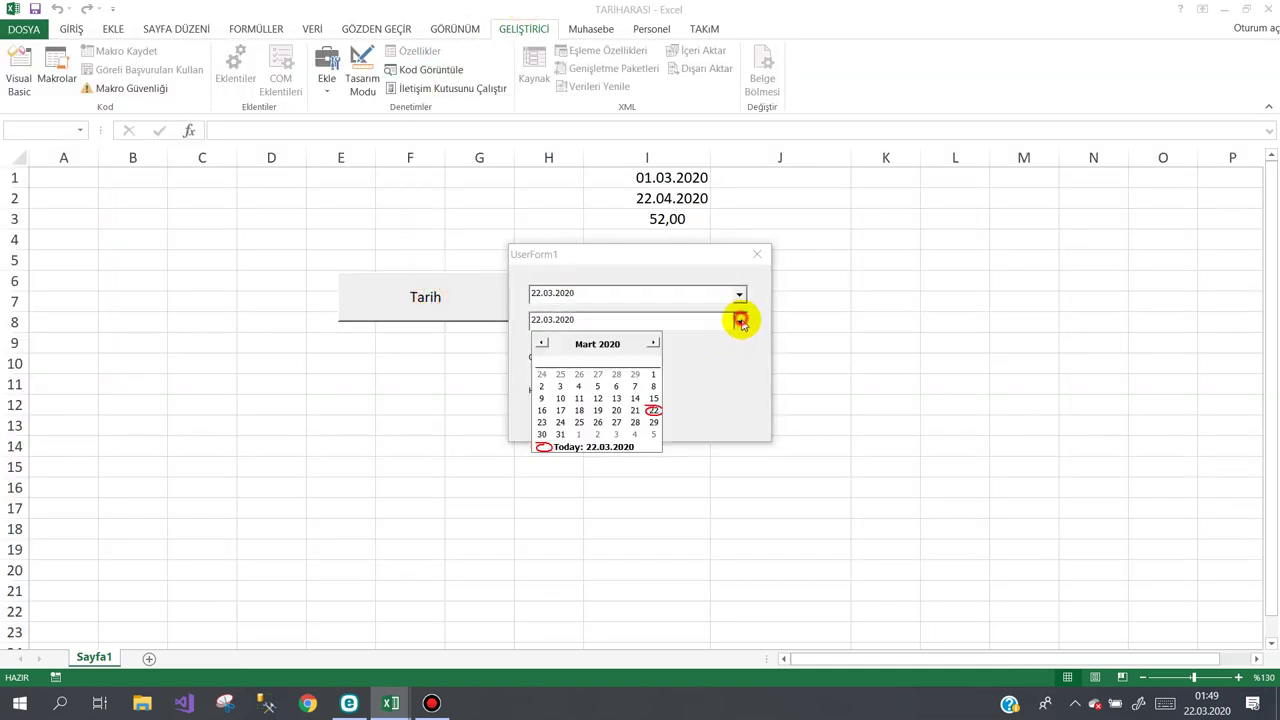
{"action": "left_click", "coordinate": [562, 436]}
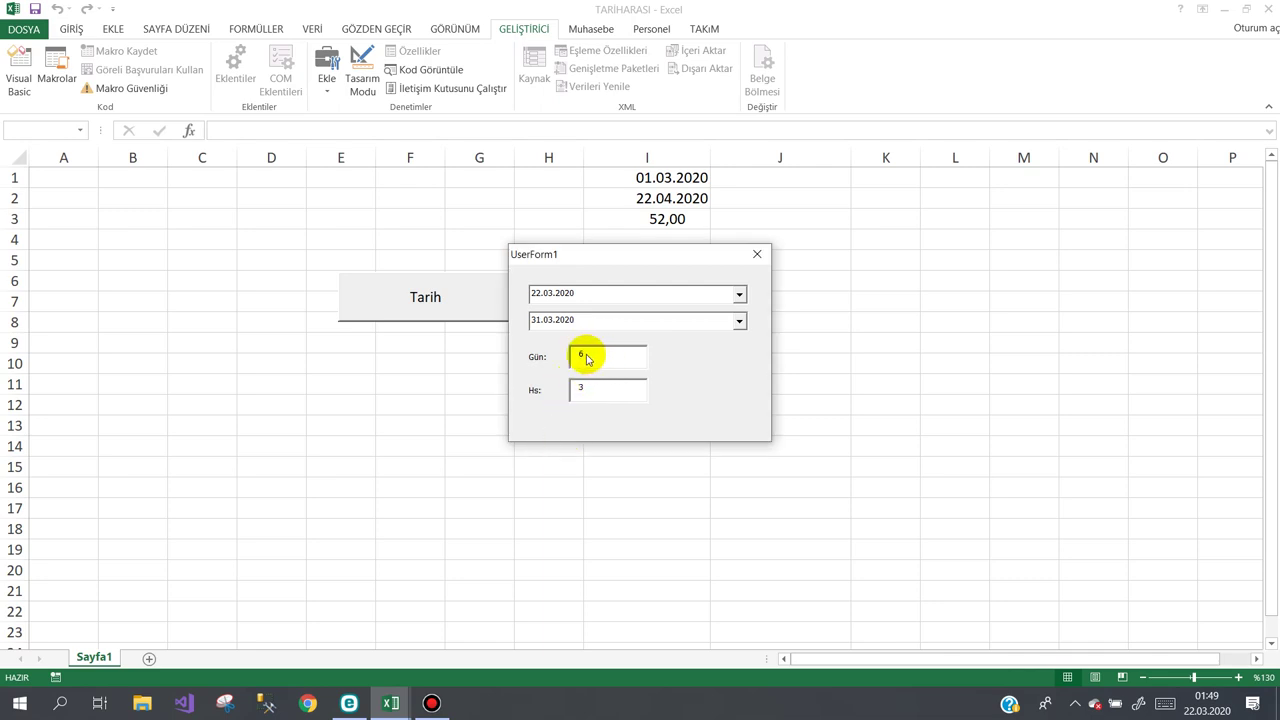
{"action": "left_click", "coordinate": [740, 296]}
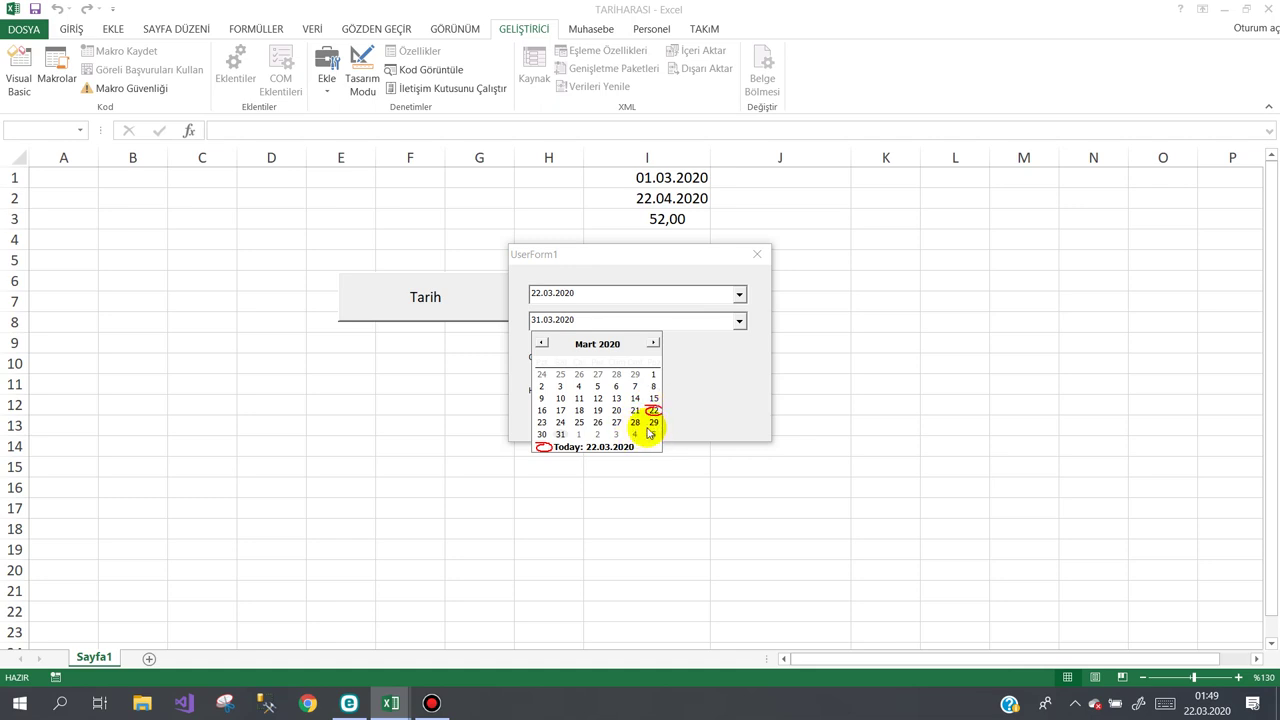
{"action": "left_click", "coordinate": [756, 256]}
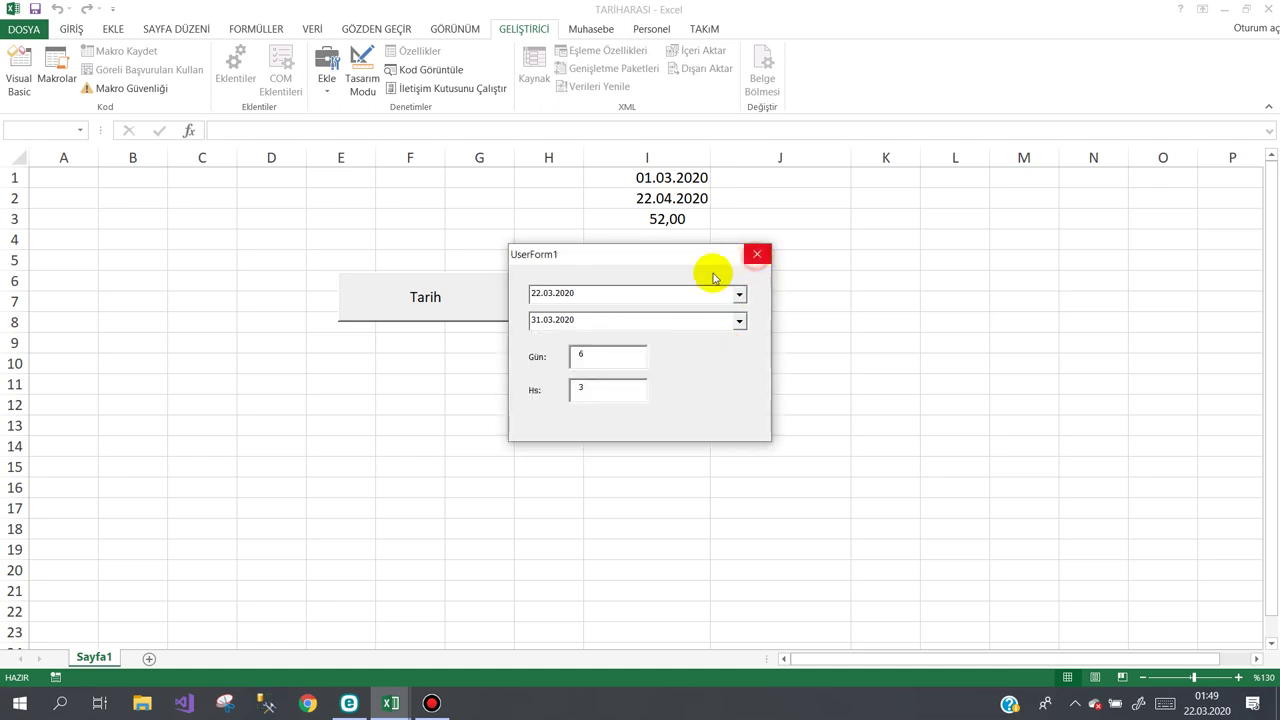
{"action": "left_click", "coordinate": [757, 252]}
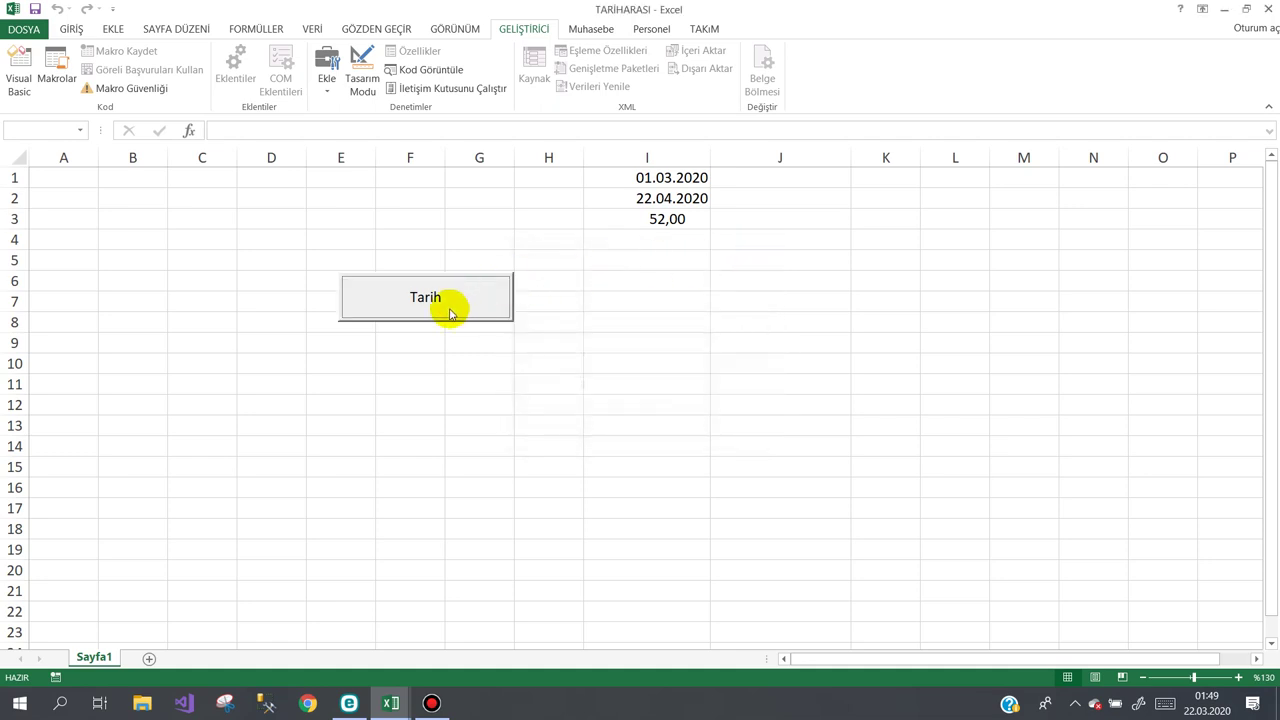
Bring up the Bandicam recorder from the taskbar and move it to the top right.
{"action": "left_click", "coordinate": [251, 343]}
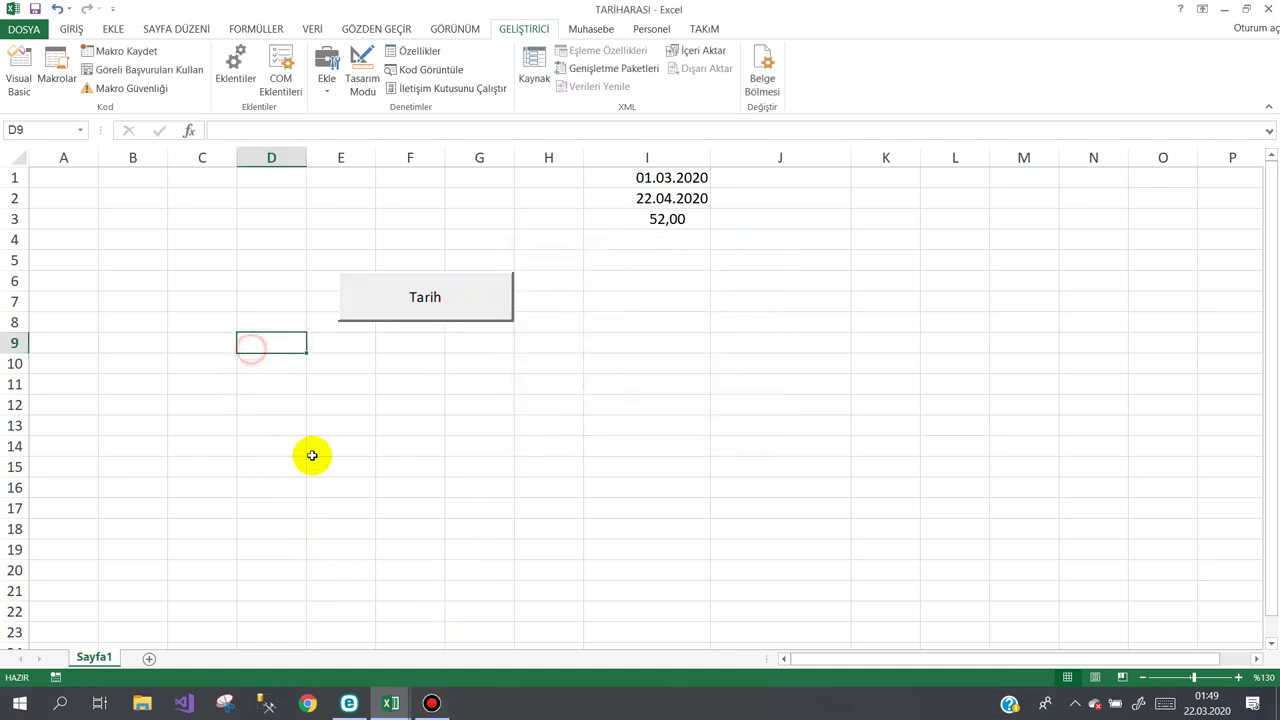
{"action": "left_click", "coordinate": [431, 703]}
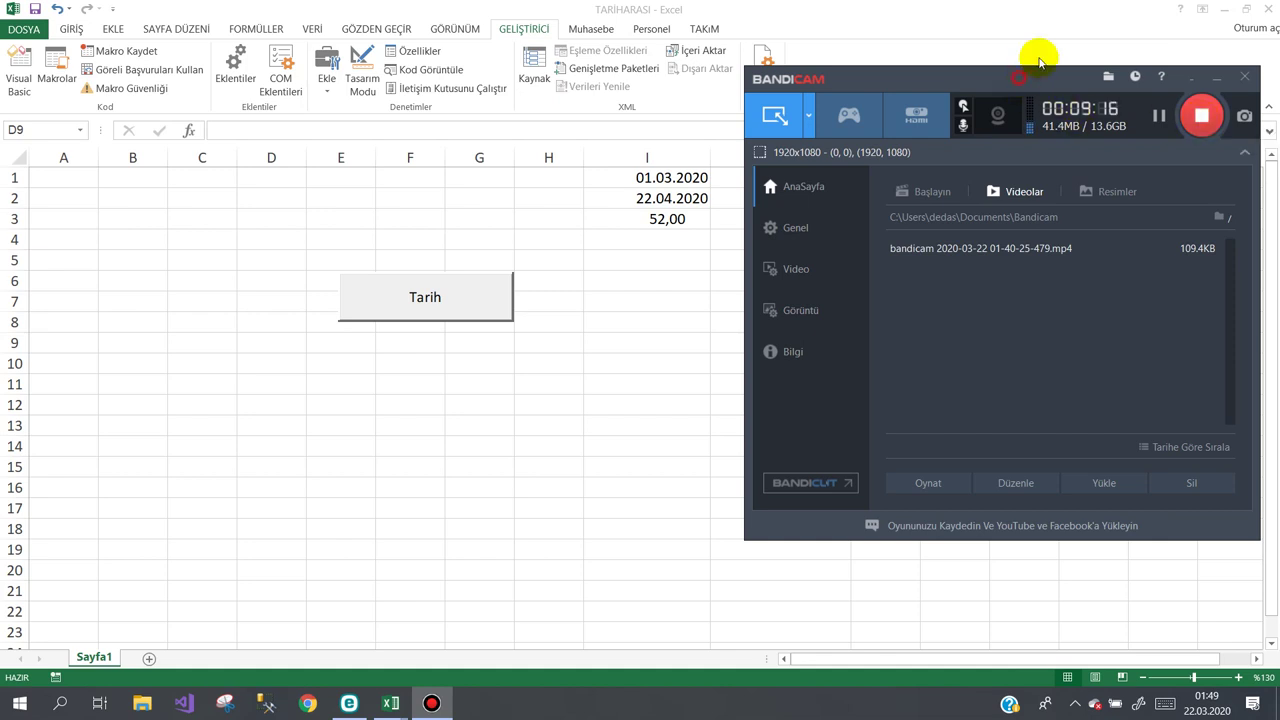
{"action": "left_click_drag", "start_coordinate": [1019, 83], "coordinate": [1038, 20]}
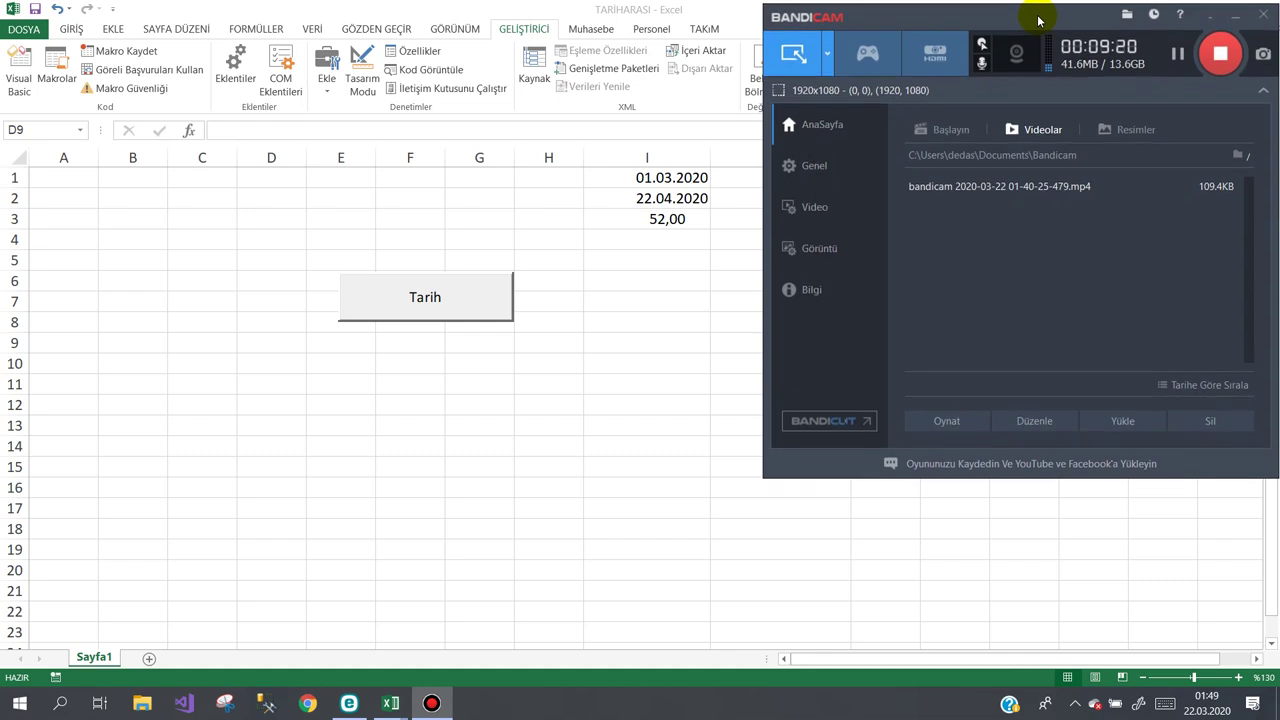